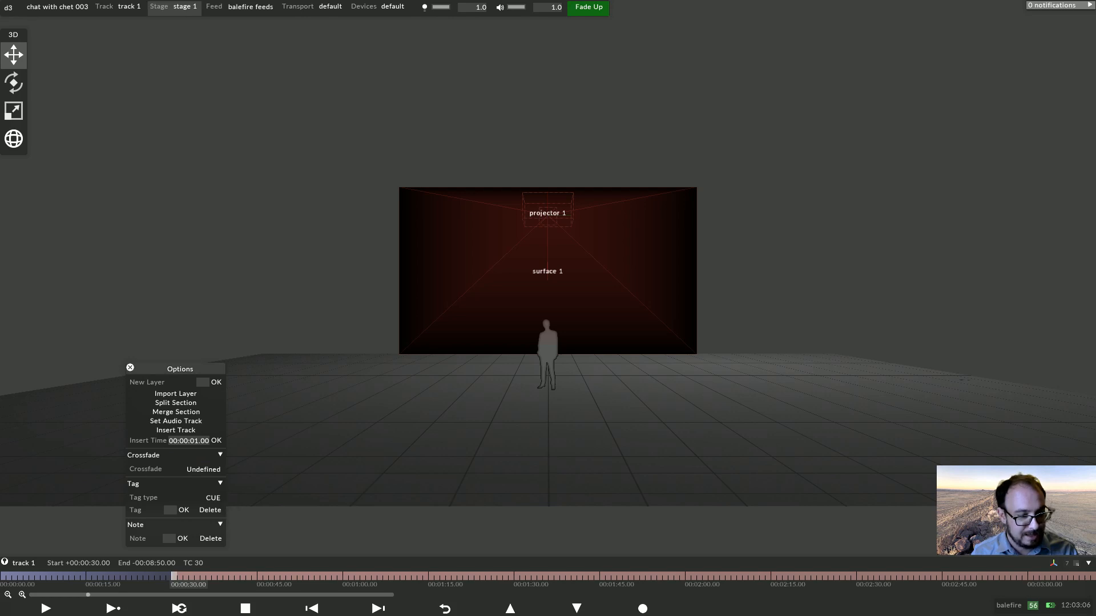
# Tag the section at 00:00:30 with the CUE tag type and number 1.
pyautogui.click(213, 498)
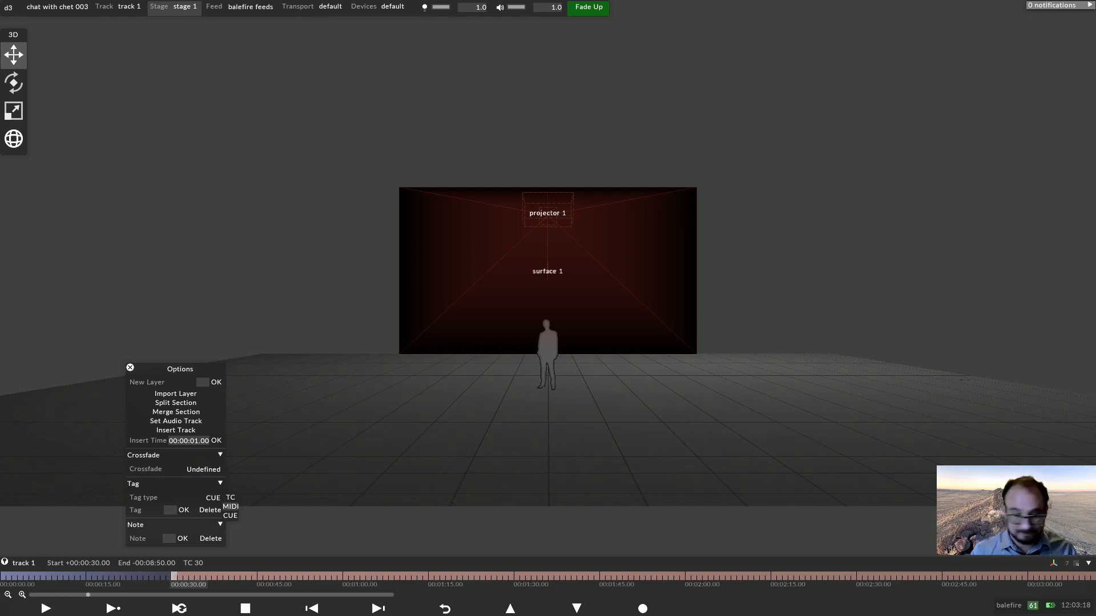
pyautogui.click(230, 515)
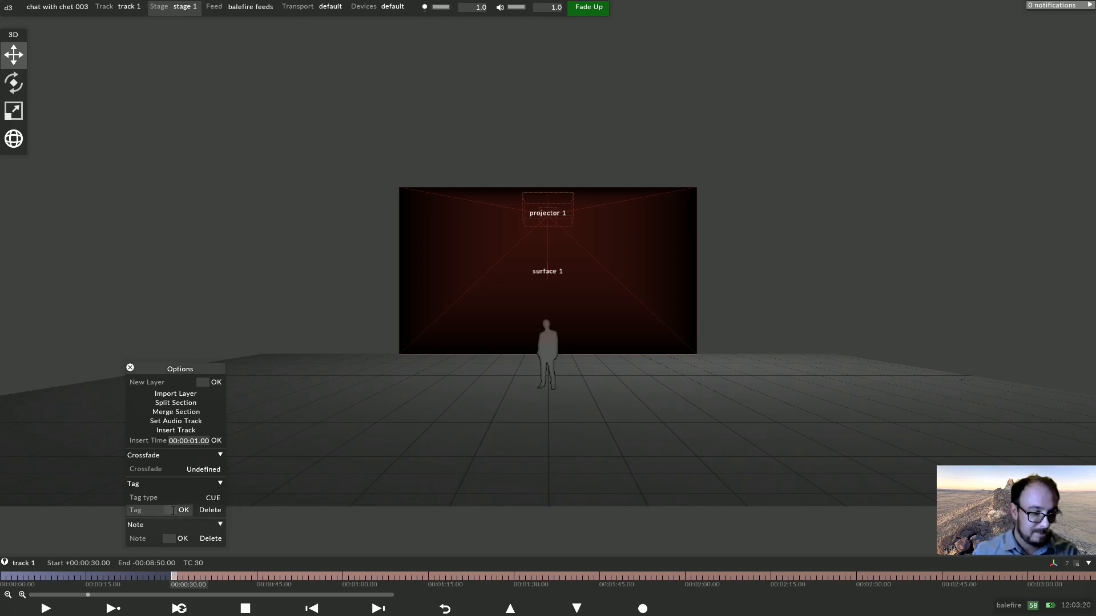
pyautogui.write('1')
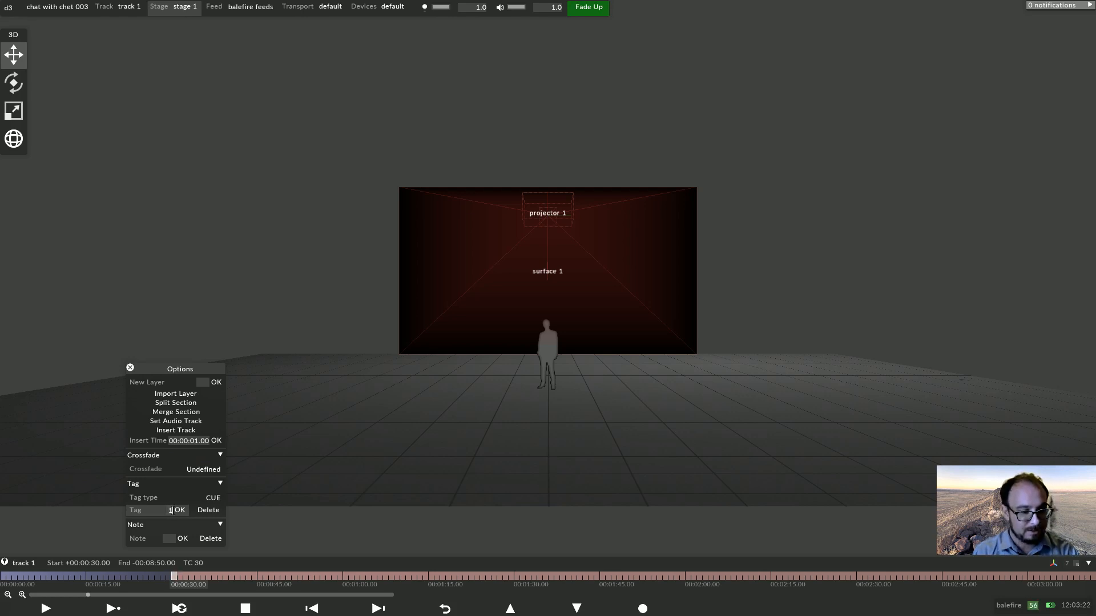
pyautogui.press('Return')
# Add a Video layer and set its media to ada.jpg.
pyautogui.hotkey('ctrl', 'n')
pyautogui.write('vi')
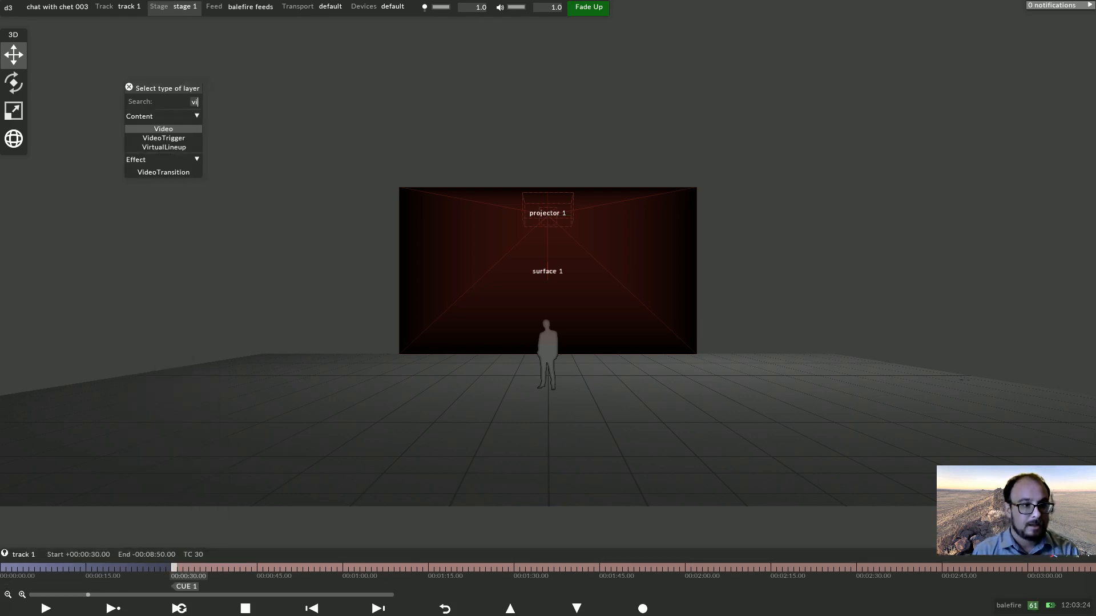
pyautogui.press('Return')
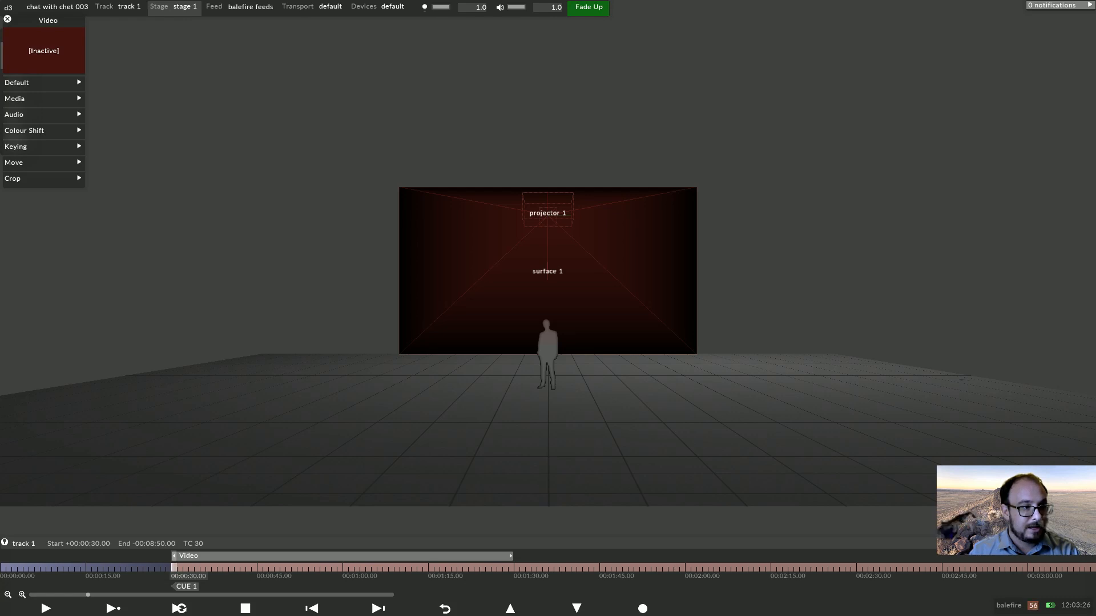
pyautogui.click(43, 99)
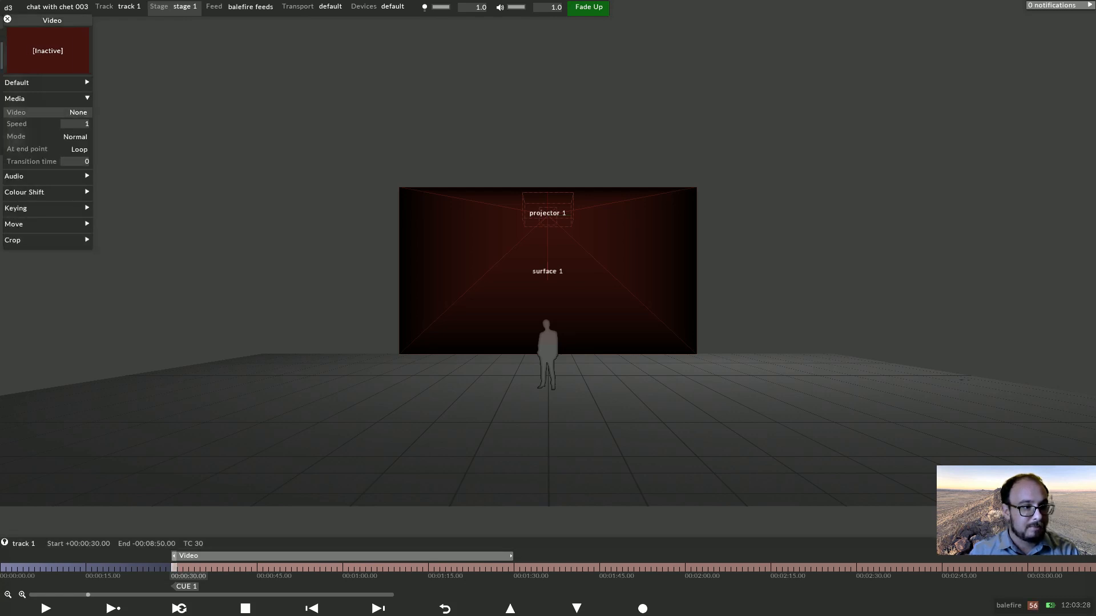
pyautogui.click(78, 112)
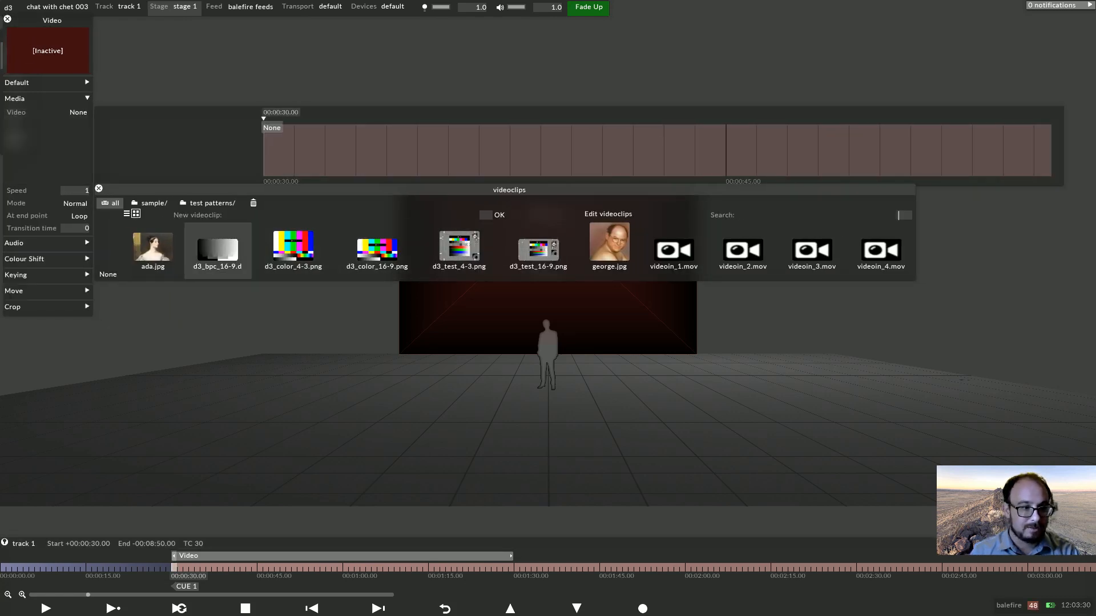
pyautogui.click(153, 248)
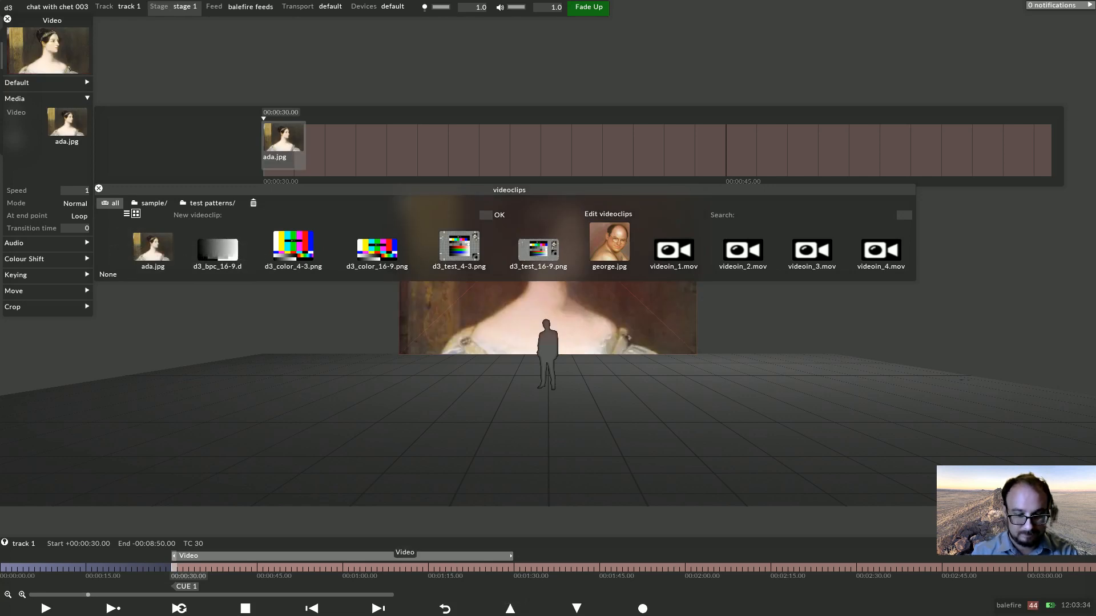
# Trim the Video layer to end at 00:01:00 and tag that point as CUE 2.
pyautogui.moveTo(511, 556); pyautogui.dragTo(336, 548)
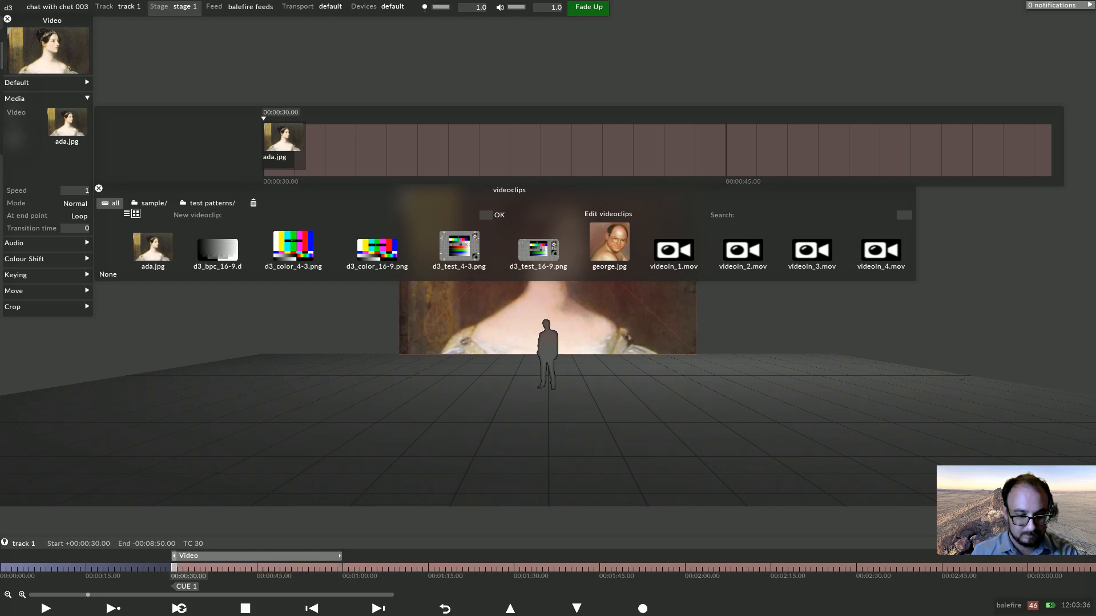
pyautogui.click(346, 567)
pyautogui.rightClick(345, 567)
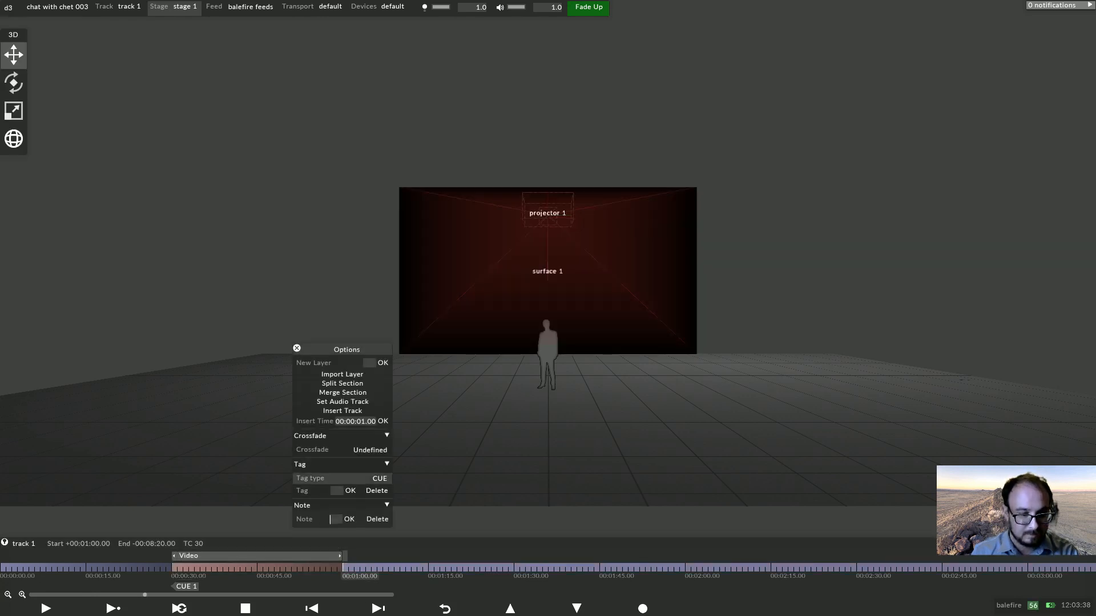
pyautogui.write('2')
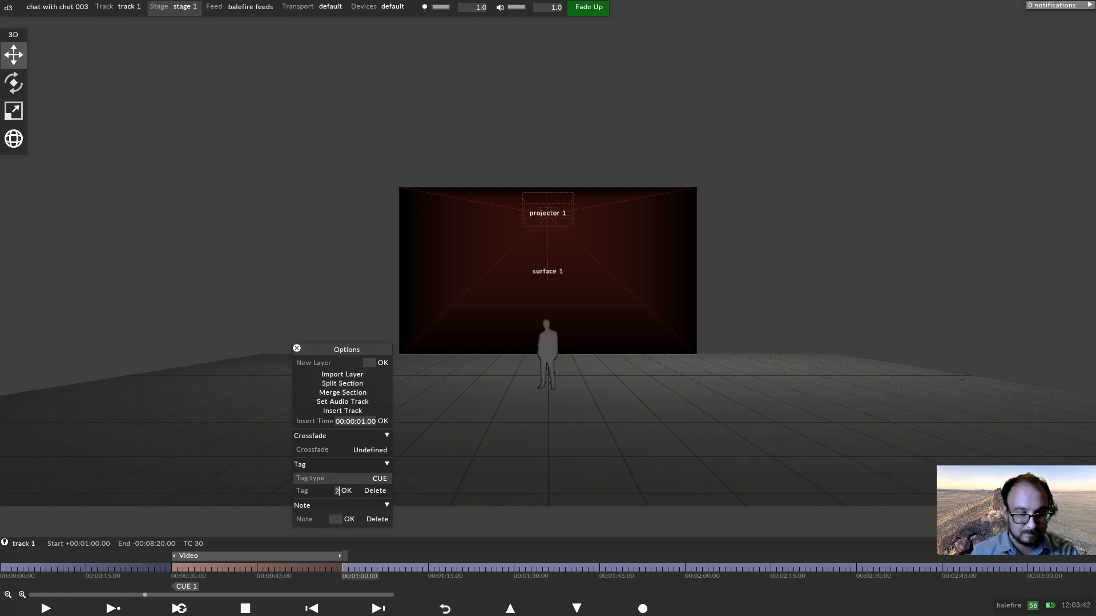
pyautogui.press('Return')
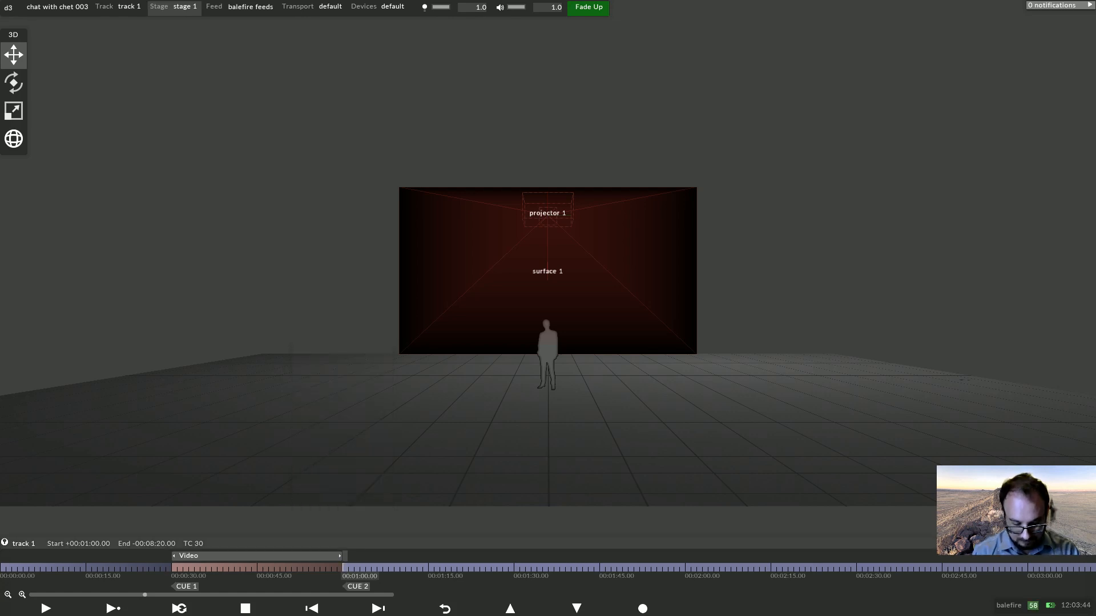
# Add a second Video layer at 00:01:00 and set its media to george.jpg.
pyautogui.hotkey('alt', 'l')
pyautogui.write('vi')
pyautogui.press('Return')
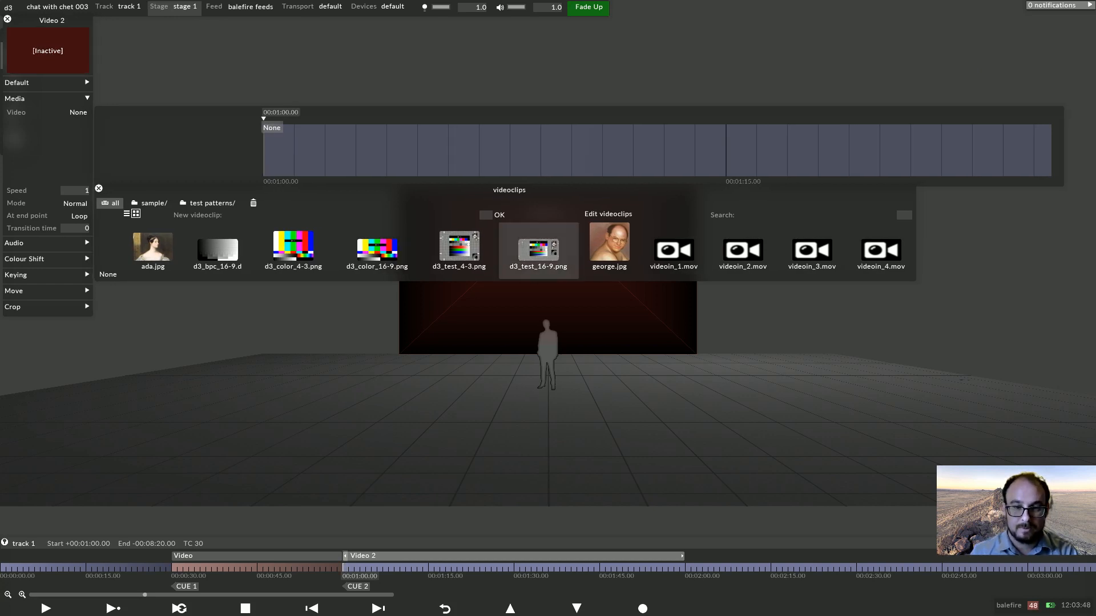
pyautogui.click(609, 246)
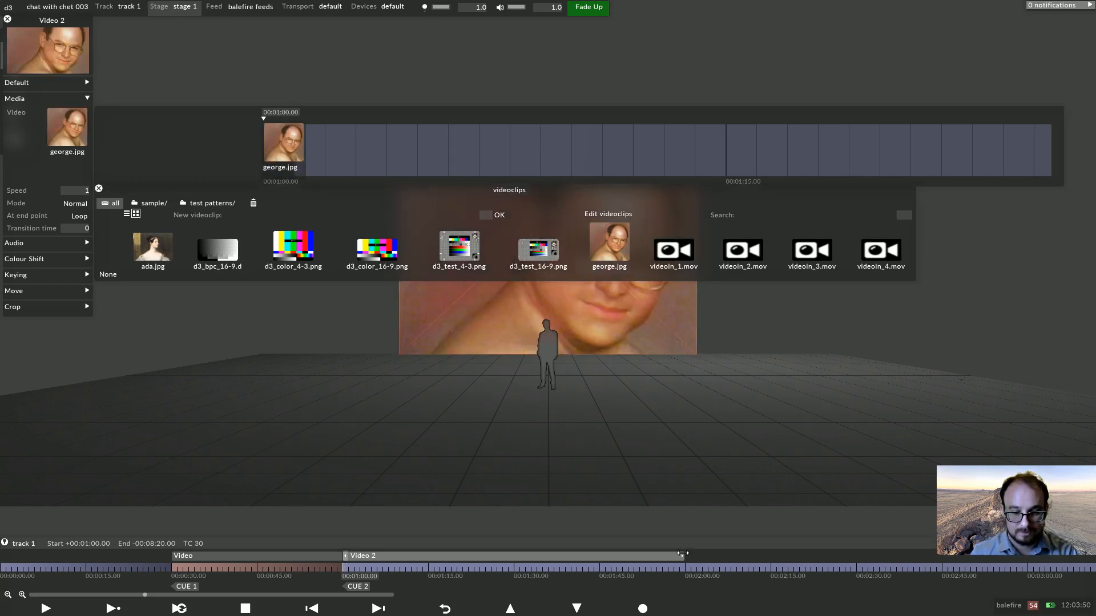
# Trim Video 2 to end at 00:01:30 and set its section's crossfade to Fade with a duration of 2.
pyautogui.moveTo(682, 556); pyautogui.dragTo(511, 555)
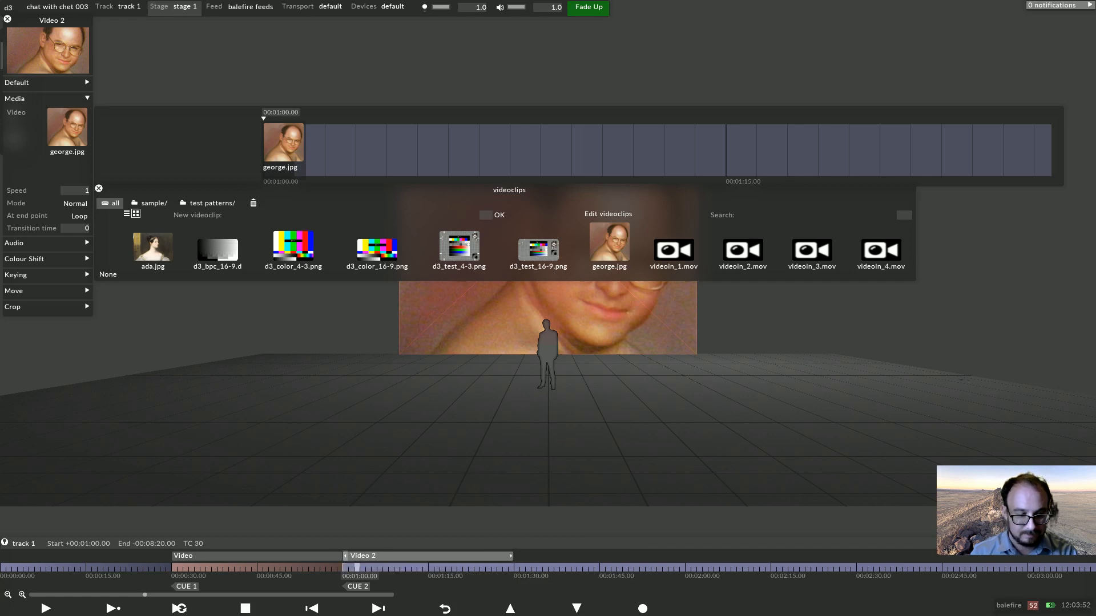
pyautogui.rightClick(356, 568)
pyautogui.click(382, 451)
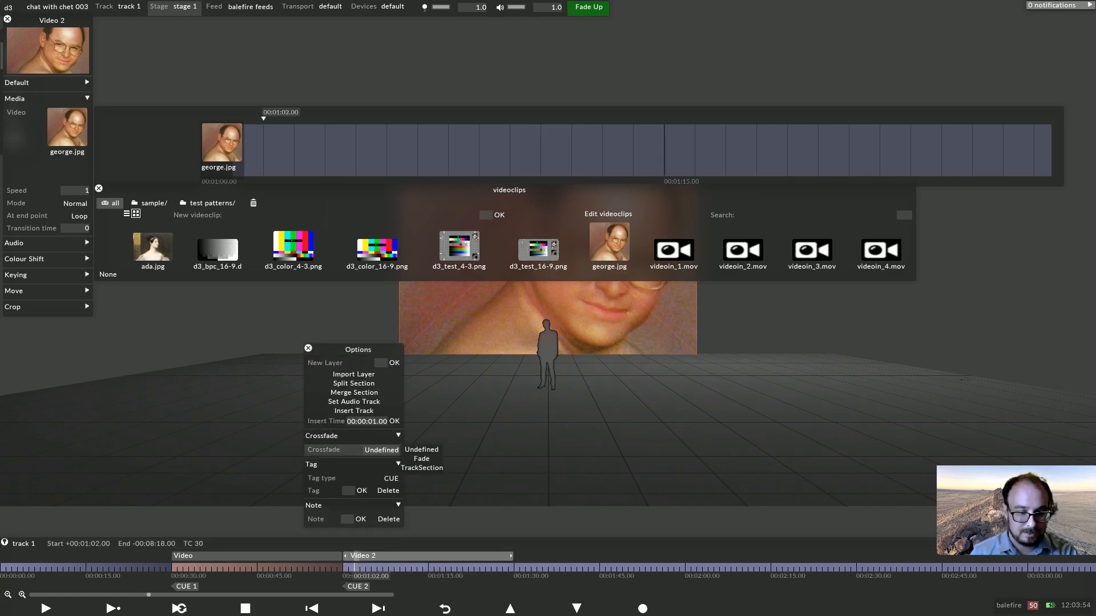
pyautogui.click(421, 459)
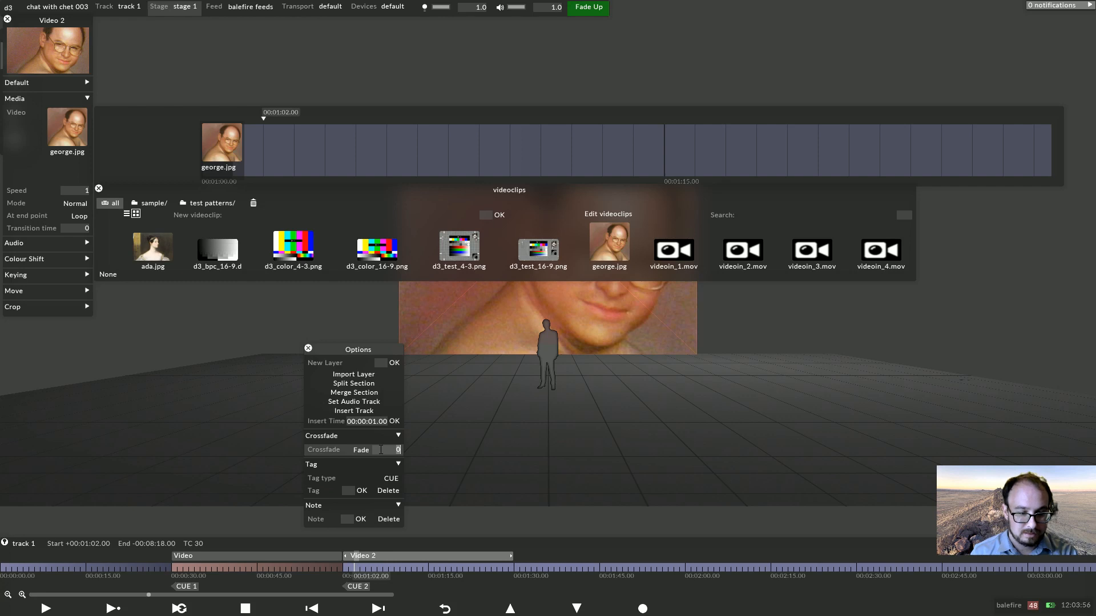
pyautogui.write('2')
pyautogui.press('Return')
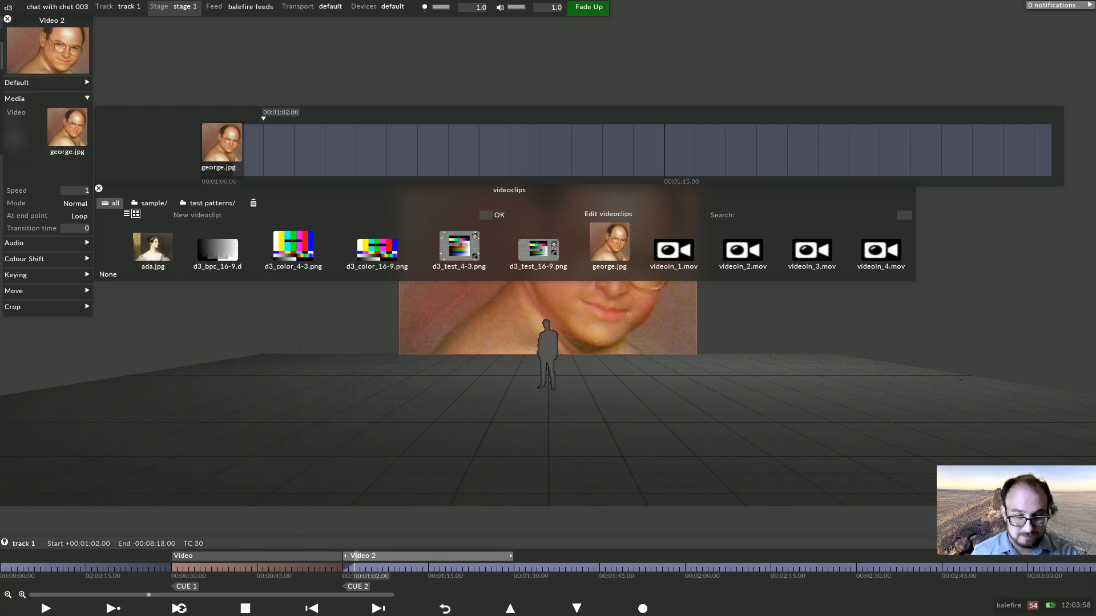
# Tag the section at 00:01:30 as CUE 3.5.
pyautogui.click(517, 567)
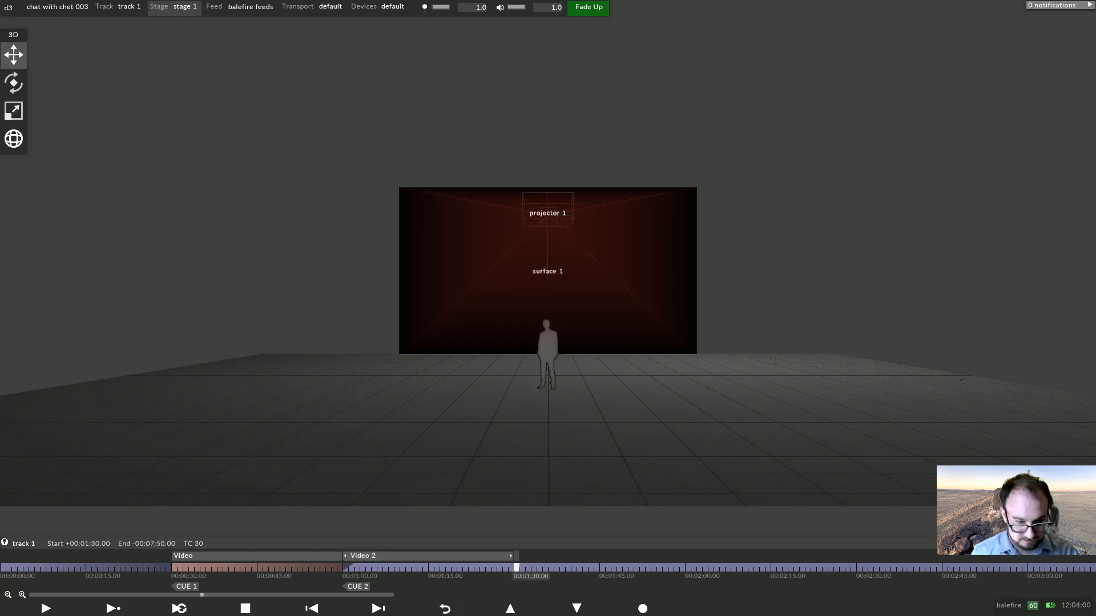
pyautogui.rightClick(516, 567)
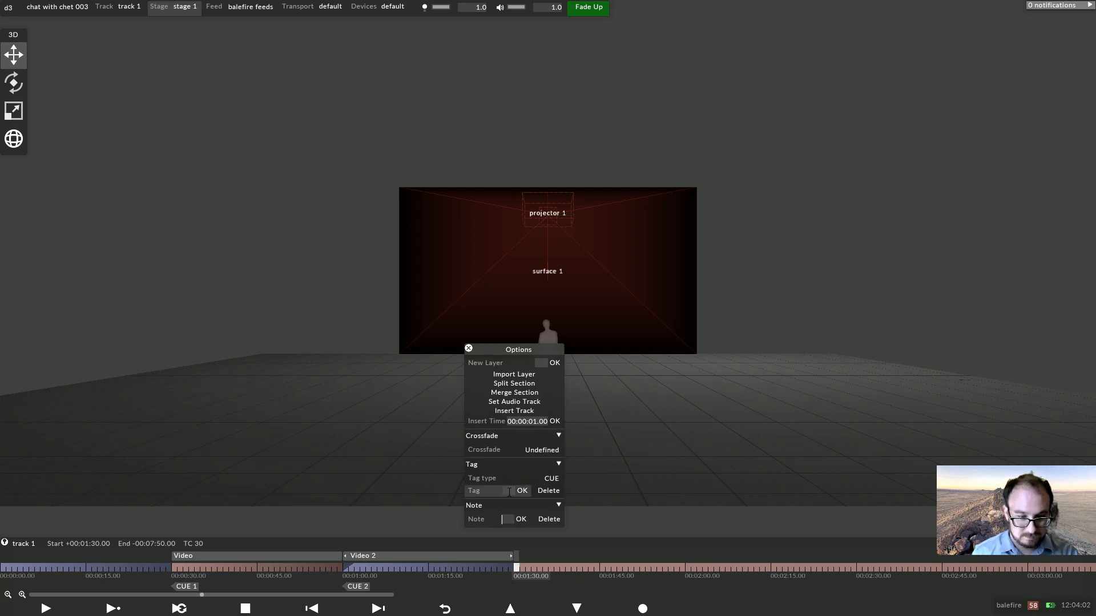
pyautogui.click(509, 492)
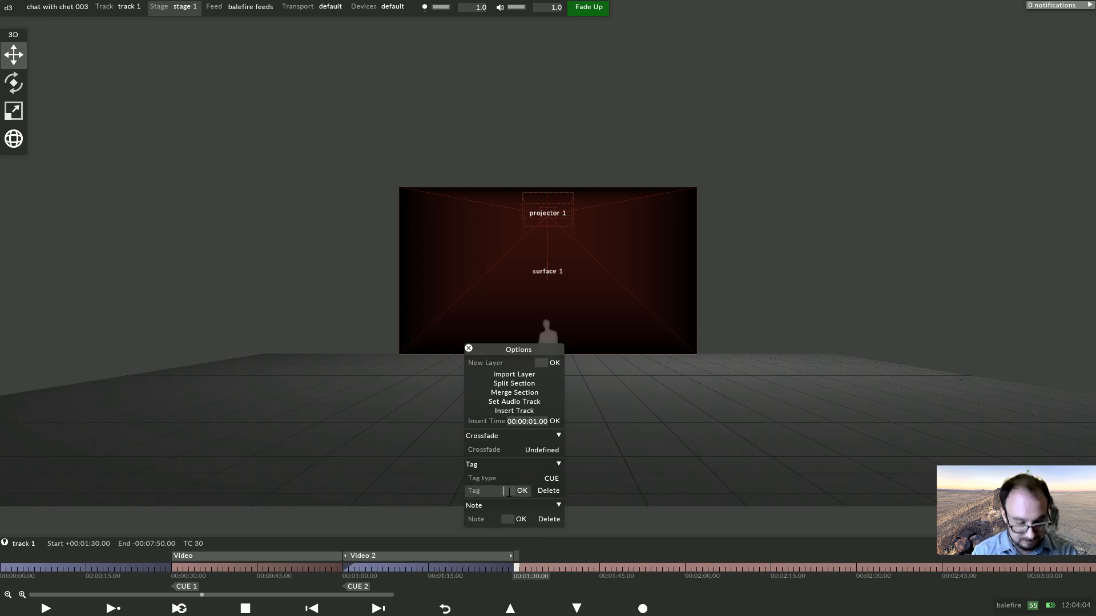
pyautogui.write('3.5')
pyautogui.press('Return')
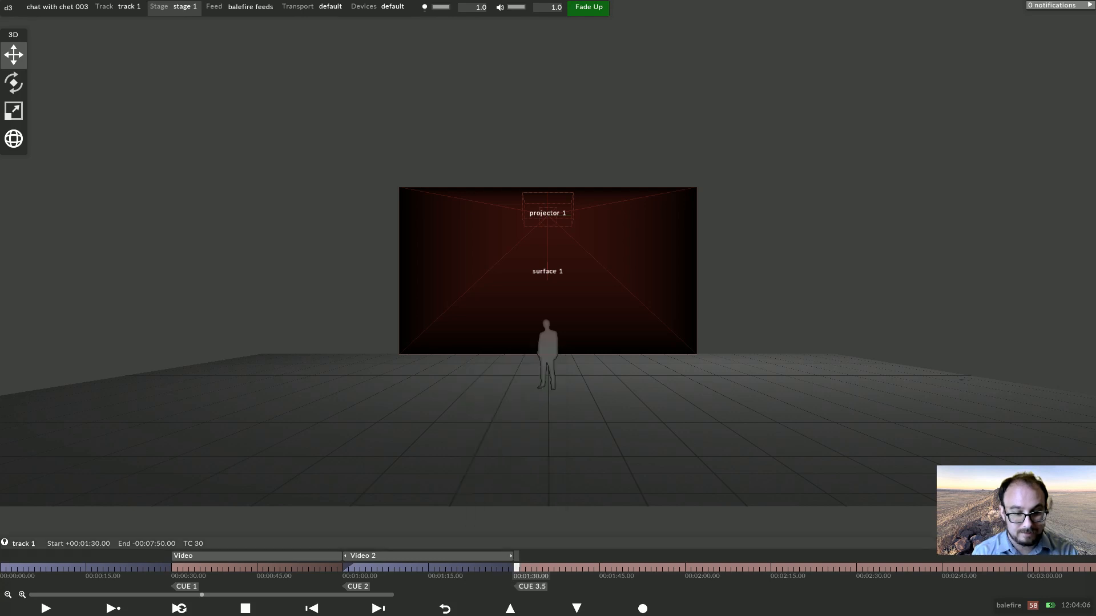
# Add a Chevron layer at 00:01:30 and trim it to end at 00:02:00.
pyautogui.hotkey('alt', 'l')
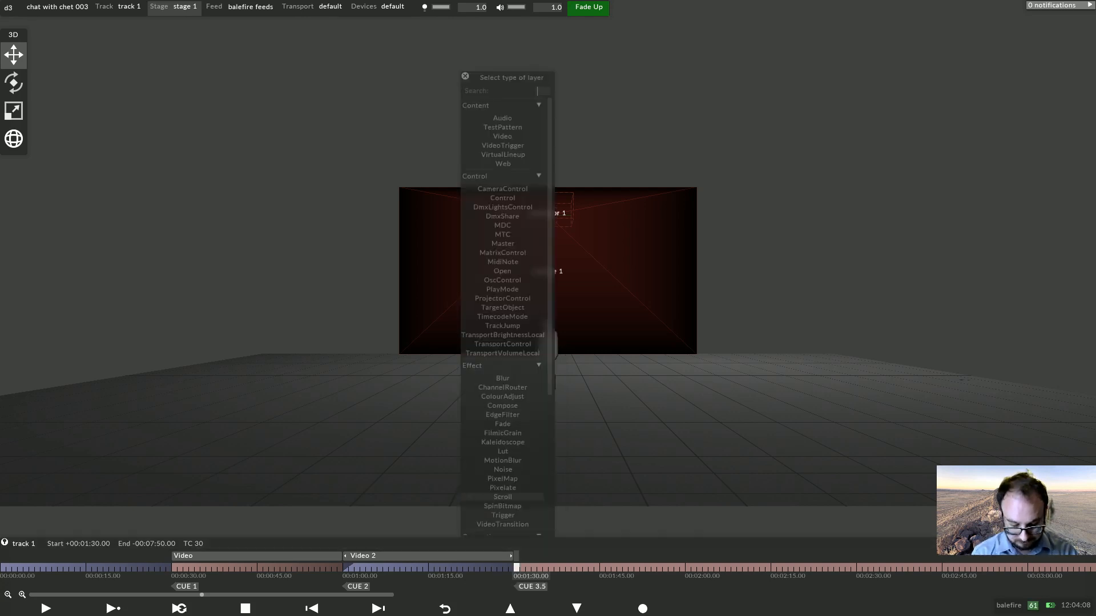
pyautogui.write('che')
pyautogui.press('Return')
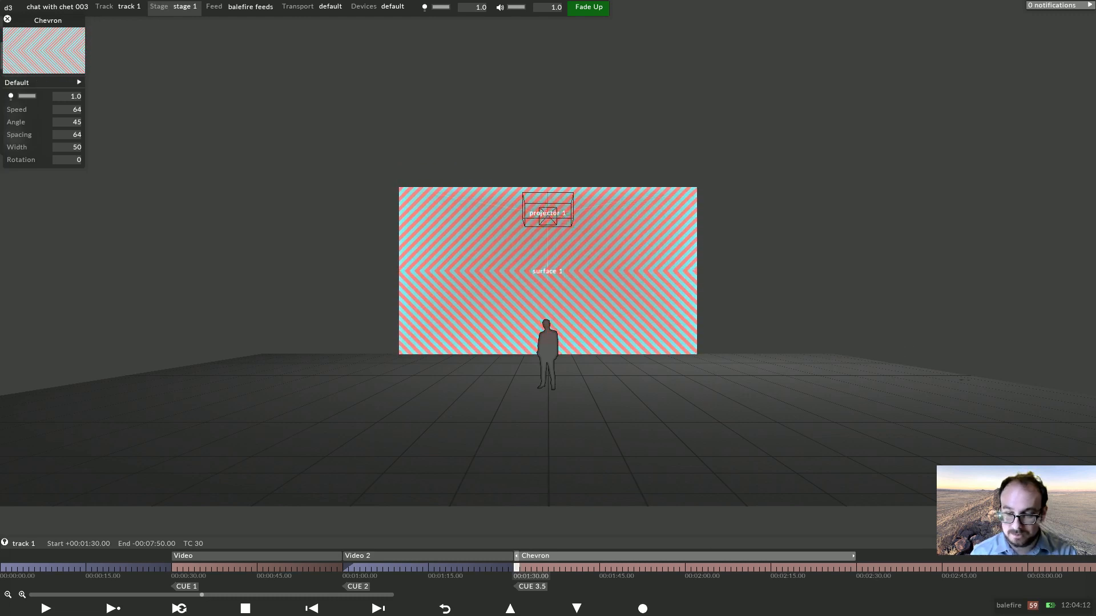
pyautogui.moveTo(854, 556); pyautogui.dragTo(679, 562)
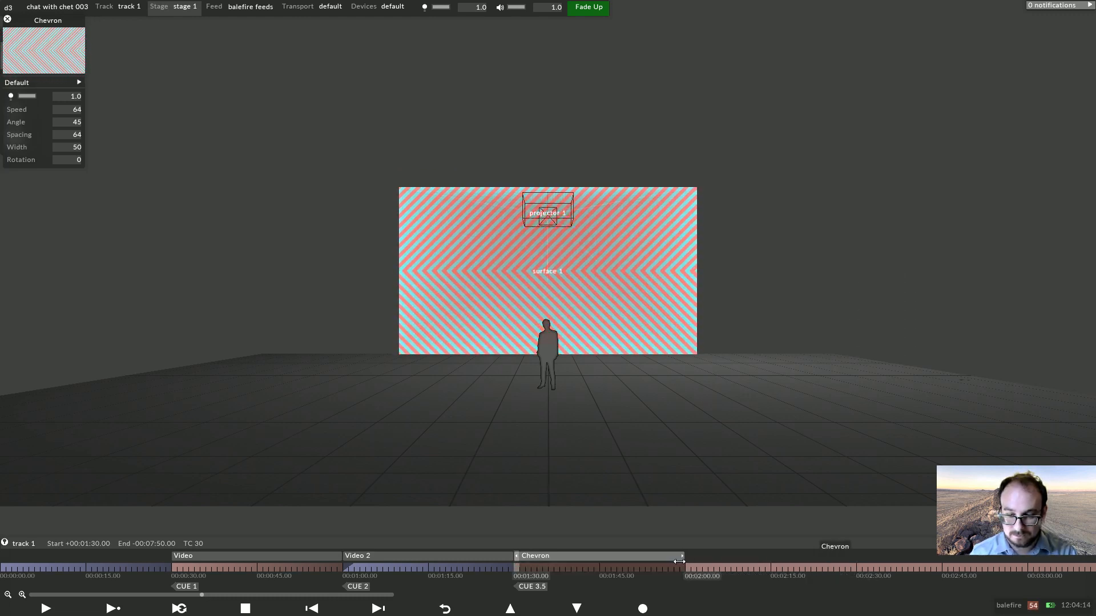
# At 00:02:00, set the section crossfade to Fade with a duration of 5 and tag it as CUE 4.
pyautogui.click(687, 567)
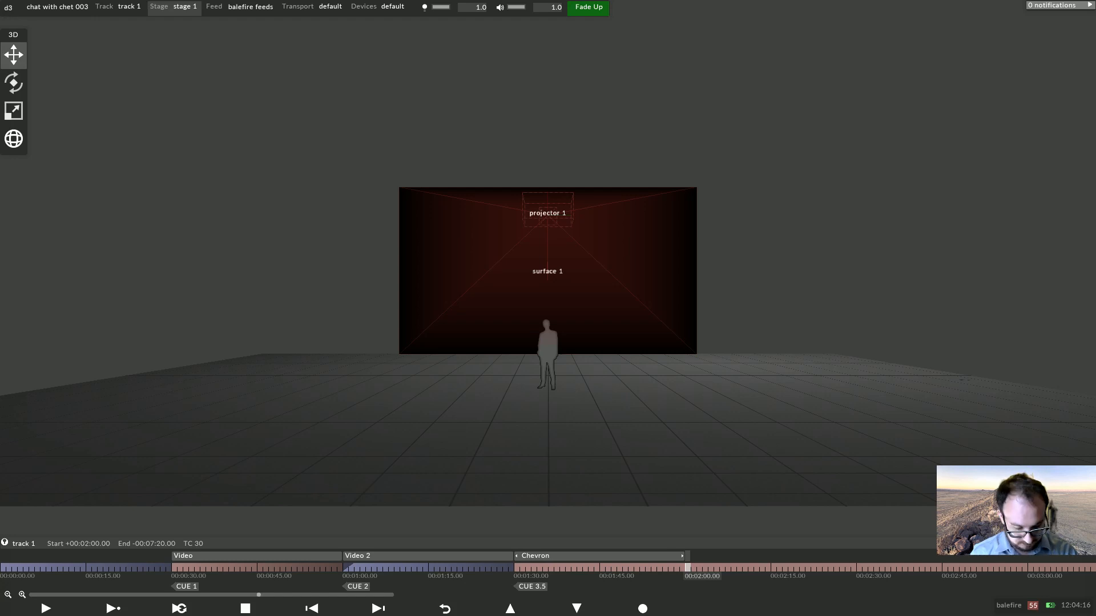
pyautogui.hotkey('ctrl', 'b')
pyautogui.rightClick(688, 567)
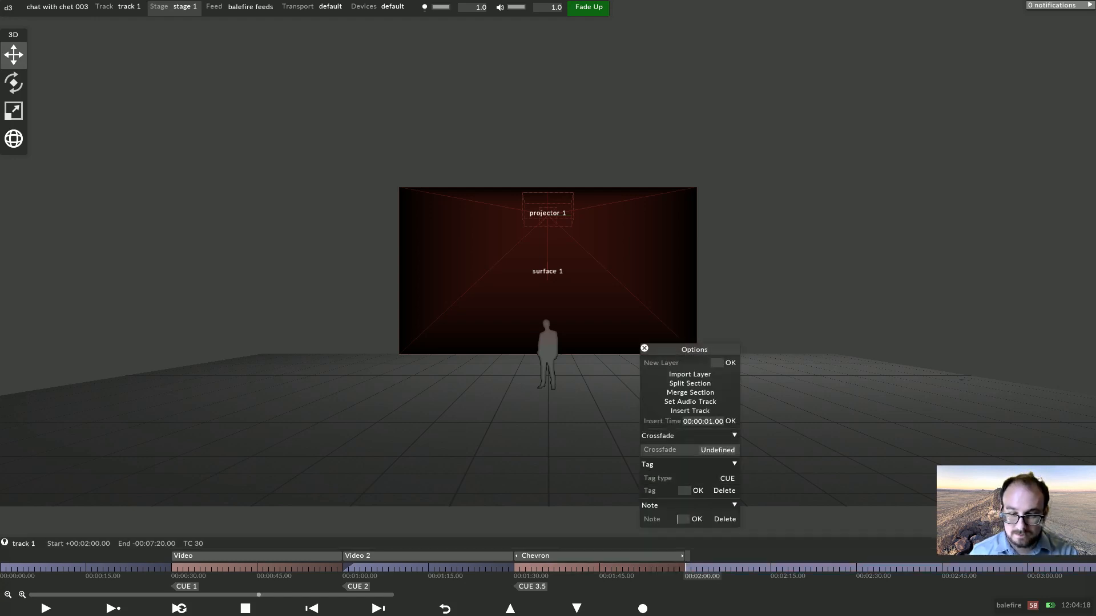
pyautogui.click(718, 450)
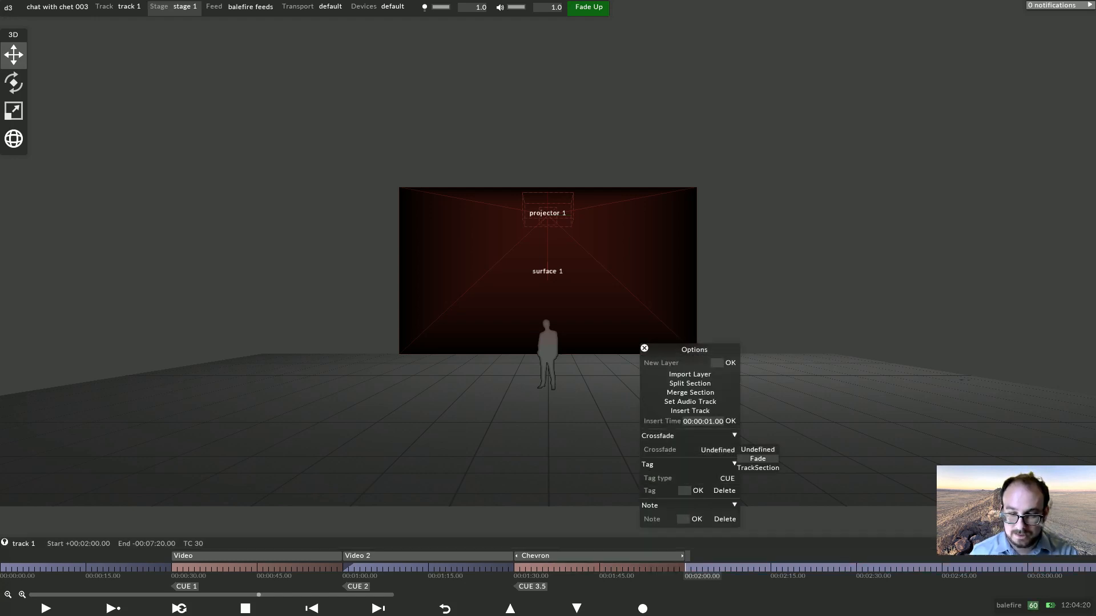
pyautogui.click(757, 458)
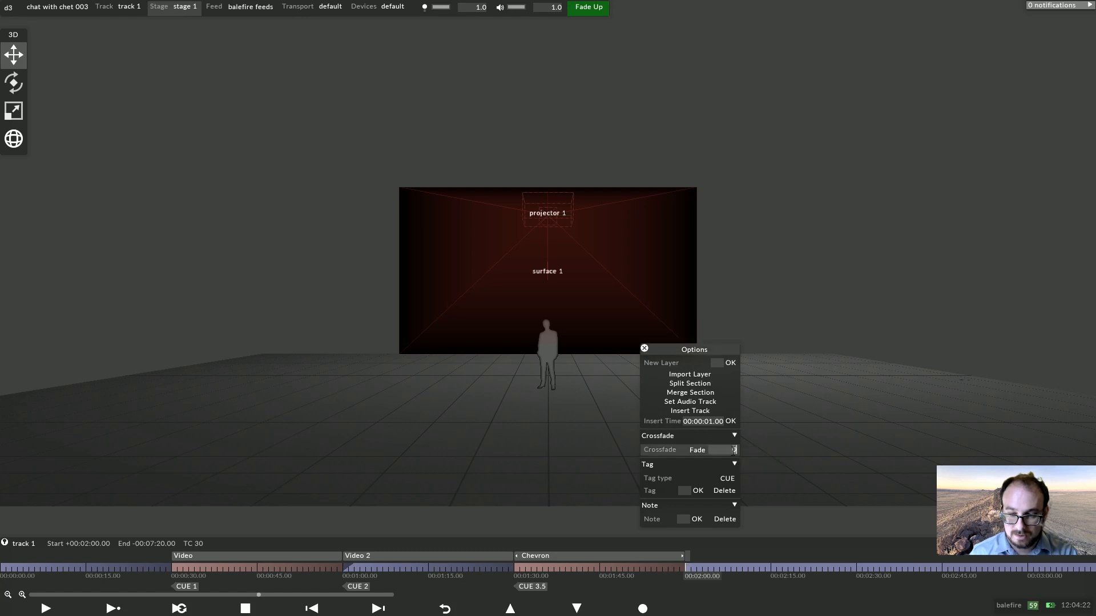
pyautogui.click(735, 450)
pyautogui.write('5')
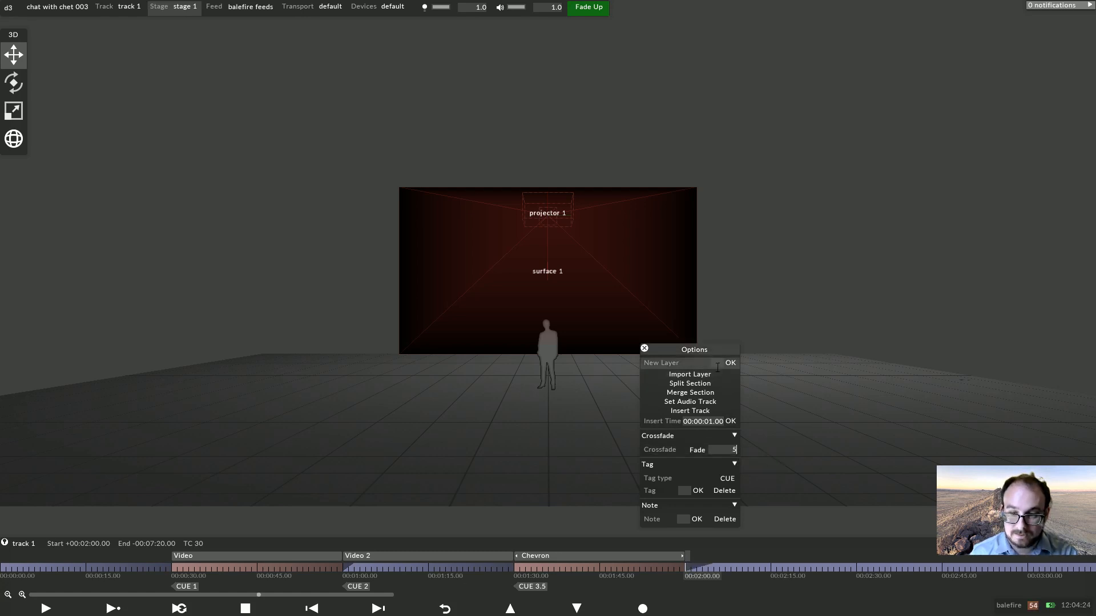
pyautogui.click(681, 490)
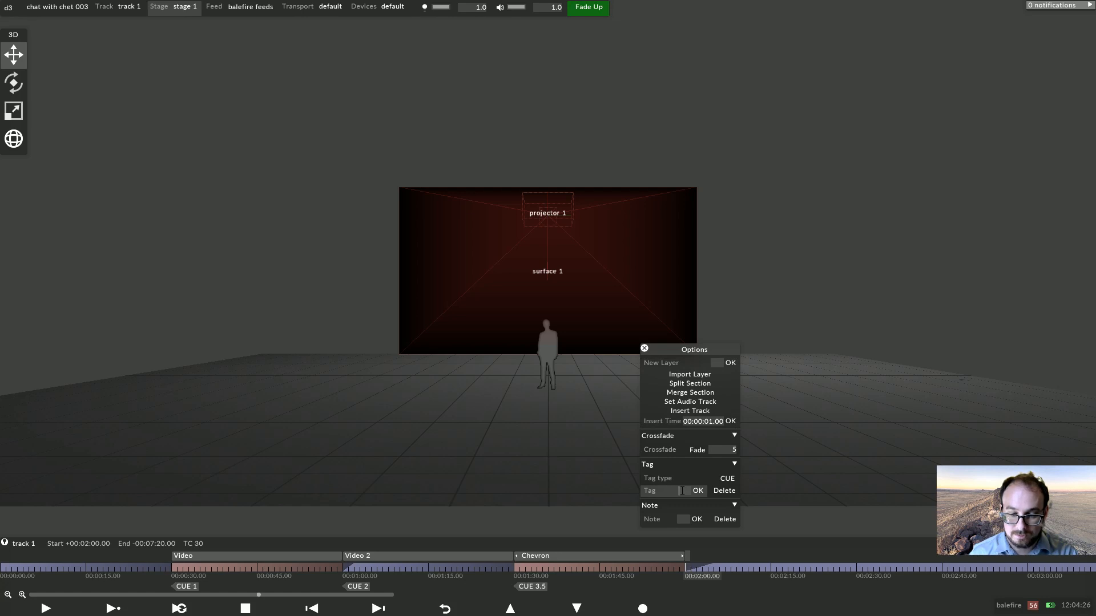
pyautogui.write('4')
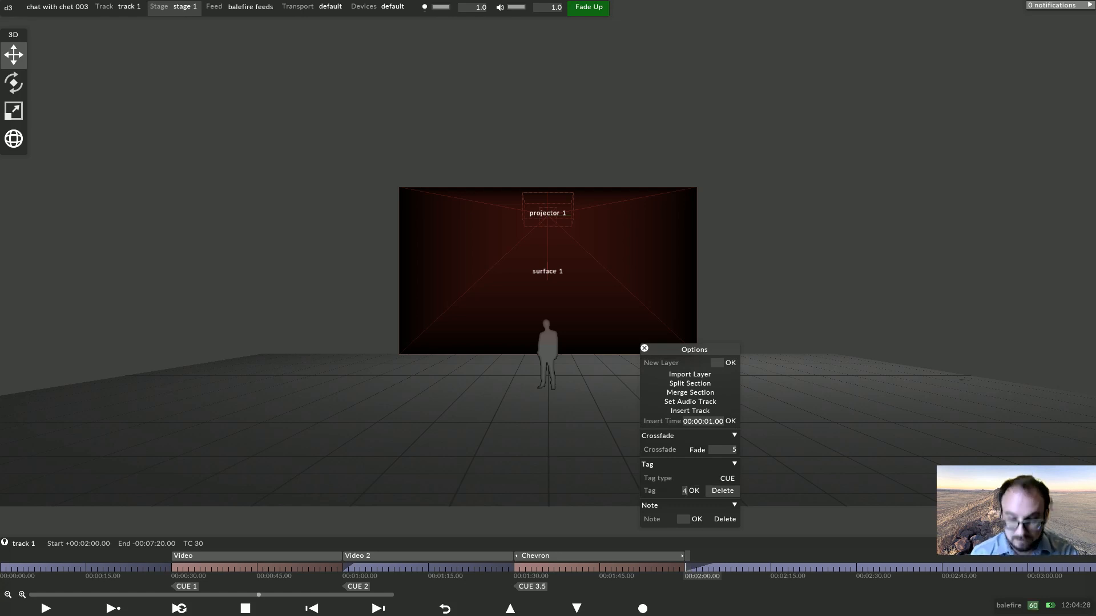
pyautogui.press('Return')
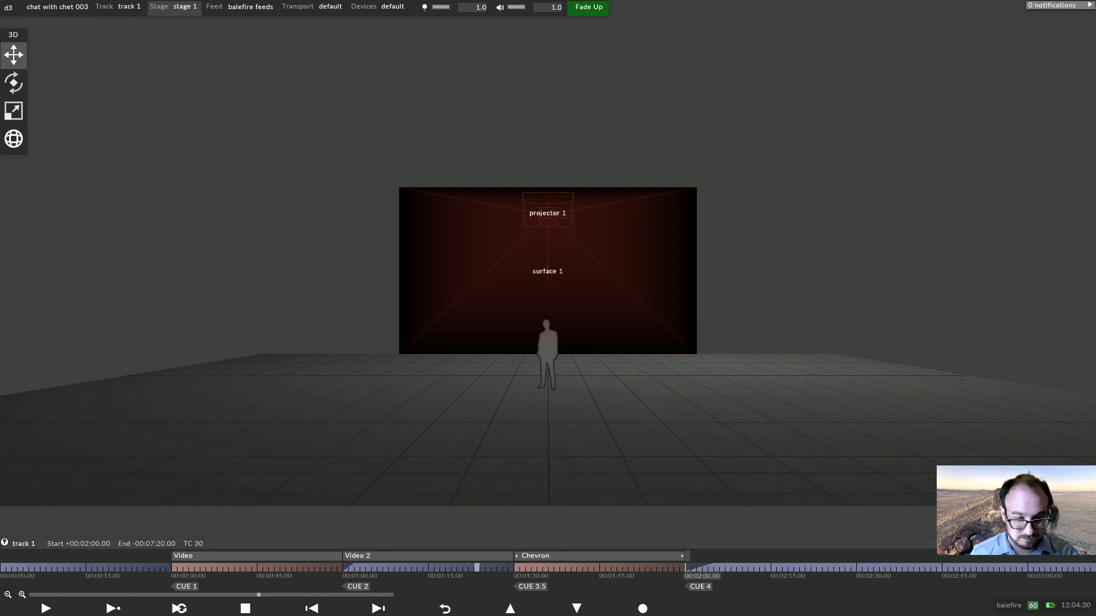
# Set the crossfade of the Chevron section at 00:01:30 to Fade.
pyautogui.rightClick(526, 568)
pyautogui.click(530, 451)
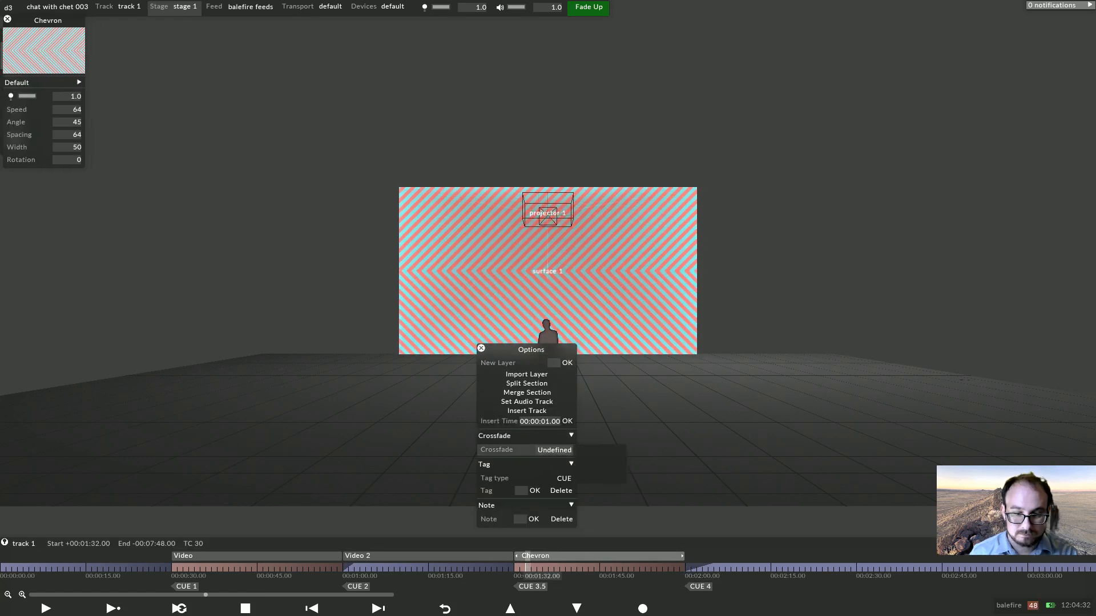
pyautogui.click(592, 459)
pyautogui.click(565, 451)
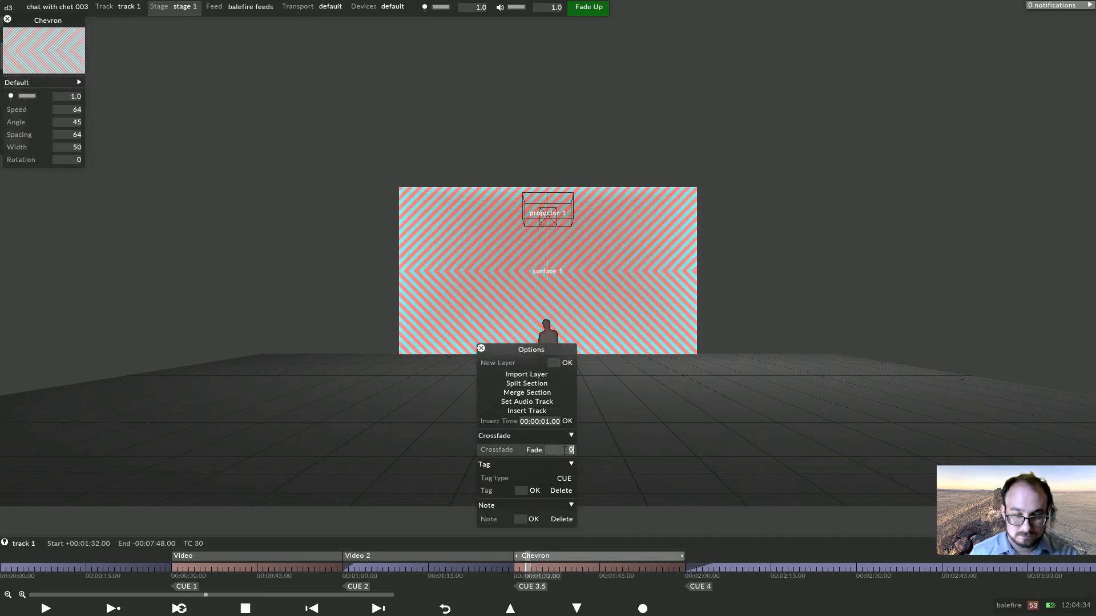
pyautogui.press('Return')
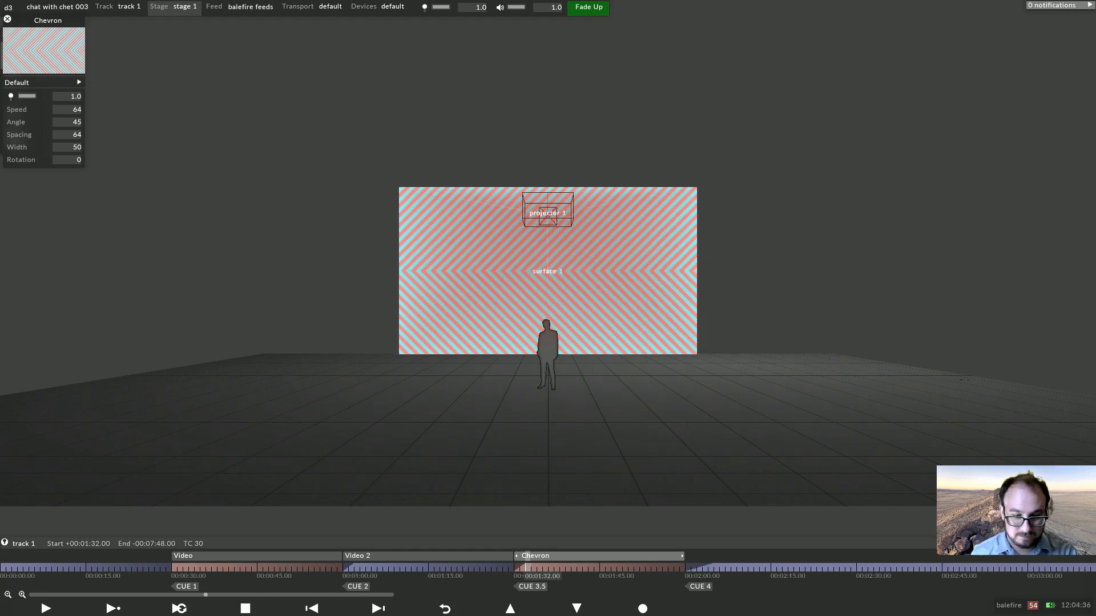
# Set the crossfade of the first Video section at 00:00:30 to Fade.
pyautogui.rightClick(275, 566)
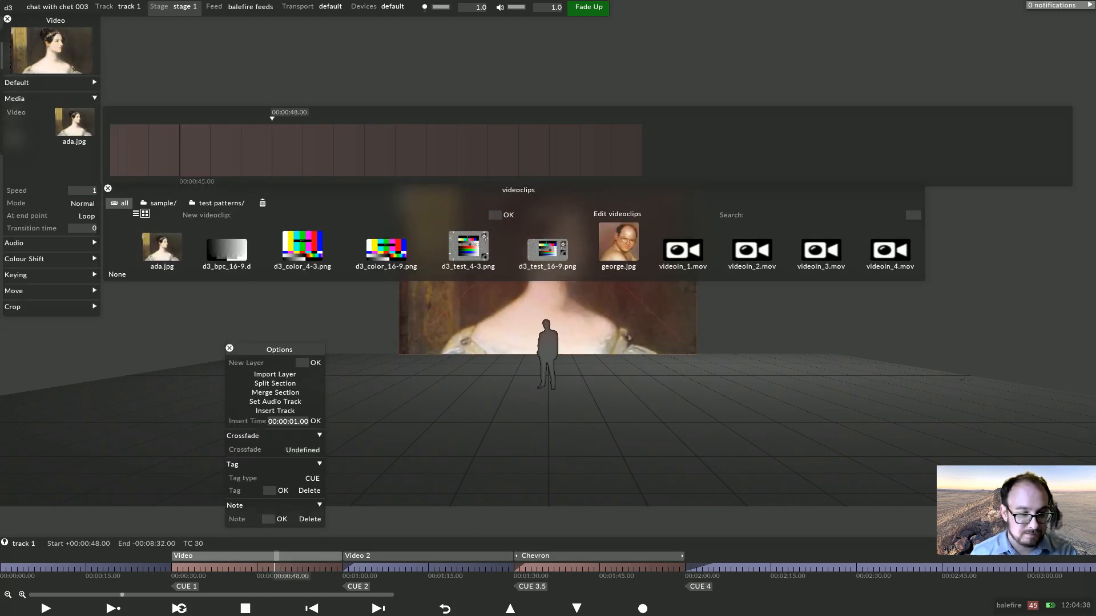
pyautogui.click(311, 450)
pyautogui.click(338, 459)
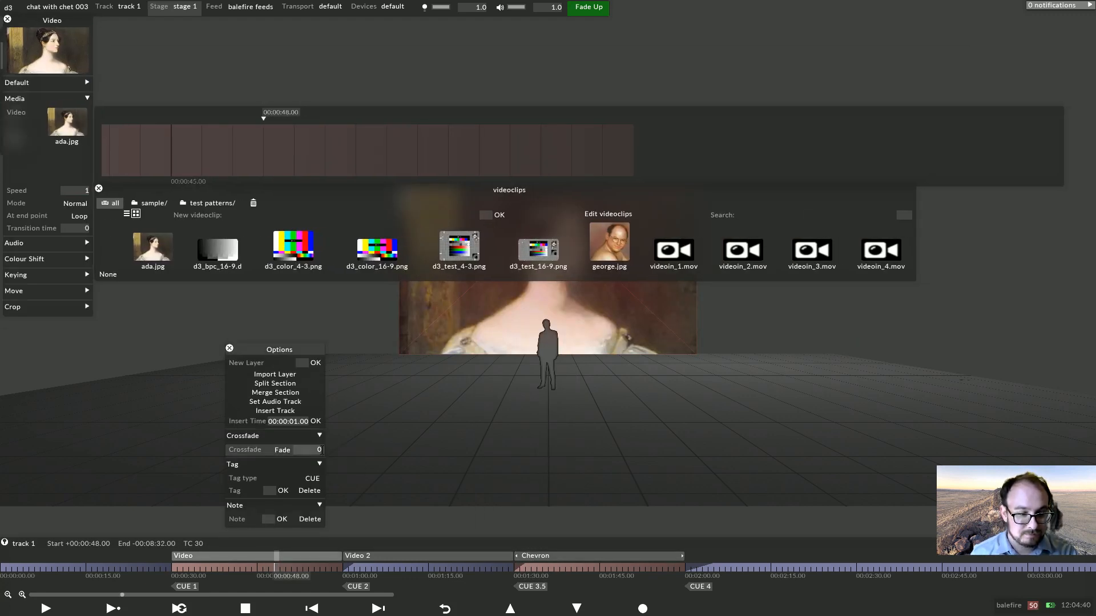
pyautogui.press('Return')
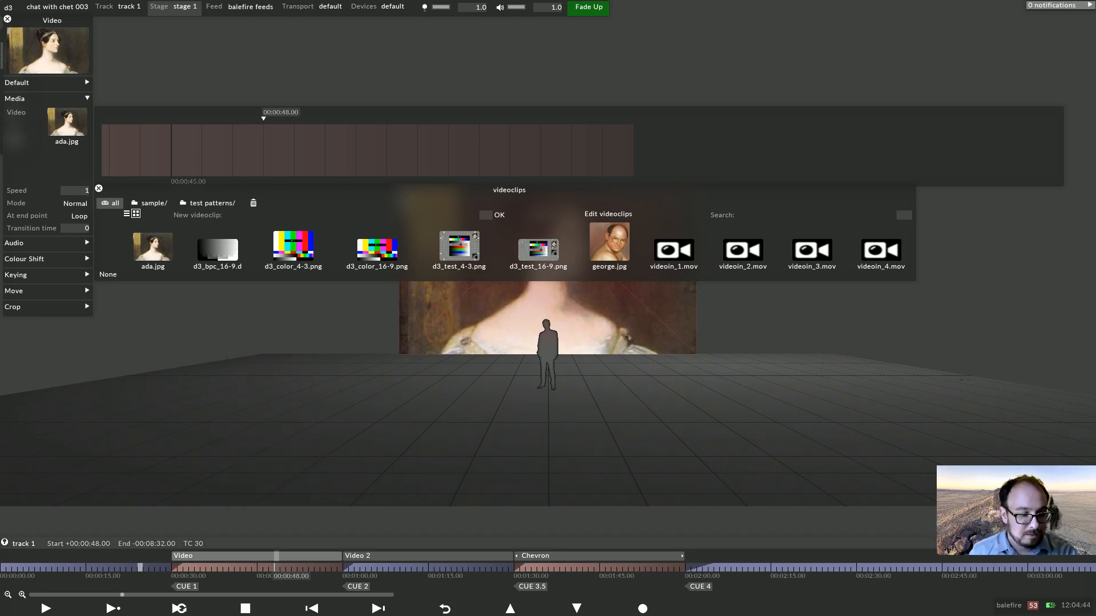
# Play the timeline from just before CUE 1 to preview the crossfades, then return to the start.
pyautogui.click(140, 568)
pyautogui.press('space')
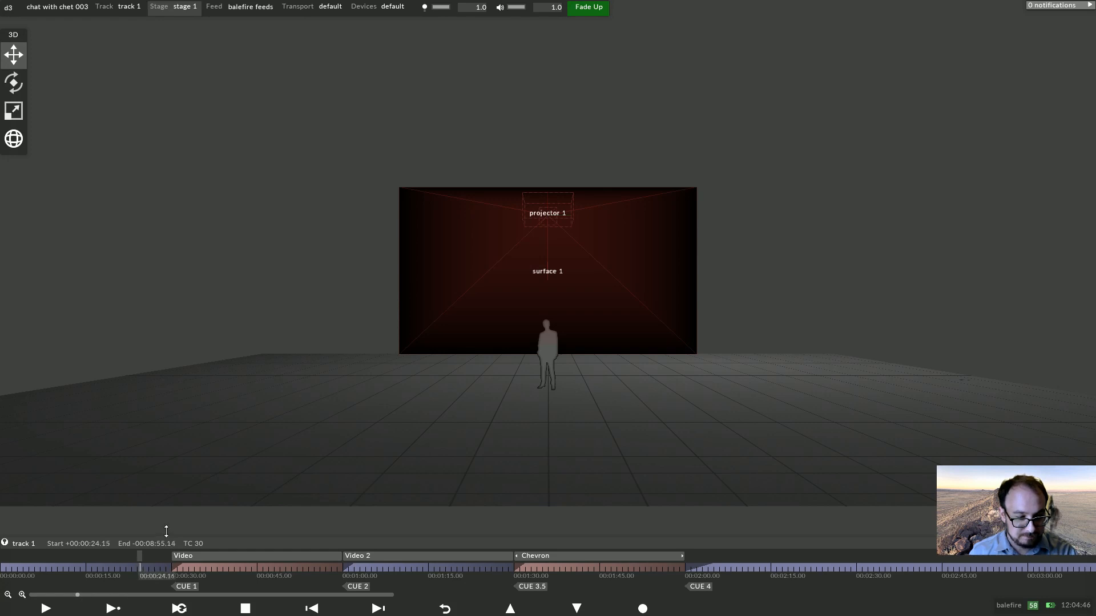
pyautogui.press('Up')
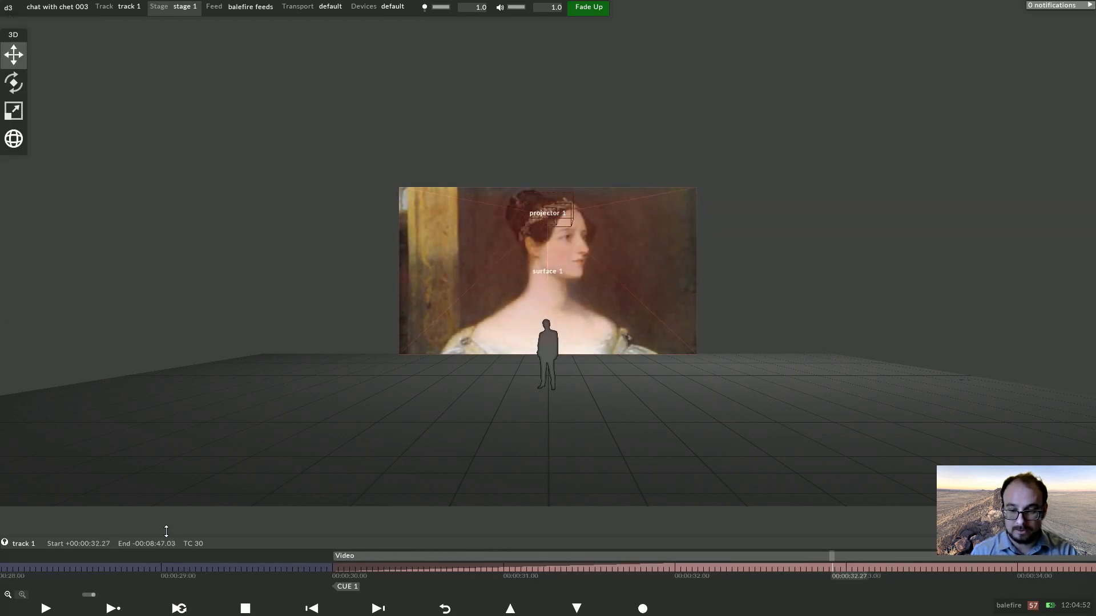
pyautogui.press('space')
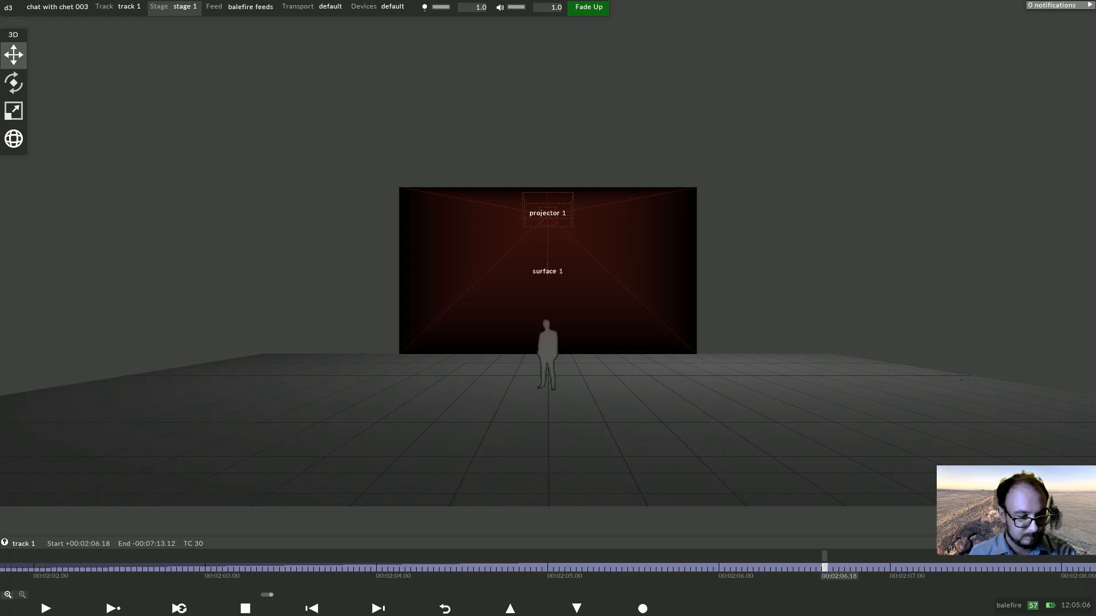
pyautogui.click(8, 595)
pyautogui.click(444, 608)
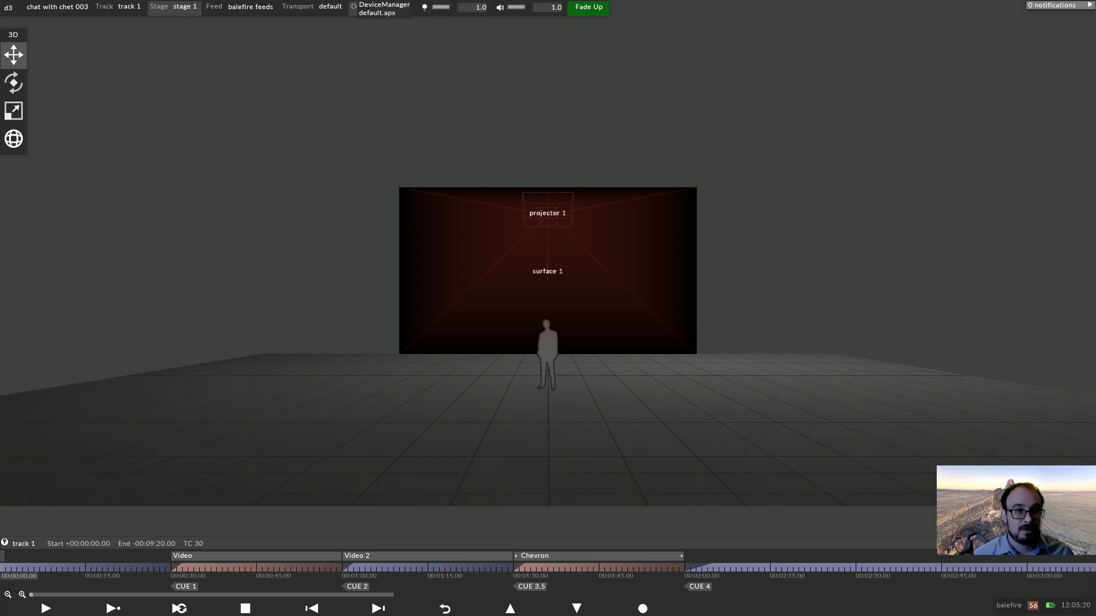
# Add the OSC device osc 1 to the active device list.
pyautogui.click(359, 7)
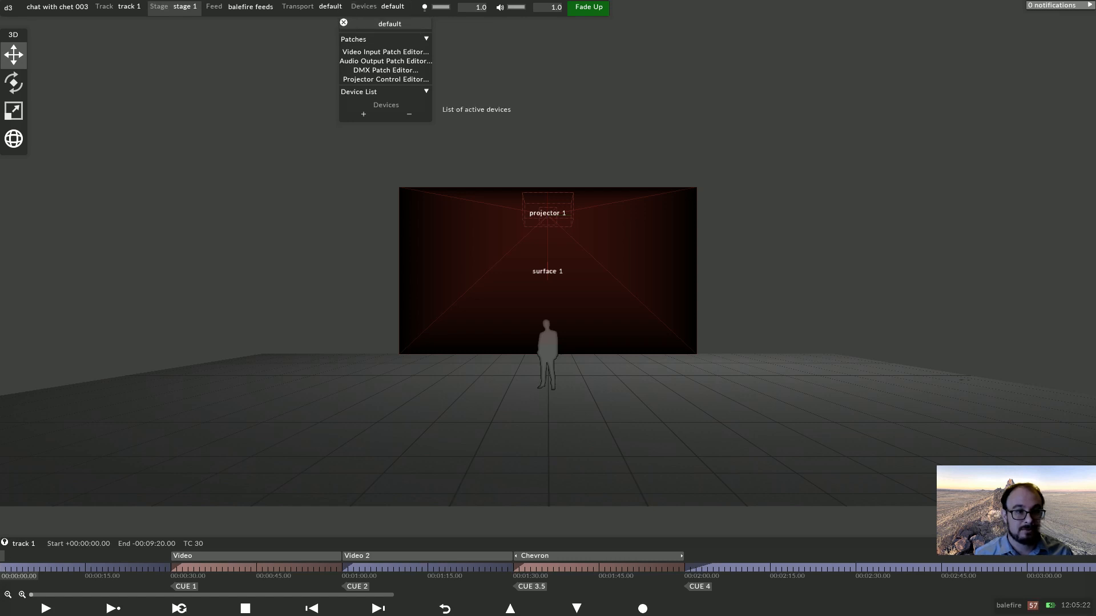
pyautogui.click(363, 114)
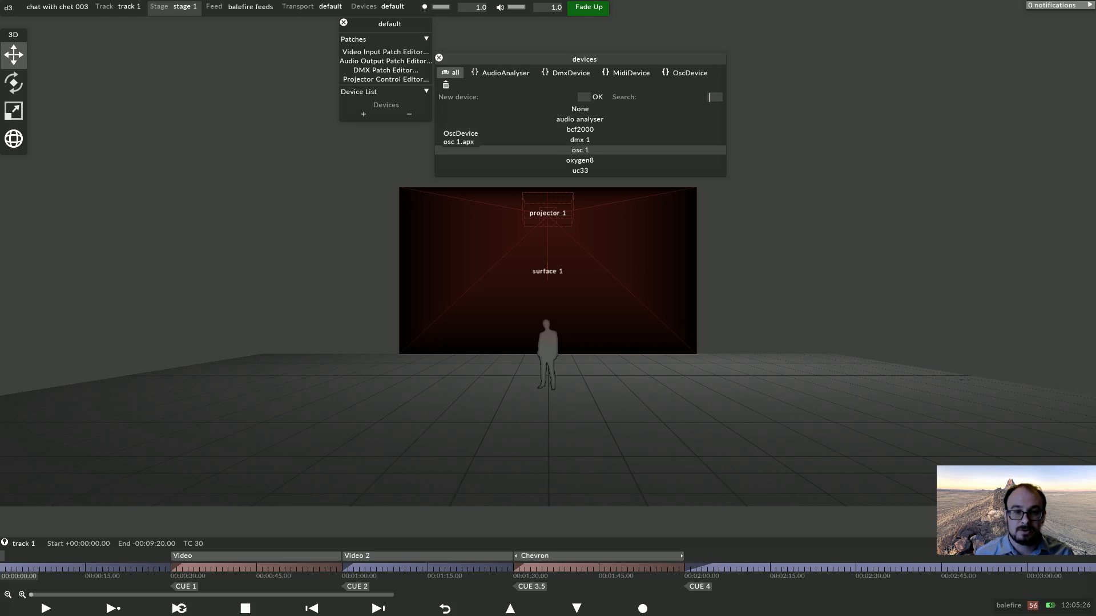
pyautogui.click(579, 150)
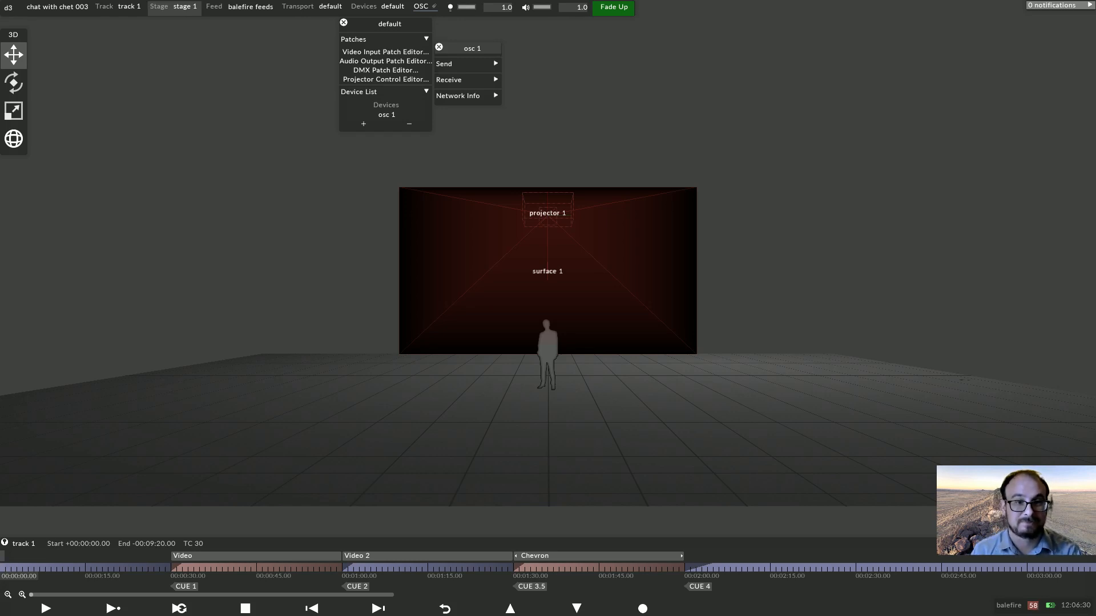
# Set osc 1's send IP address to 192.168.1.160.
pyautogui.click(444, 64)
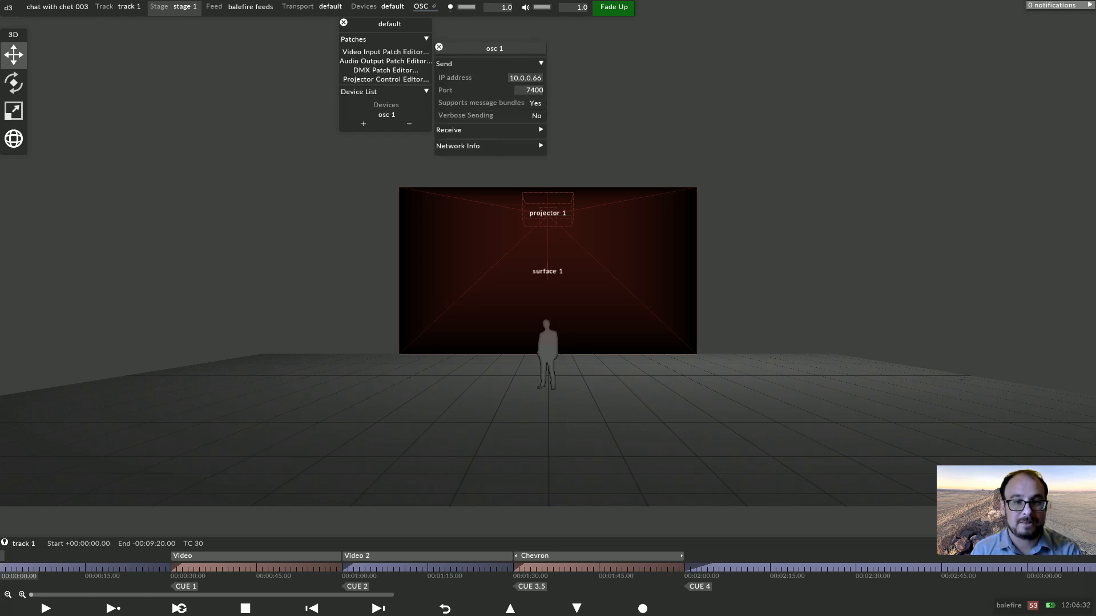
pyautogui.click(458, 146)
pyautogui.click(449, 130)
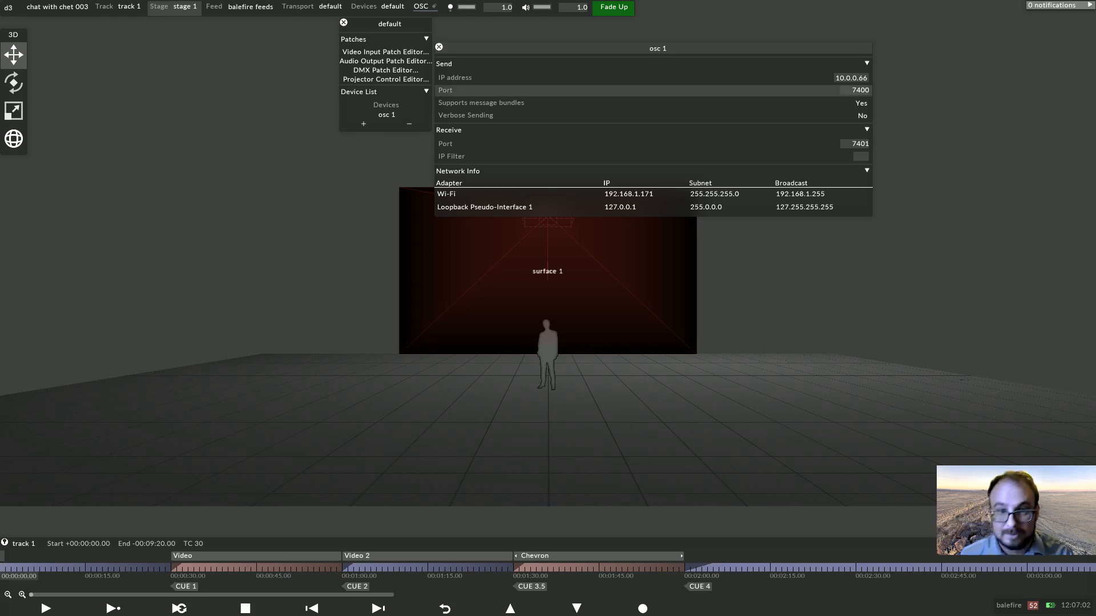
pyautogui.click(838, 78)
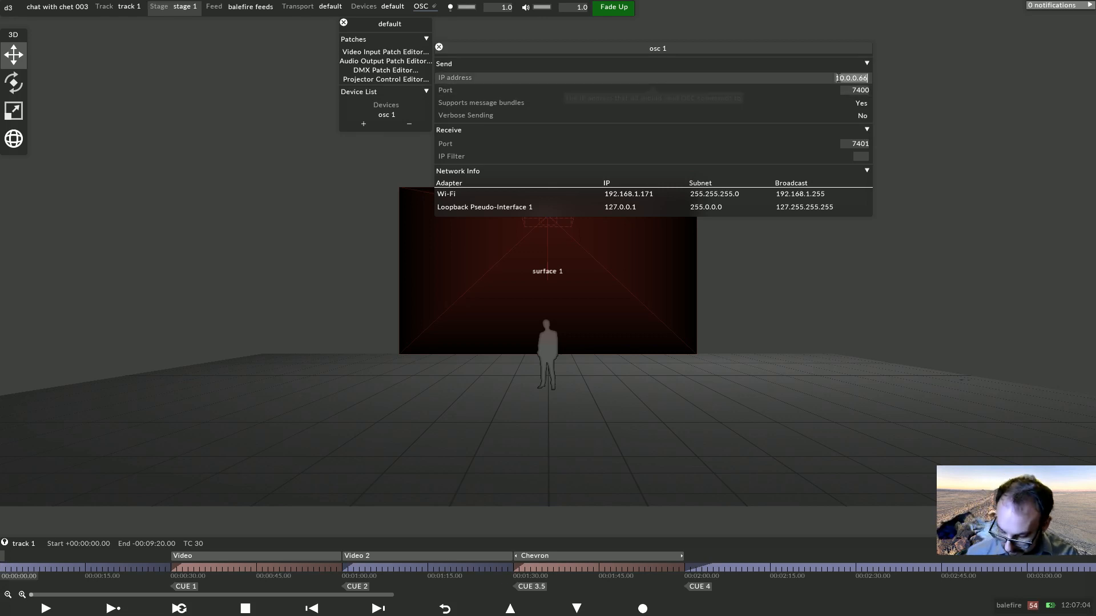
pyautogui.write('192.1')
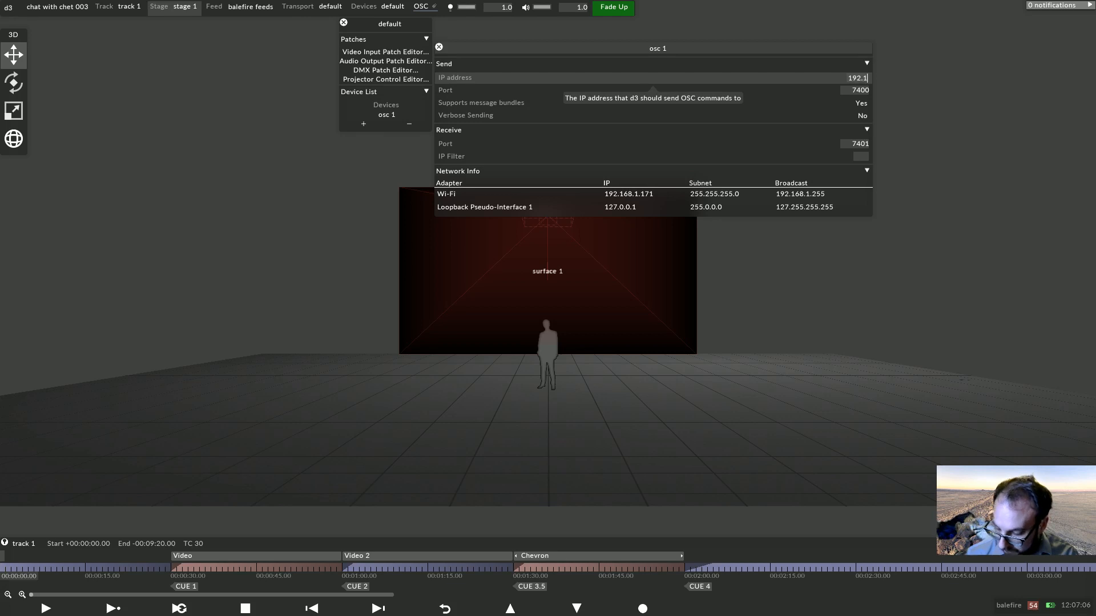
pyautogui.write('68.')
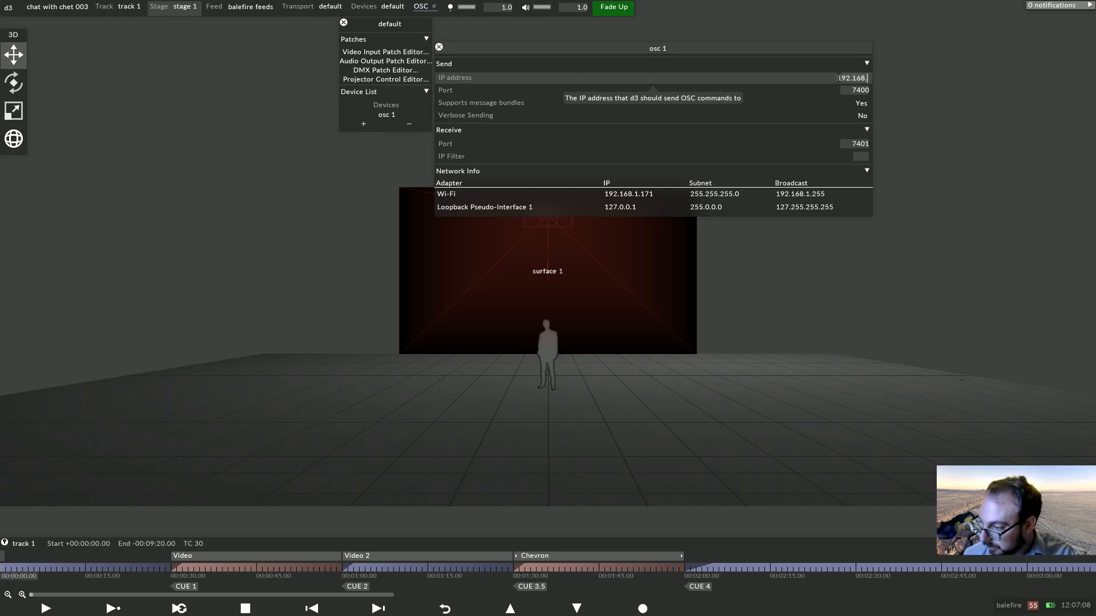
pyautogui.write('1.160')
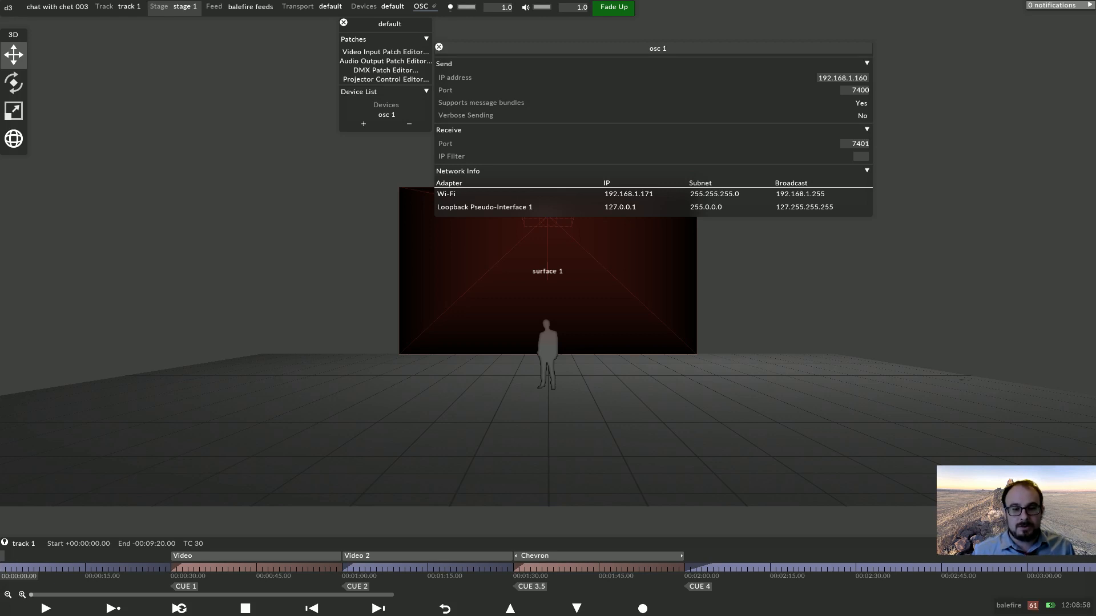
pyautogui.moveTo(965, 378); pyautogui.dragTo(954, 405)
pyautogui.moveTo(955, 405); pyautogui.dragTo(1095, 440, button='right')
pyautogui.moveTo(955, 406)
pyautogui.mouseDown()
pyautogui.moveTo(948, 426)
pyautogui.moveTo(950, 415)
pyautogui.mouseUp()
pyautogui.moveTo(949, 415); pyautogui.dragTo(1027, 424, button='right')
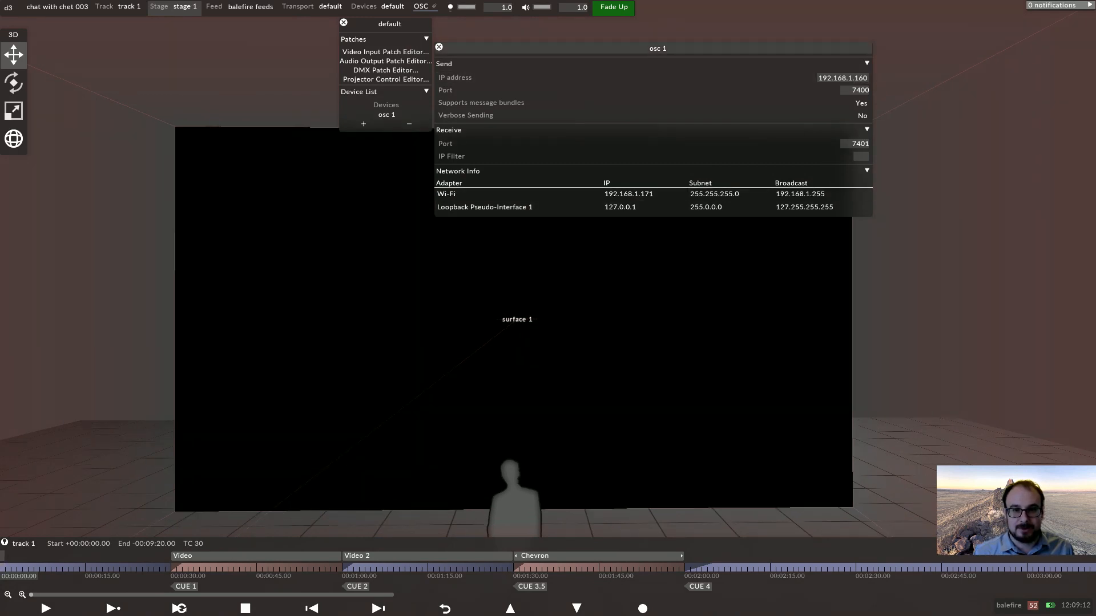
pyautogui.moveTo(650, 48); pyautogui.dragTo(839, 6)
pyautogui.click(792, 62)
pyautogui.click(792, 78)
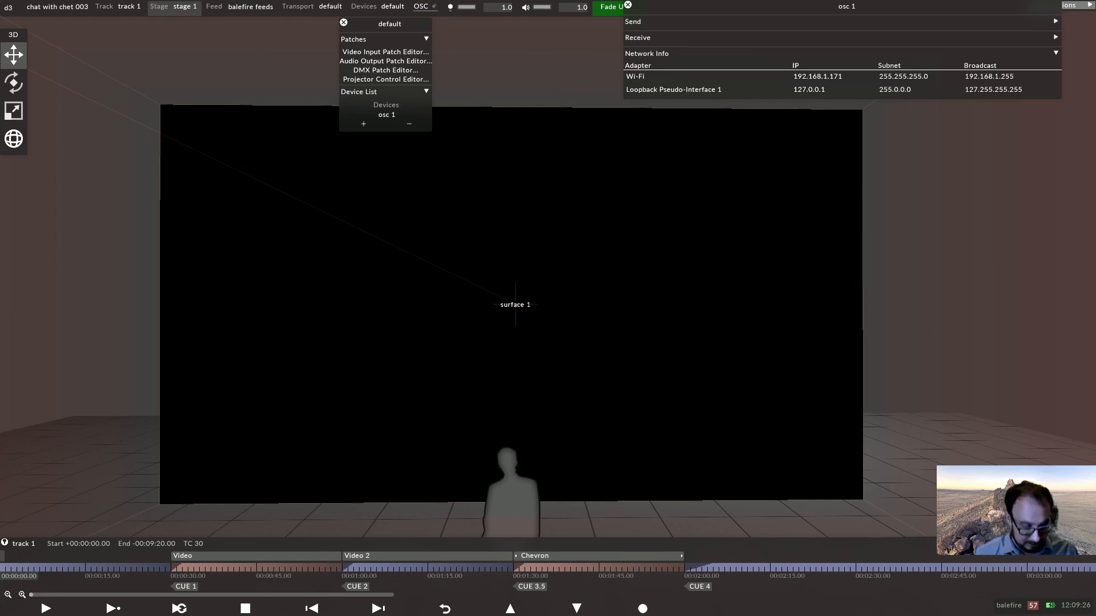
# Add a new Video layer ending at 00:00:30 and assign videoin_1.mov as its media.
pyautogui.hotkey('alt', 'l')
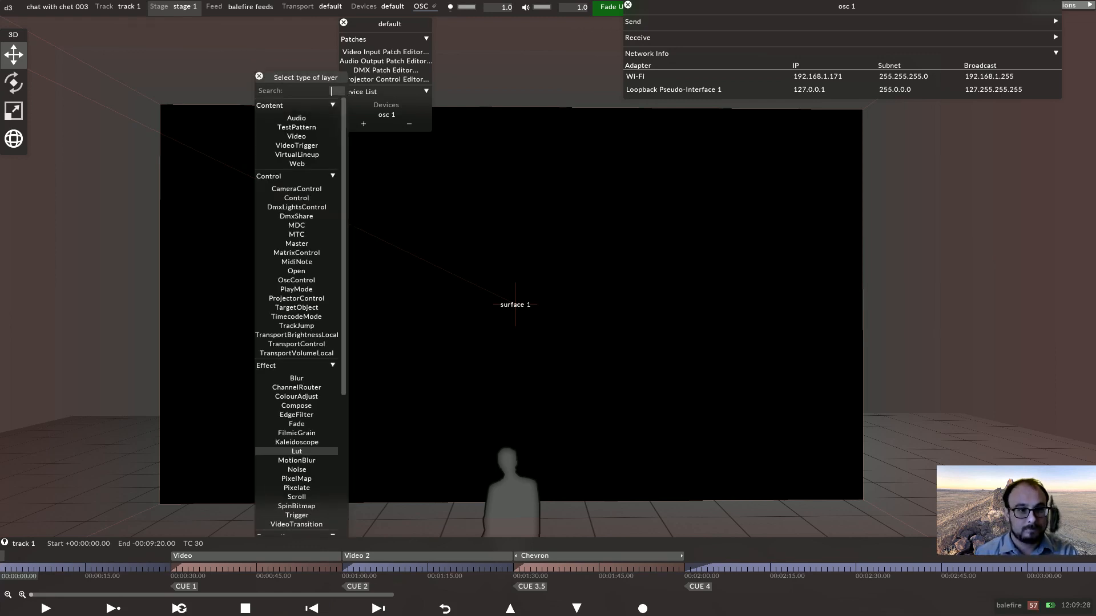
pyautogui.write('vi')
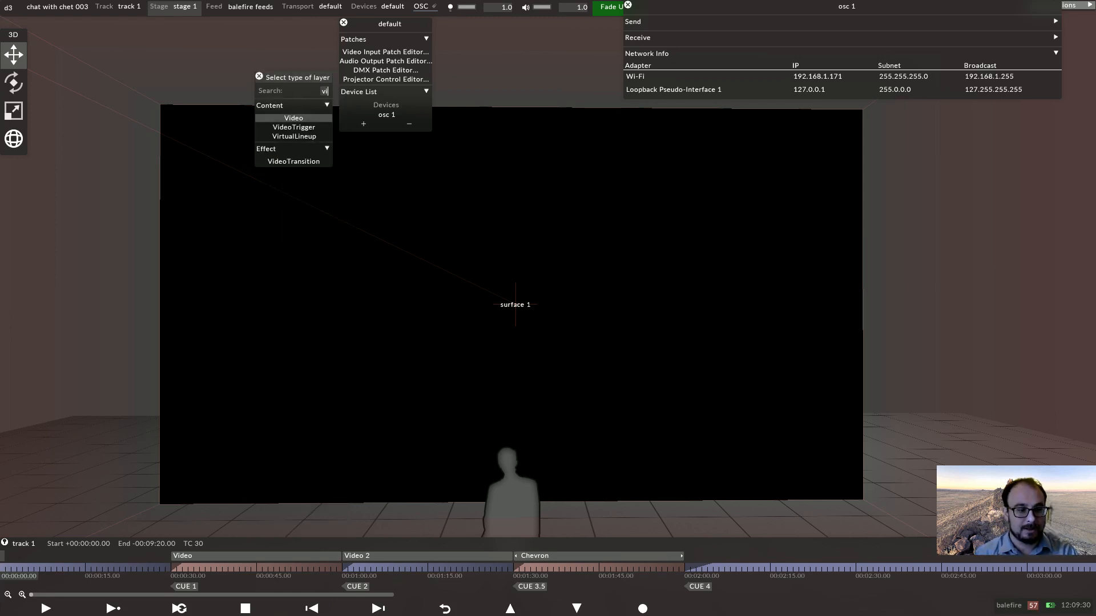
pyautogui.press('Return')
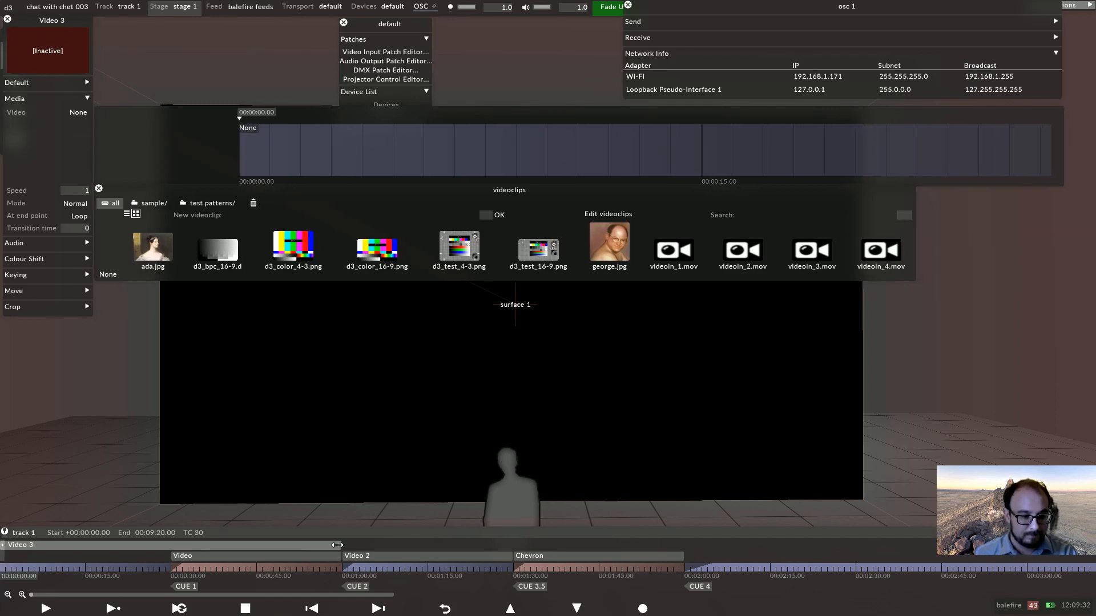
pyautogui.moveTo(337, 545); pyautogui.dragTo(169, 545)
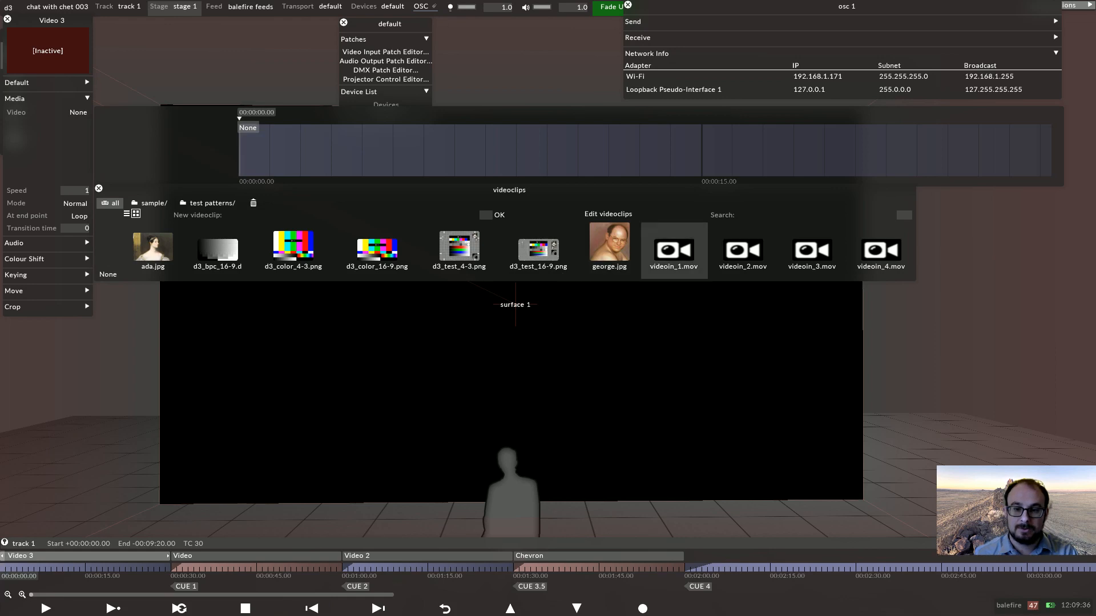
pyautogui.click(674, 249)
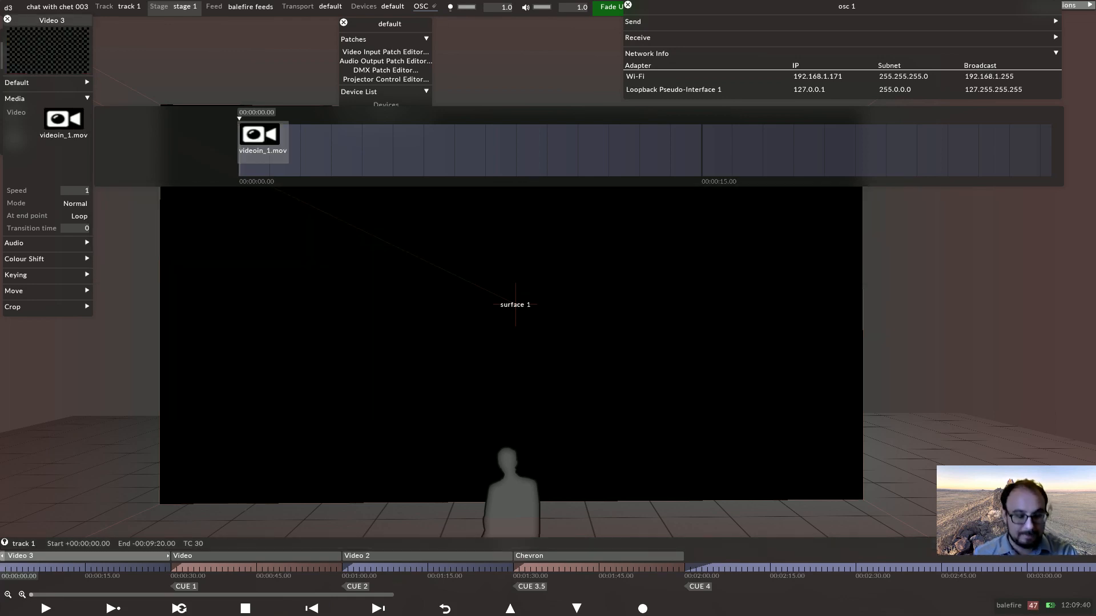
pyautogui.press('Escape')
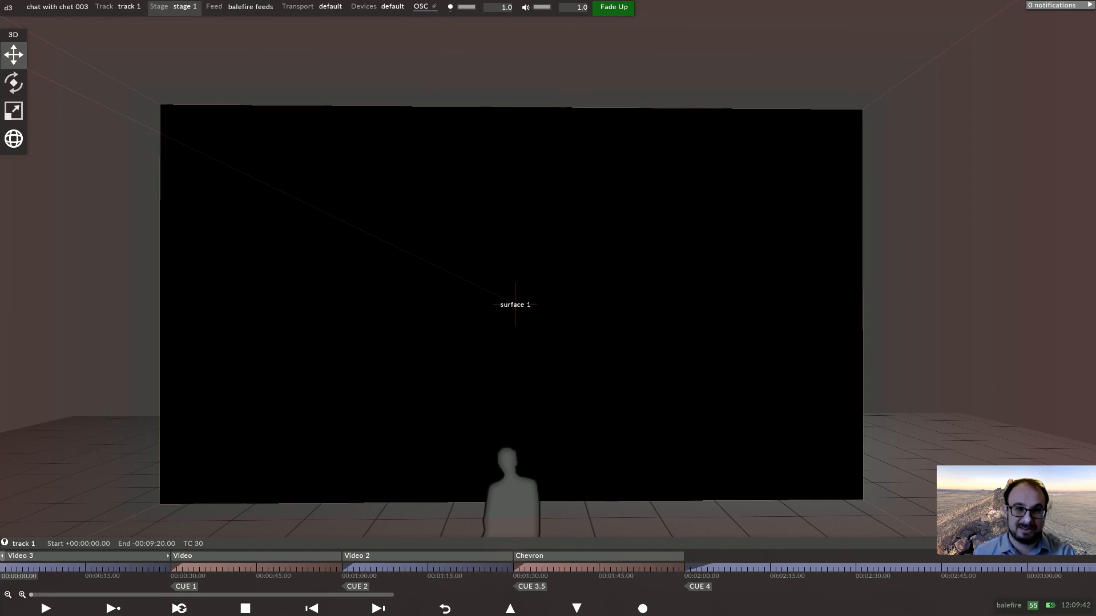
# In the Video Input Patch Editor, map videoin_1.mov's input to the network scan converter source.
pyautogui.click(392, 6)
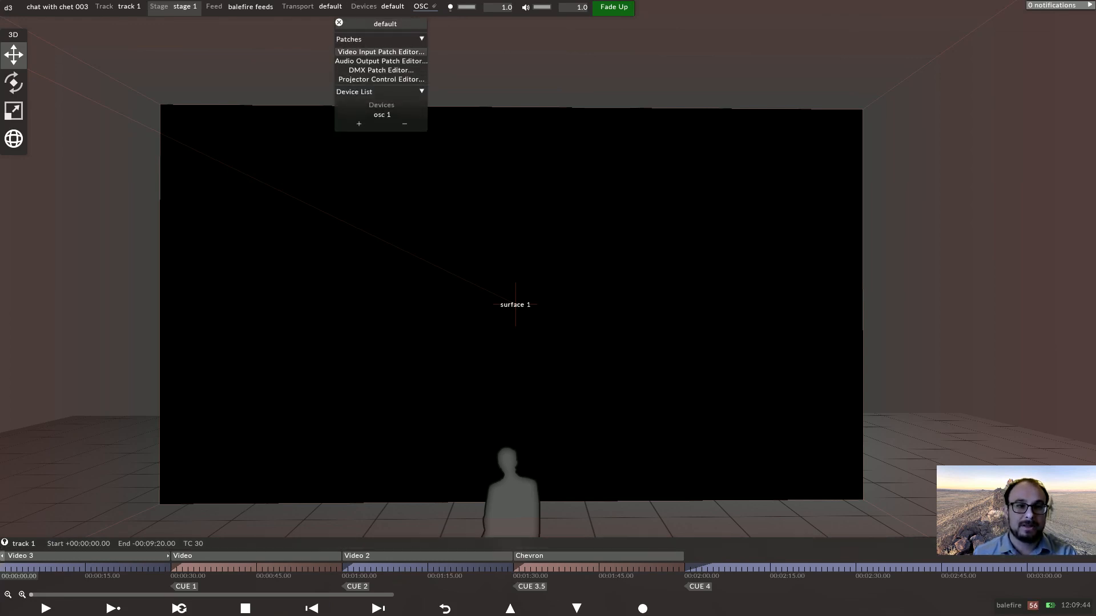
pyautogui.click(381, 51)
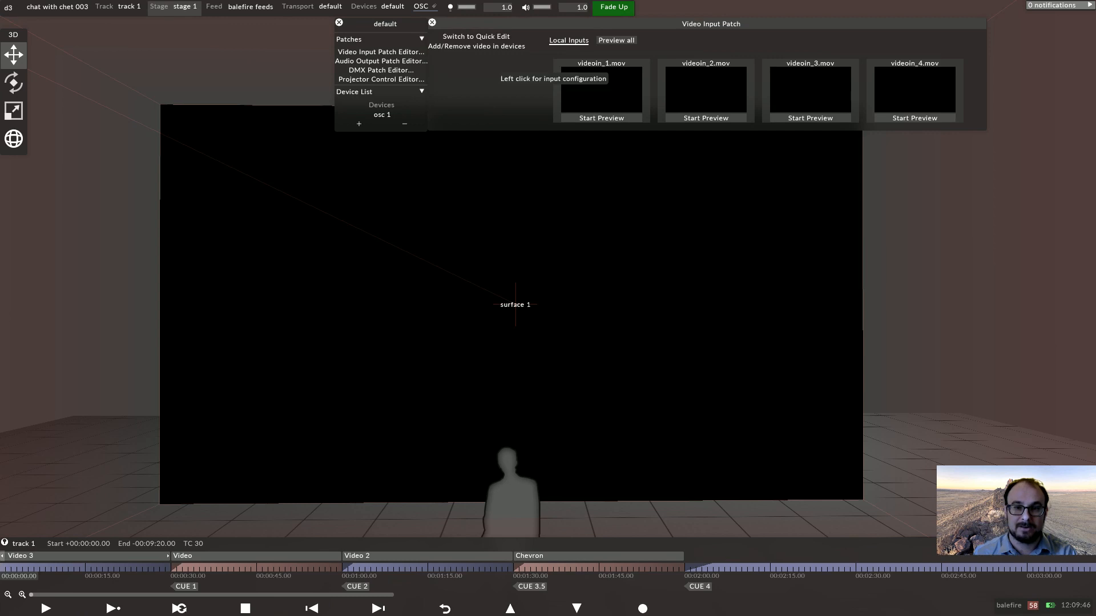
pyautogui.click(602, 90)
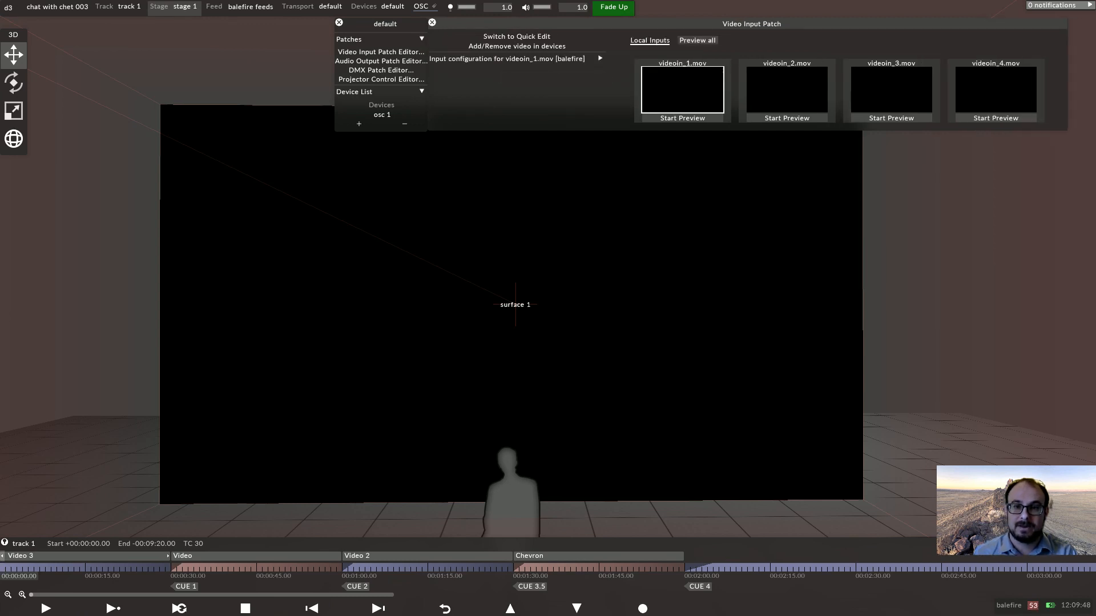
pyautogui.click(599, 58)
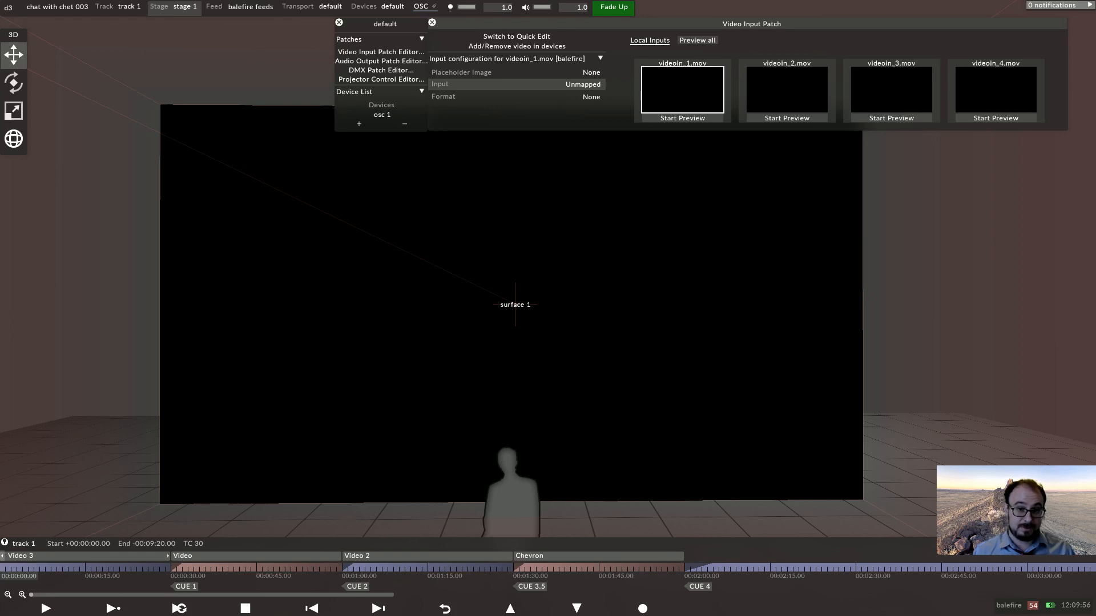
pyautogui.click(583, 84)
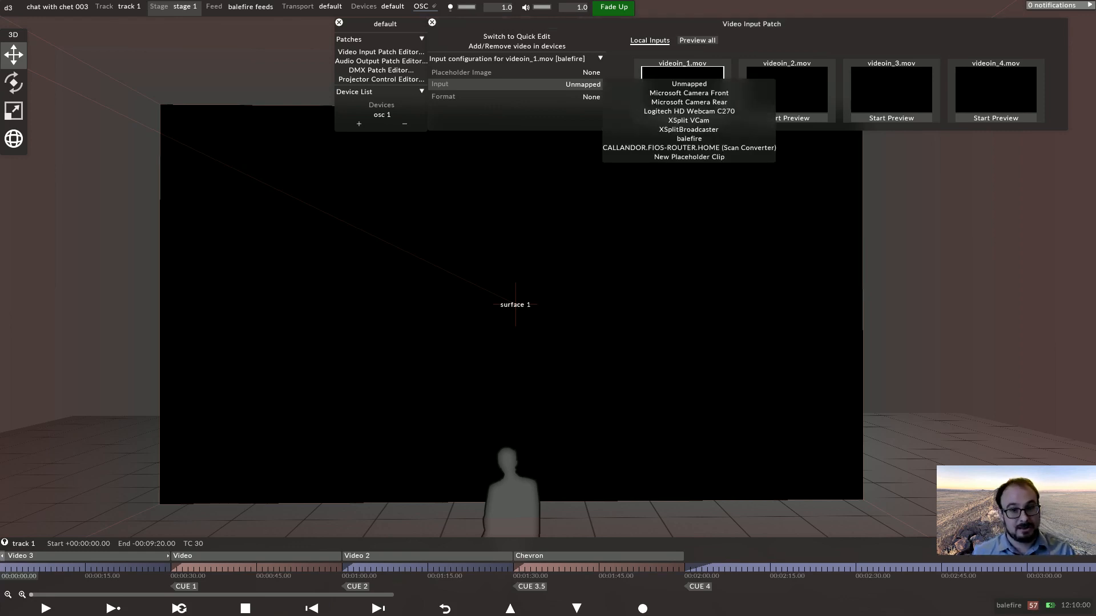
pyautogui.click(689, 147)
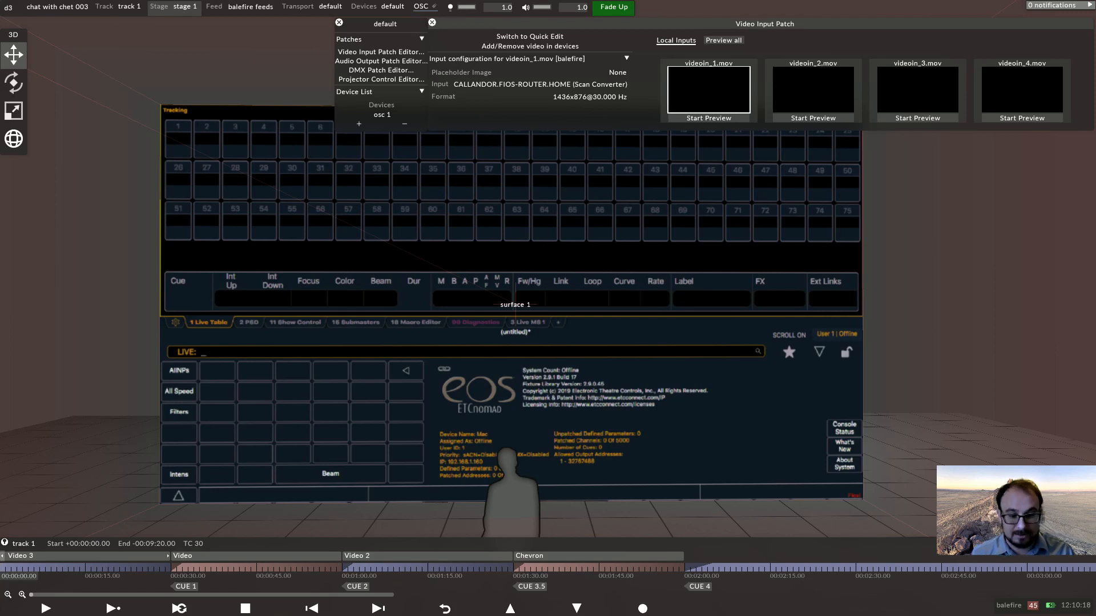
# Zoom in on the surface to examine the incoming live console feed.
pyautogui.scroll(1, 548, 308)
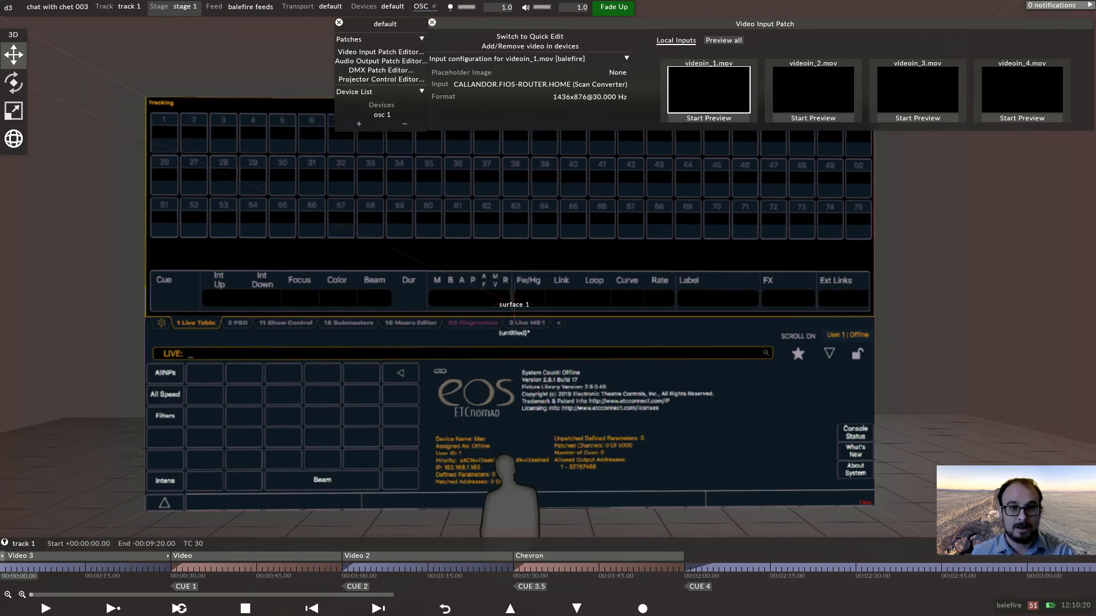
pyautogui.press('Escape')
pyautogui.scroll(2, 548, 308)
pyautogui.moveTo(548, 308); pyautogui.dragTo(543, 283, button='middle')
pyautogui.scroll(2, 548, 309)
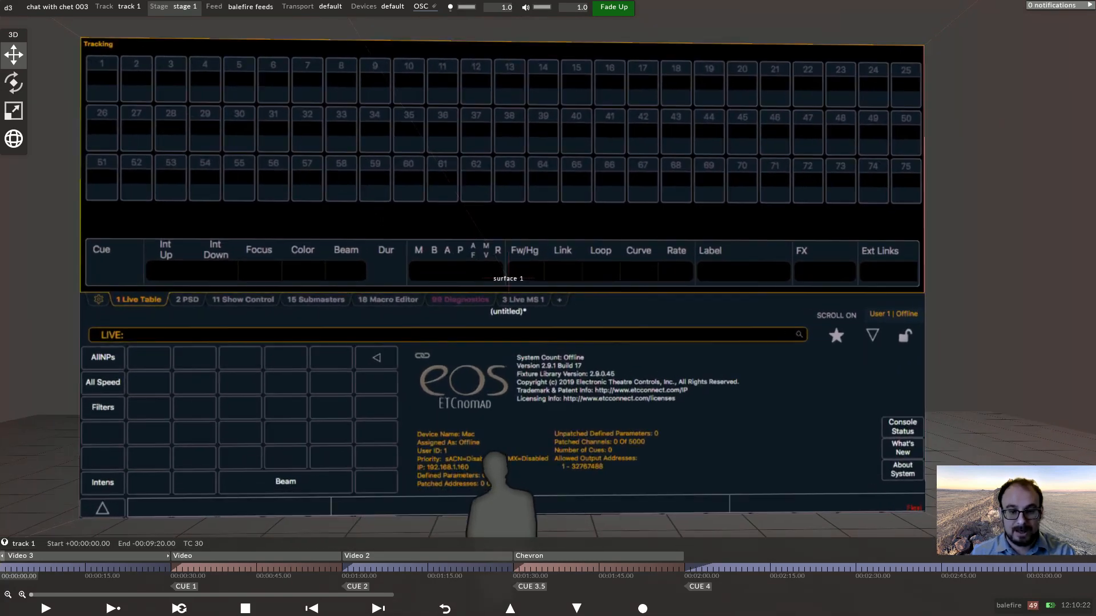
# Move the person figure out of the scene by setting its X offset to about 46.1.
pyautogui.scroll(-1, 548, 308)
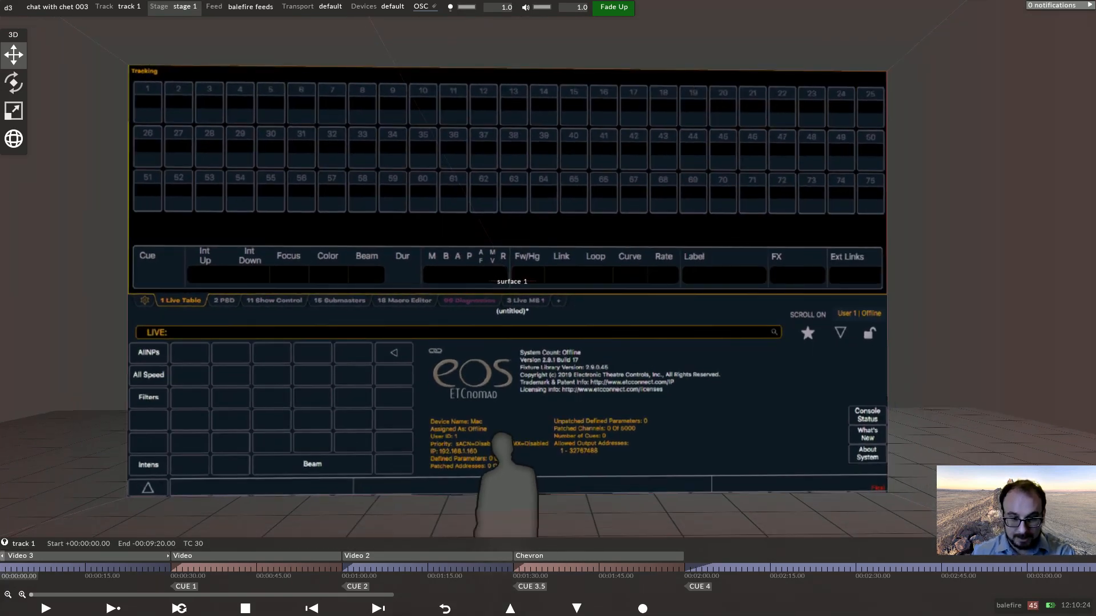
pyautogui.moveTo(548, 308); pyautogui.dragTo(642, 291)
pyautogui.scroll(-2, 548, 308)
pyautogui.scroll(-2, 548, 308)
pyautogui.rightClick(526, 425)
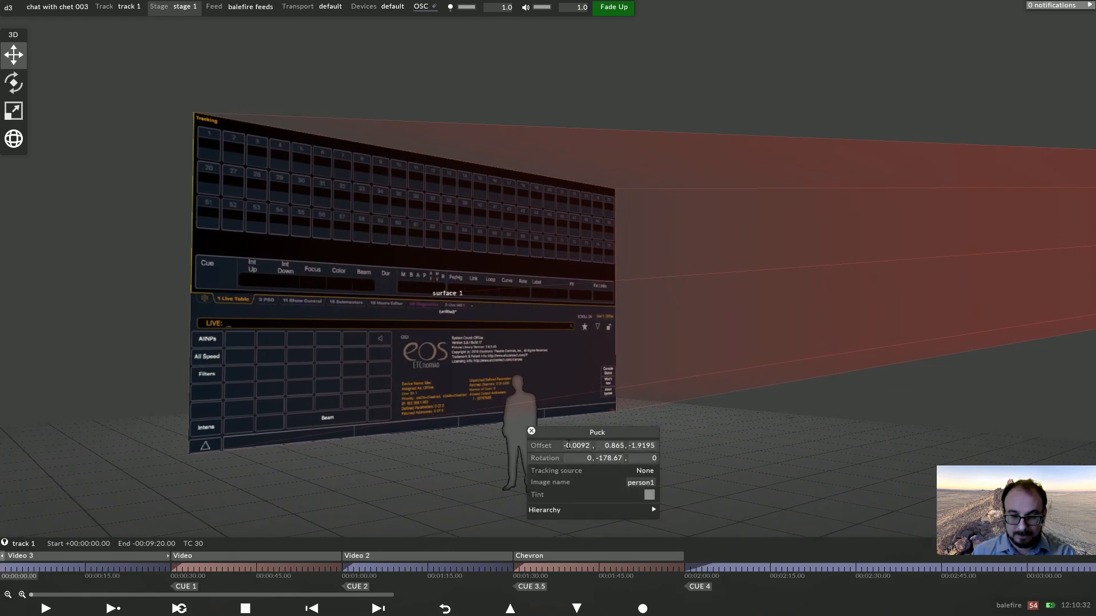
pyautogui.click(568, 446)
pyautogui.scroll(10, 568, 447)
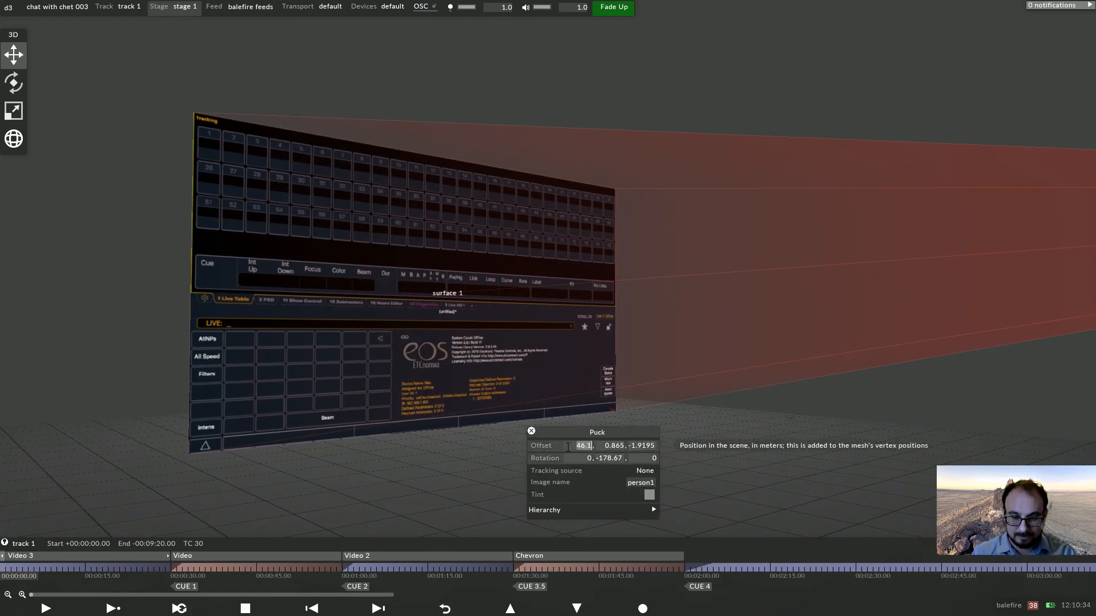
pyautogui.click(531, 432)
# Hide the projectors in the visualiser's appearance settings.
pyautogui.moveTo(532, 431); pyautogui.dragTo(463, 405)
pyautogui.scroll(5, 463, 405)
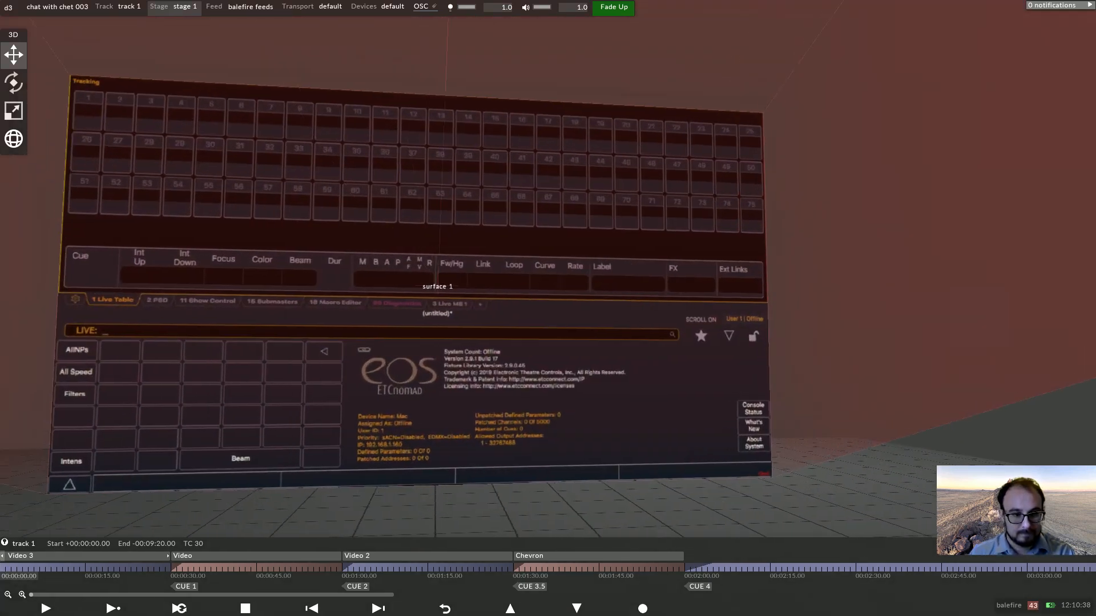
pyautogui.moveTo(464, 405); pyautogui.dragTo(488, 428, button='middle')
pyautogui.moveTo(487, 427); pyautogui.dragTo(457, 426)
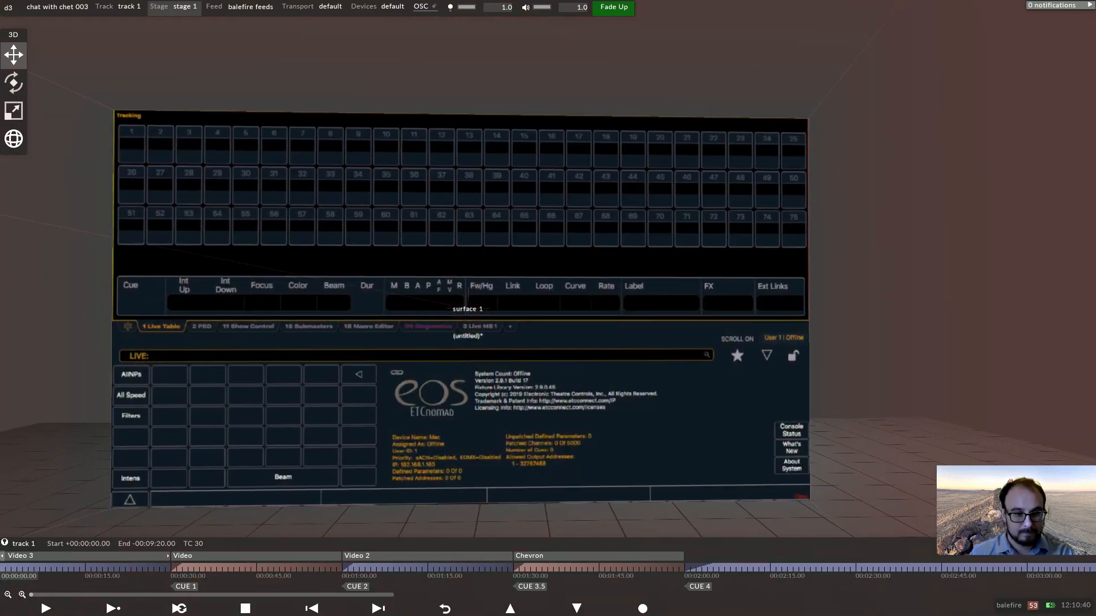
pyautogui.moveTo(456, 426); pyautogui.dragTo(468, 429, button='middle')
pyautogui.rightClick(876, 261)
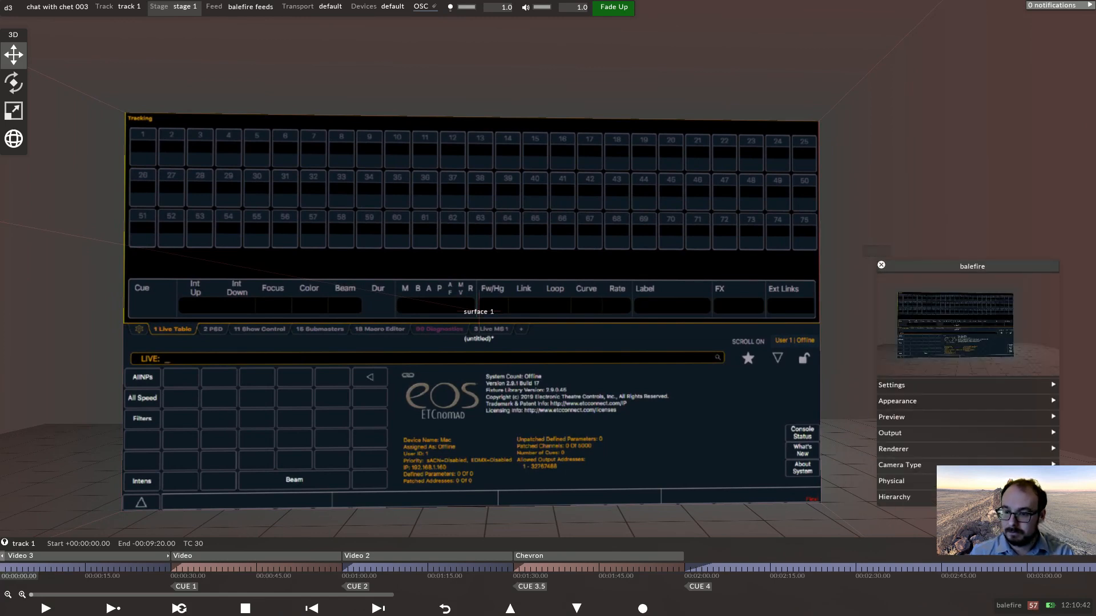
pyautogui.click(898, 402)
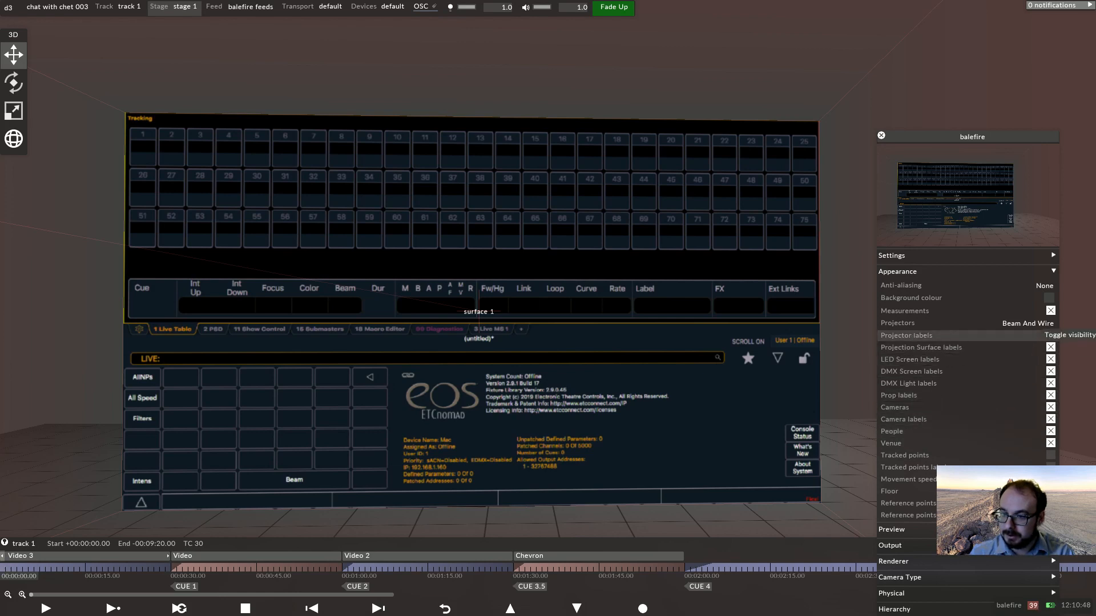
pyautogui.click(1027, 323)
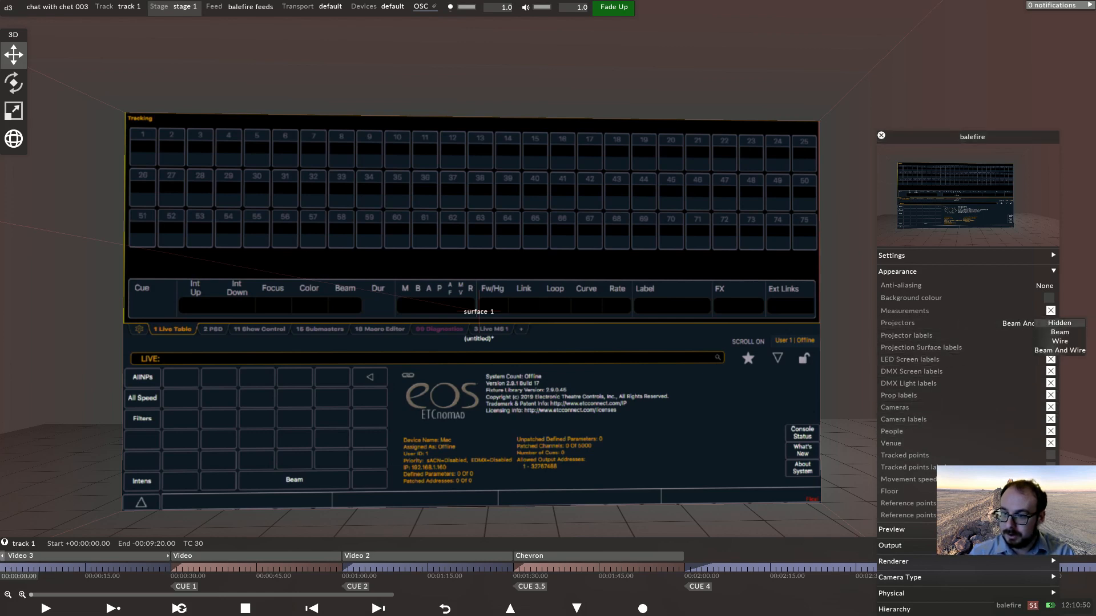
pyautogui.click(1059, 323)
pyautogui.click(881, 135)
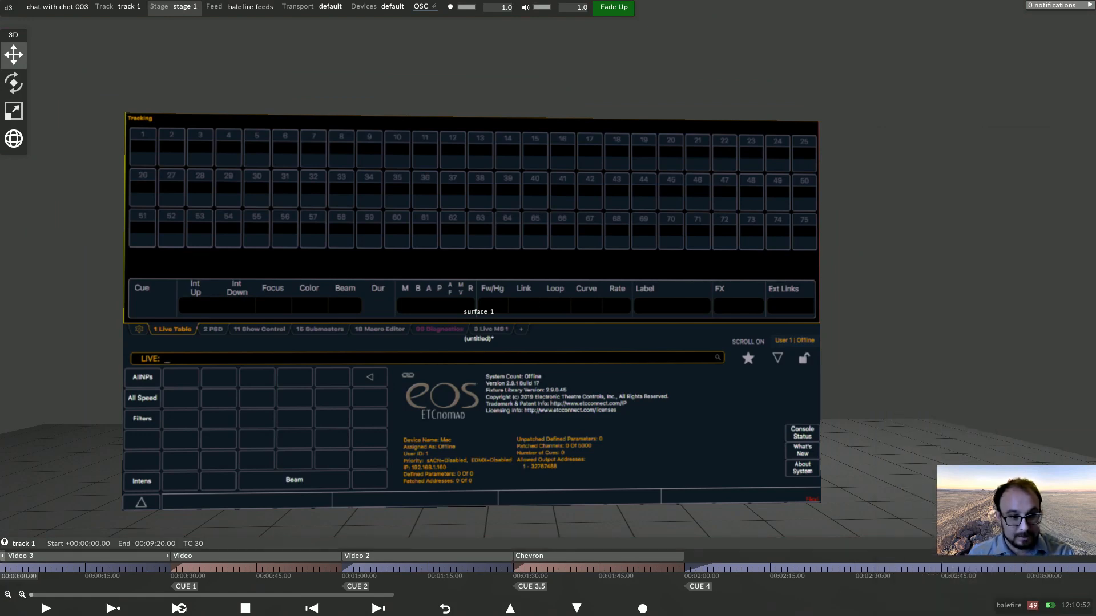
# Open the osc 1 device's Send settings to check its IP address, port and network info.
pyautogui.scroll(2, 472, 311)
pyautogui.moveTo(472, 314); pyautogui.dragTo(456, 307)
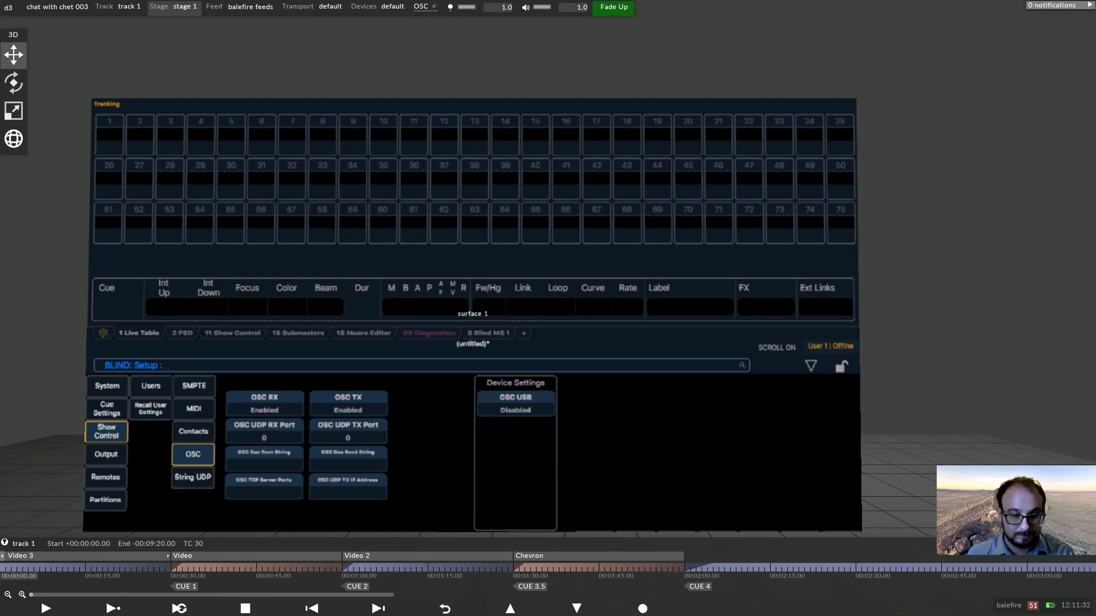
pyautogui.rightClick(384, 7)
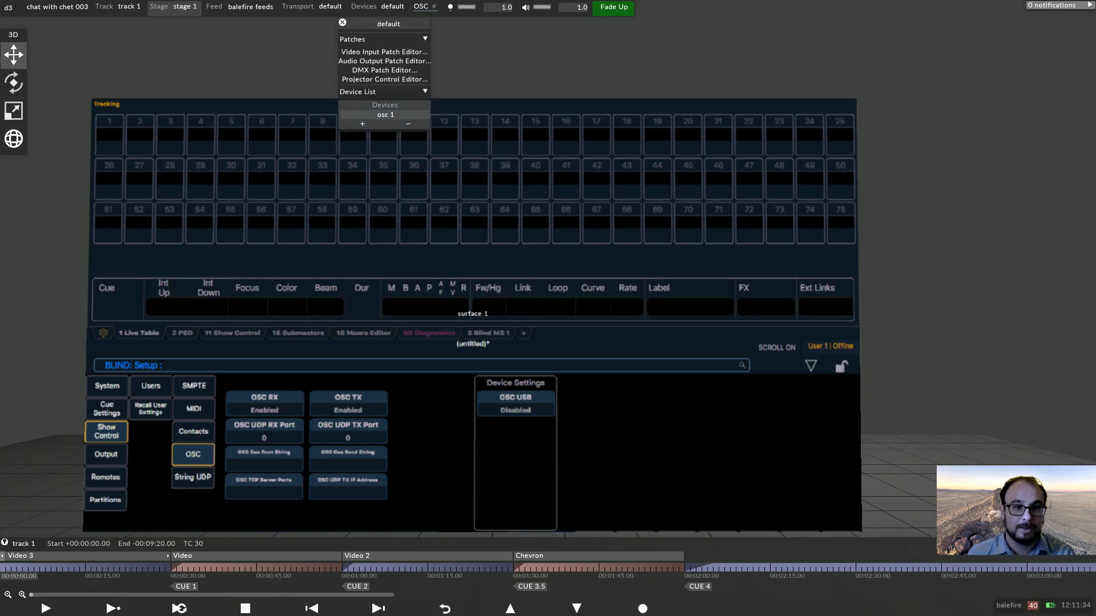
pyautogui.rightClick(385, 115)
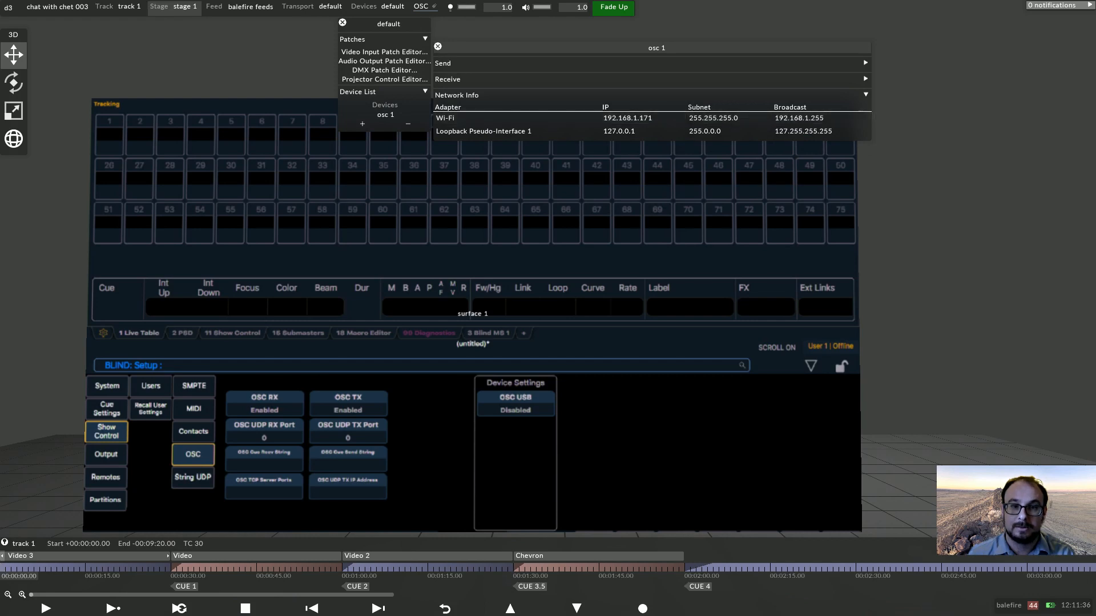
pyautogui.click(845, 63)
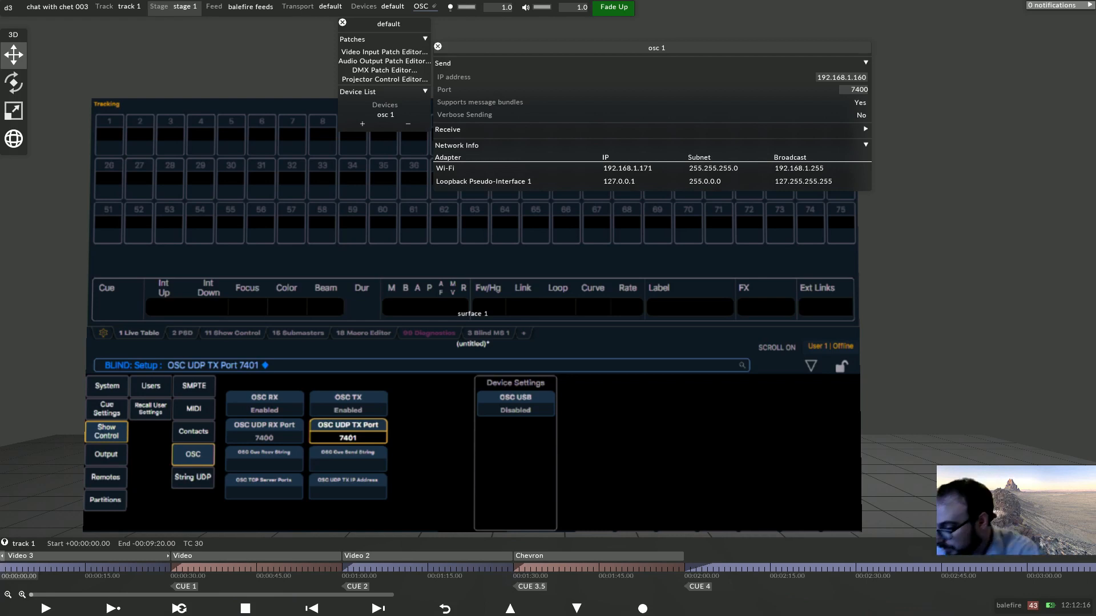
# Set the console's OSC UDP TX IP address to 192.1688.1.171.
pyautogui.click(347, 487)
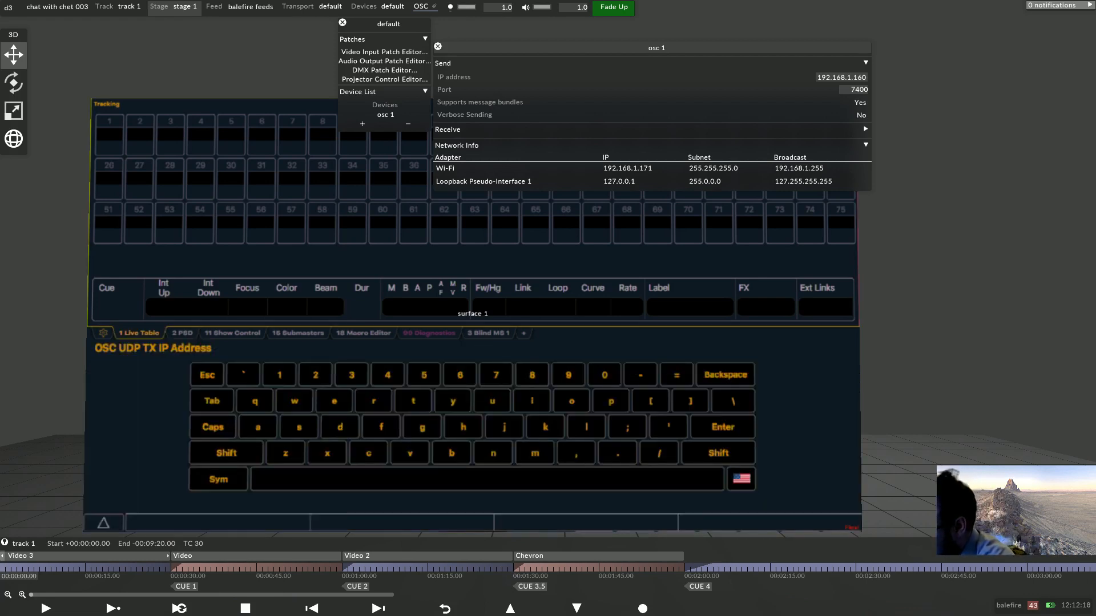
pyautogui.write('192.16')
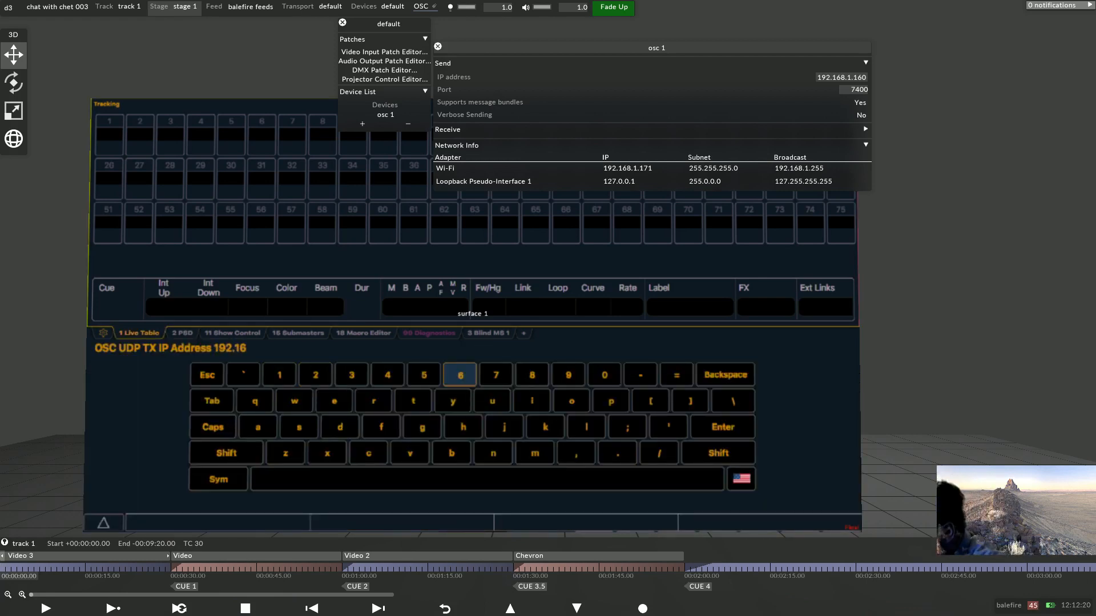
pyautogui.write('88')
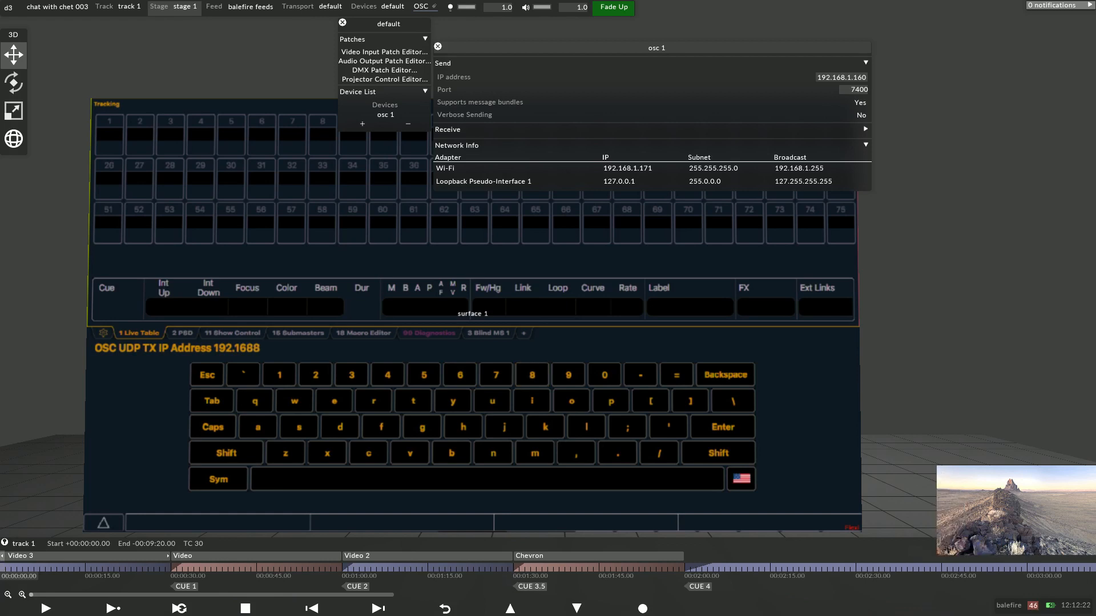
pyautogui.write('.1.171')
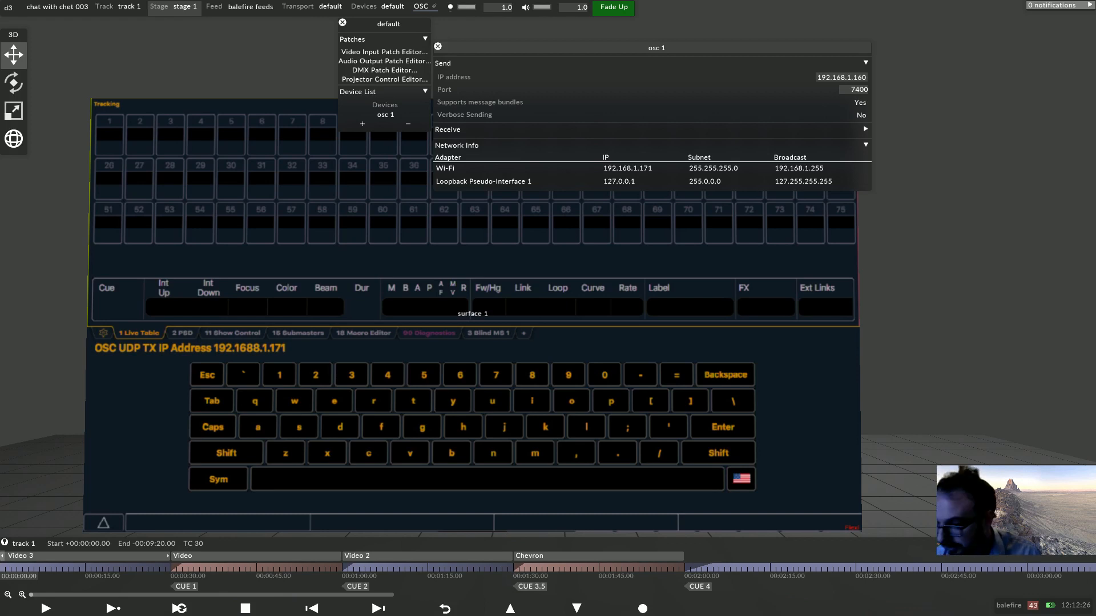
pyautogui.press('Return')
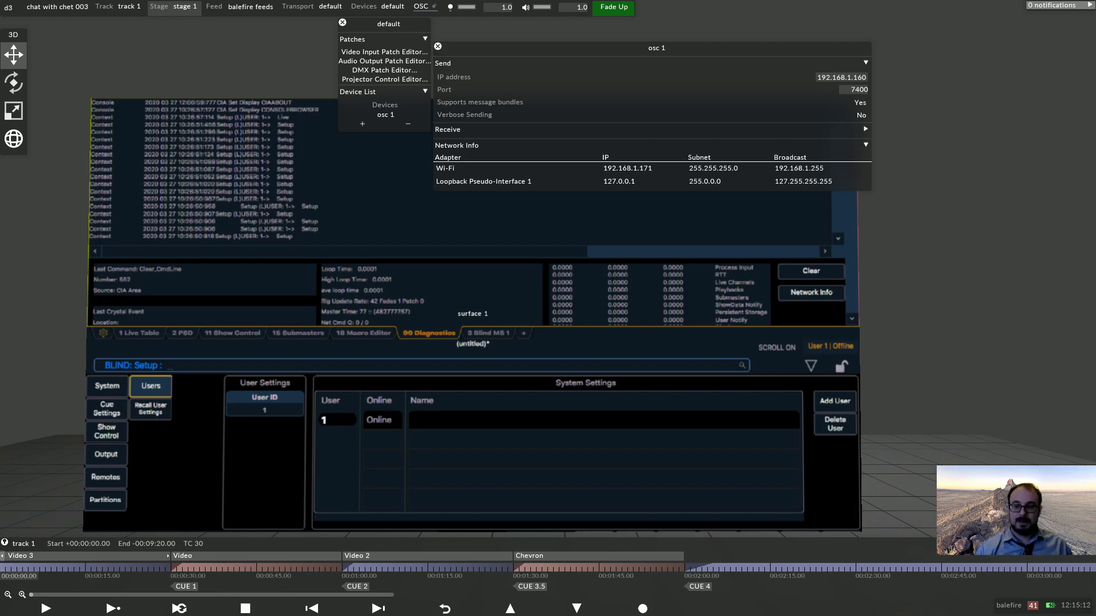
# Add a remote event transport named eos_osc of type EventTransportOSC.
pyautogui.click(313, 7)
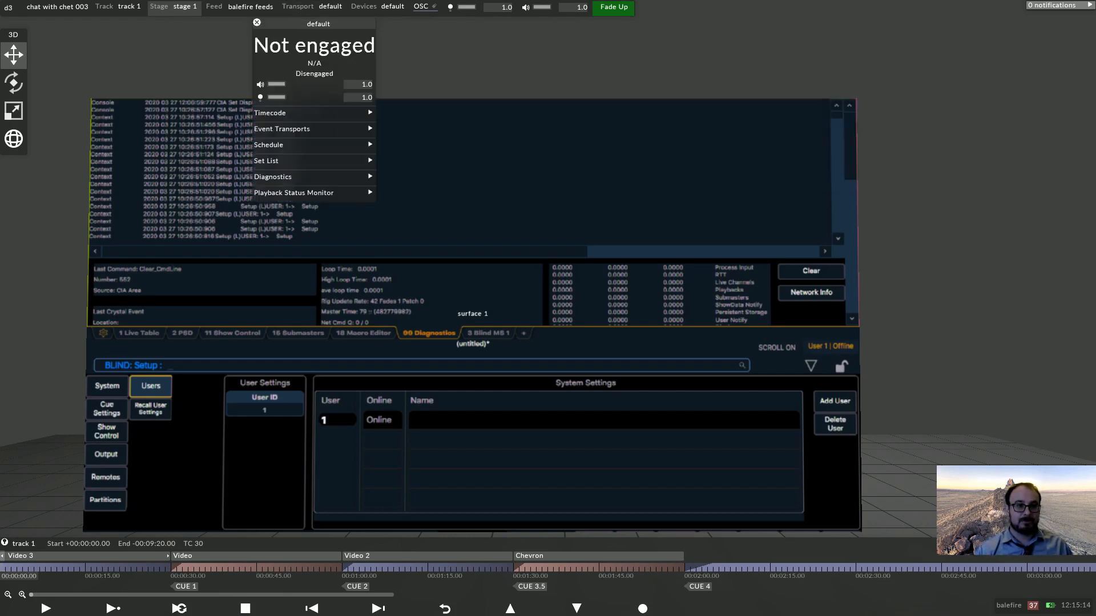
pyautogui.moveTo(318, 23); pyautogui.dragTo(404, 83)
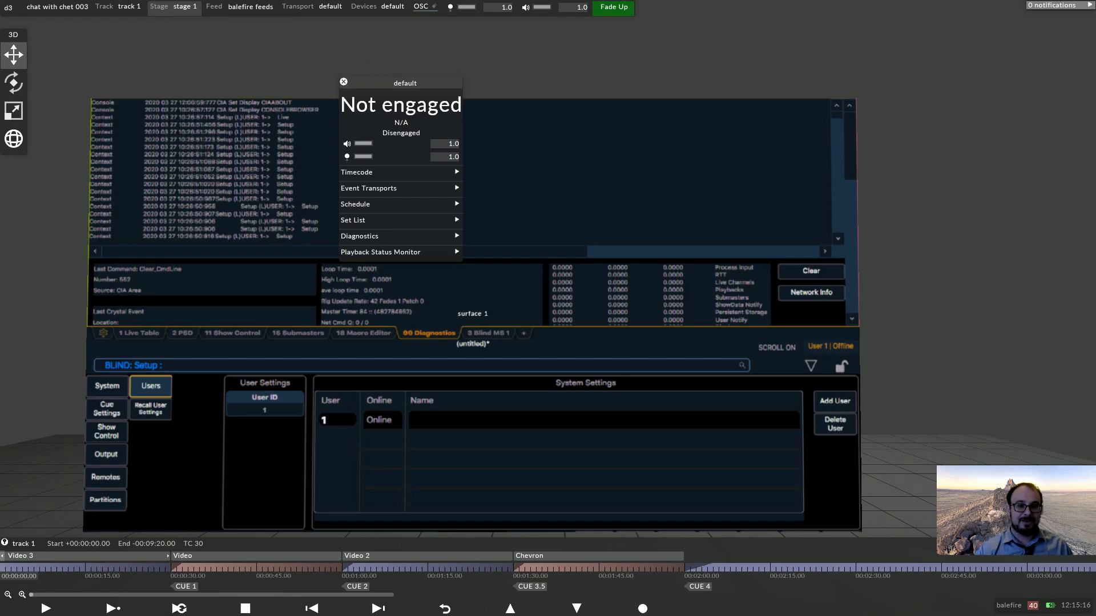
pyautogui.click(388, 188)
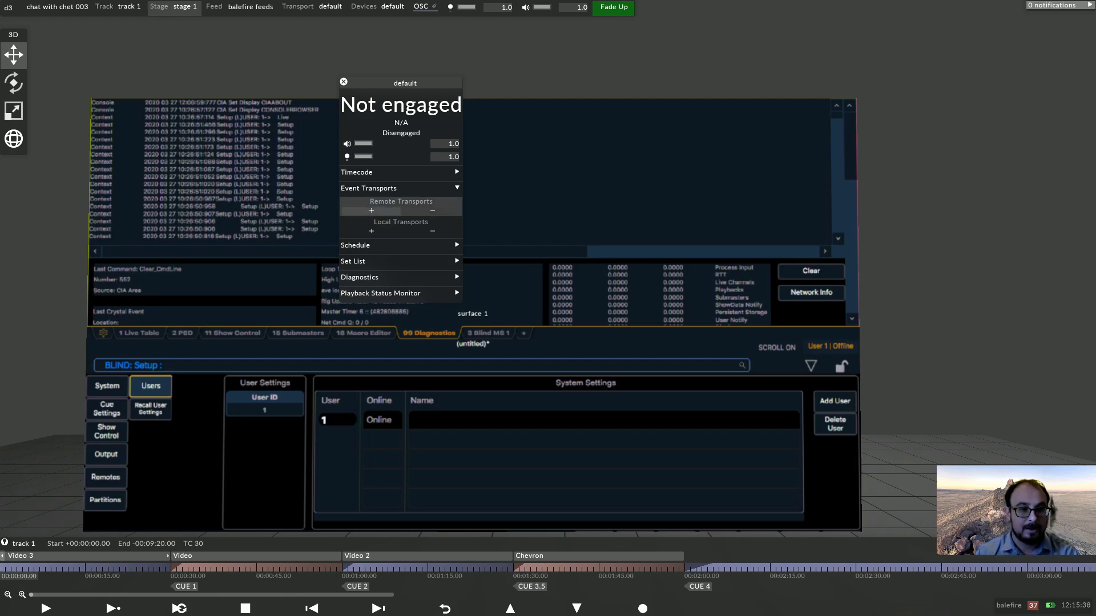
pyautogui.click(372, 211)
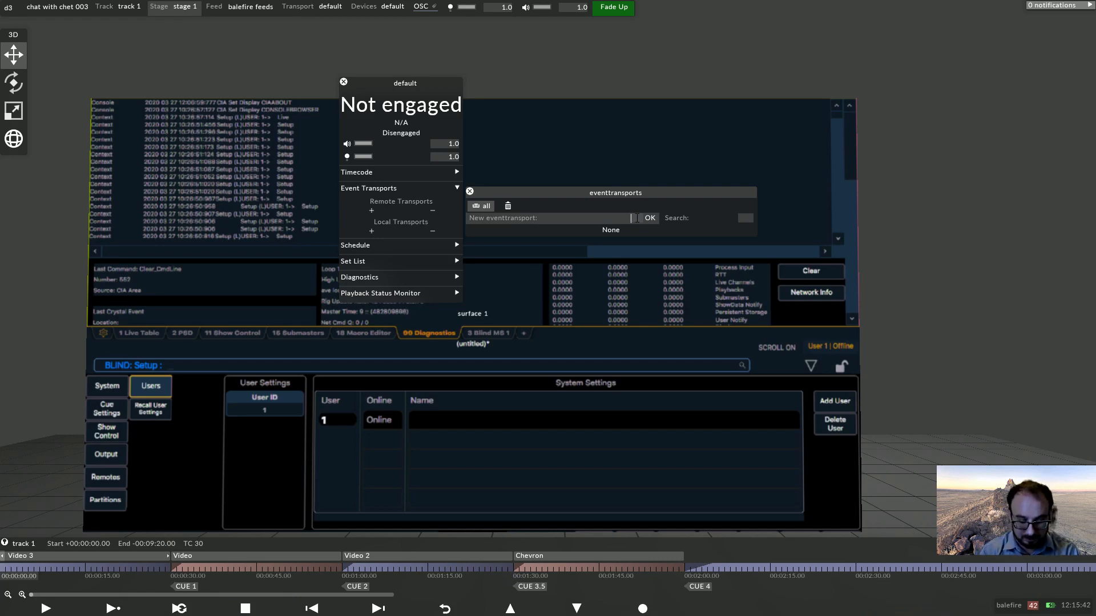
pyautogui.write('eos_')
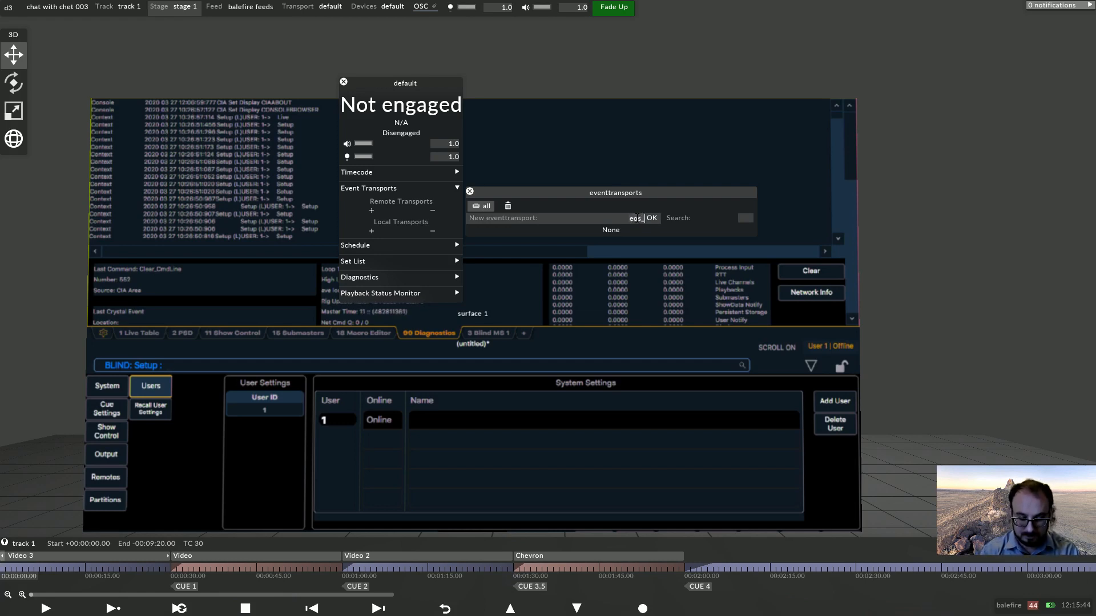
pyautogui.write('osc')
pyautogui.press('Return')
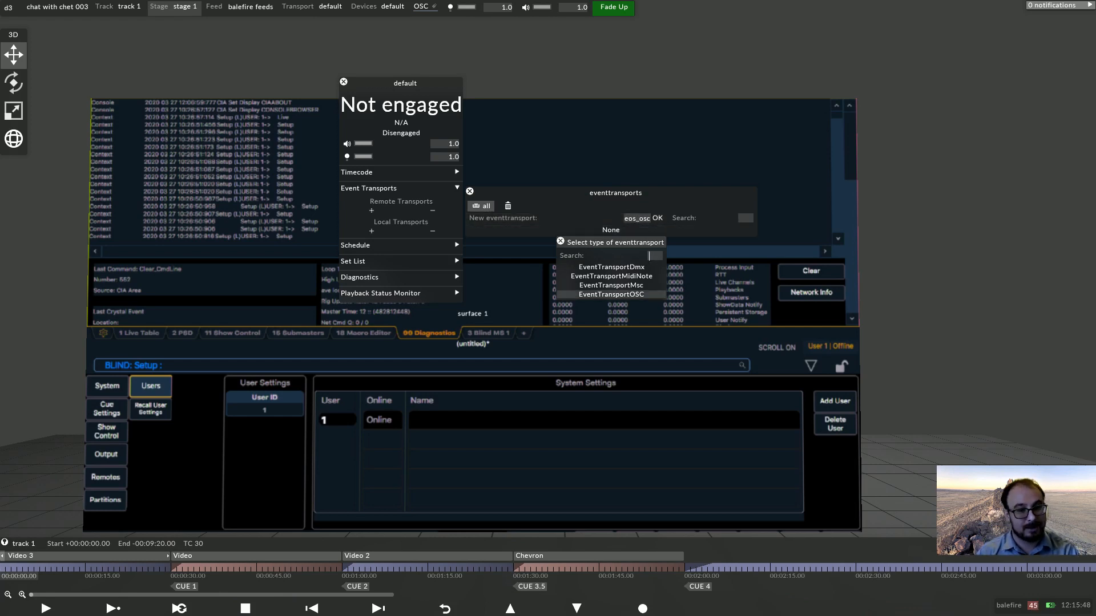
pyautogui.click(611, 294)
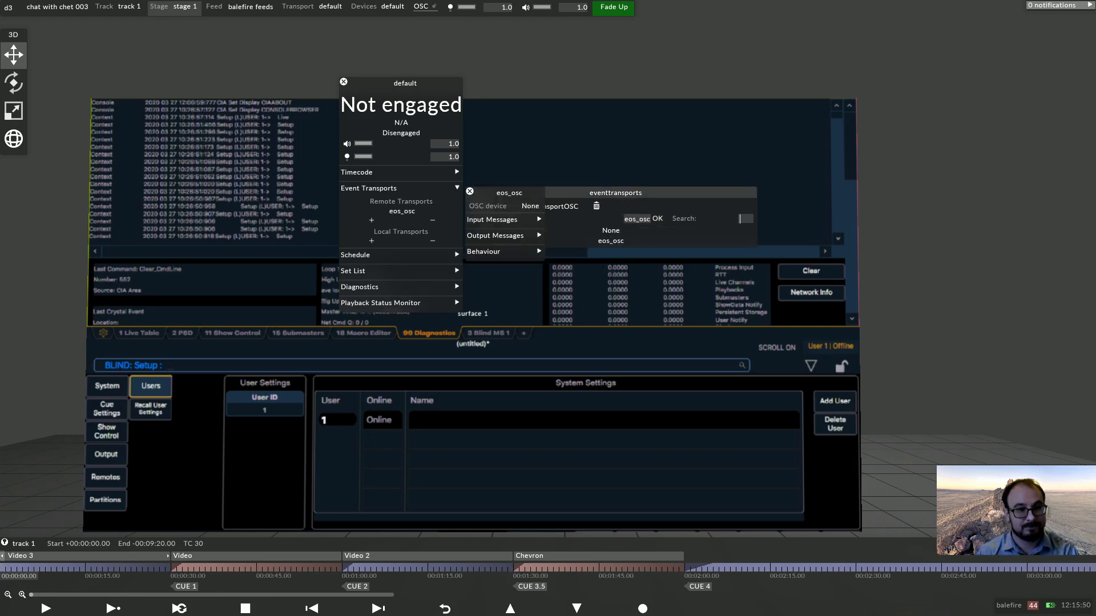
# Set the eos_osc transport's OSC device to osc 1.
pyautogui.moveTo(510, 193); pyautogui.dragTo(510, 69)
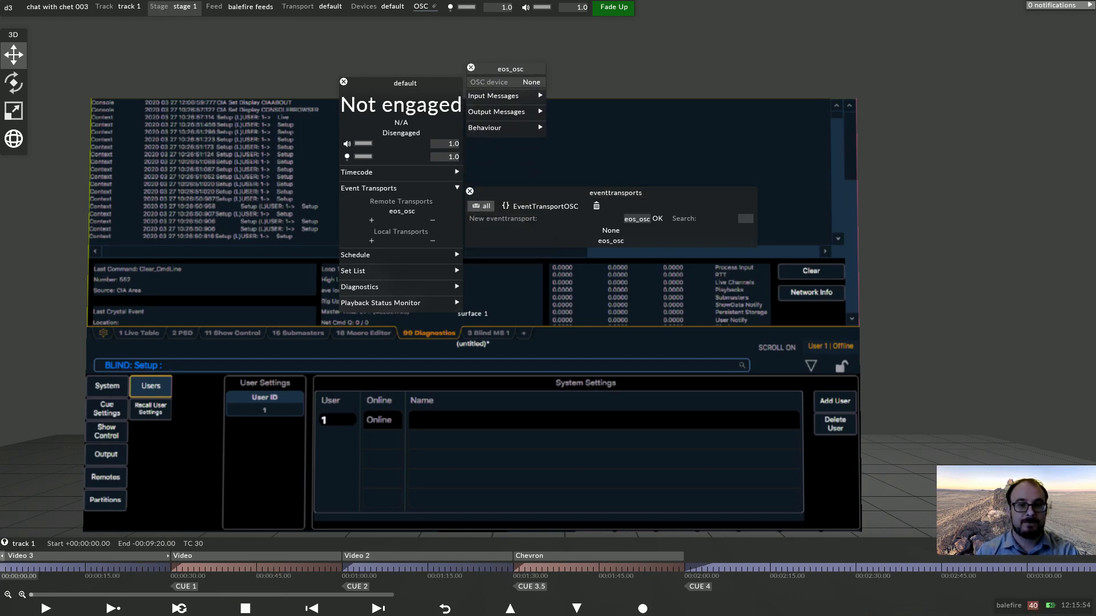
pyautogui.click(531, 82)
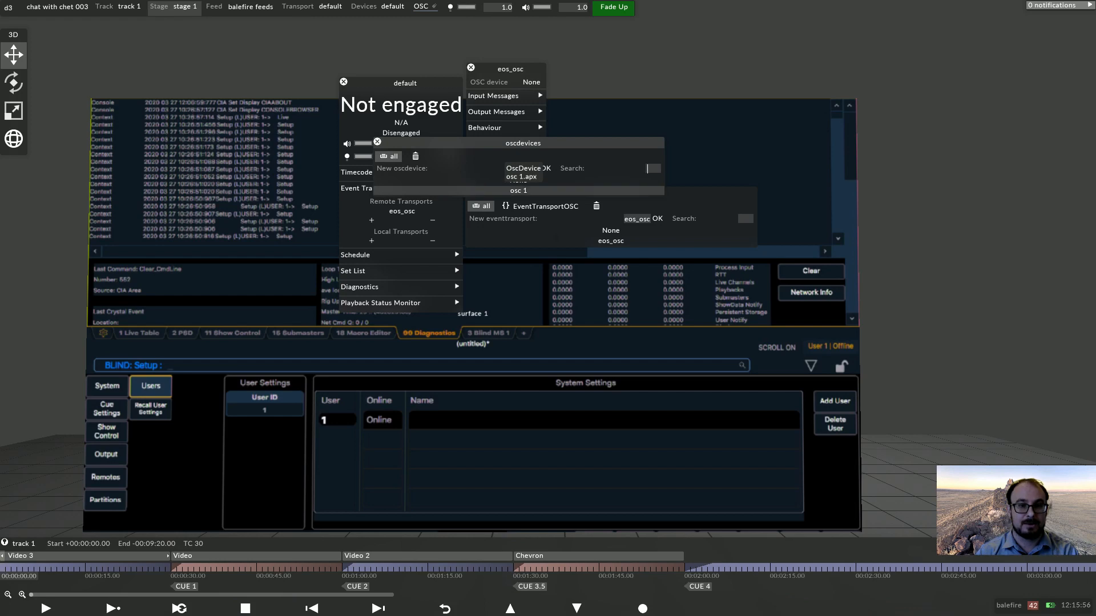
pyautogui.click(519, 190)
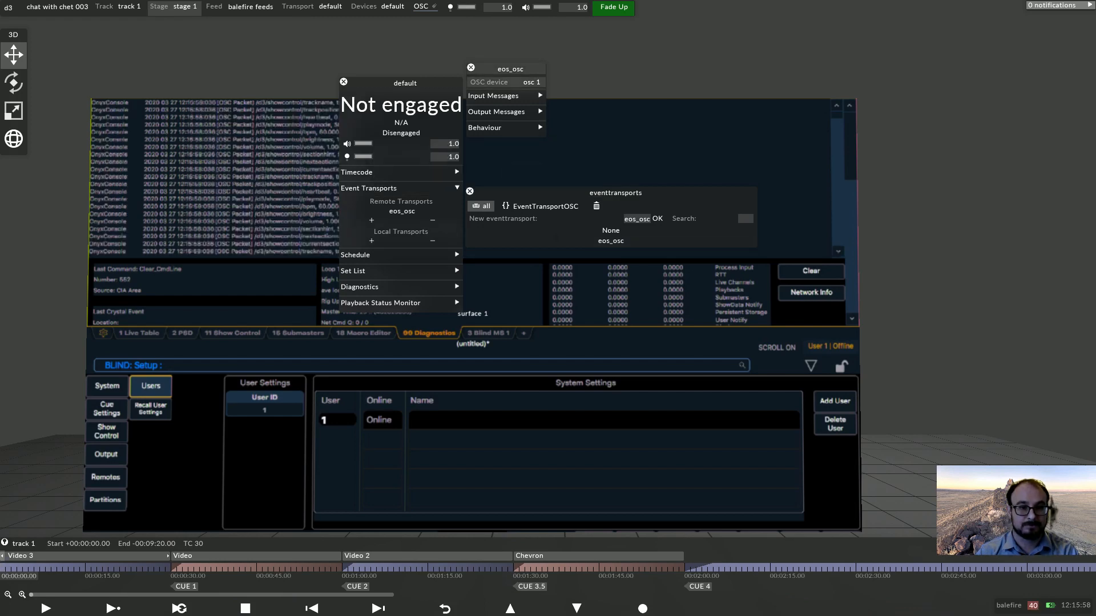
pyautogui.moveTo(511, 70); pyautogui.dragTo(596, 65)
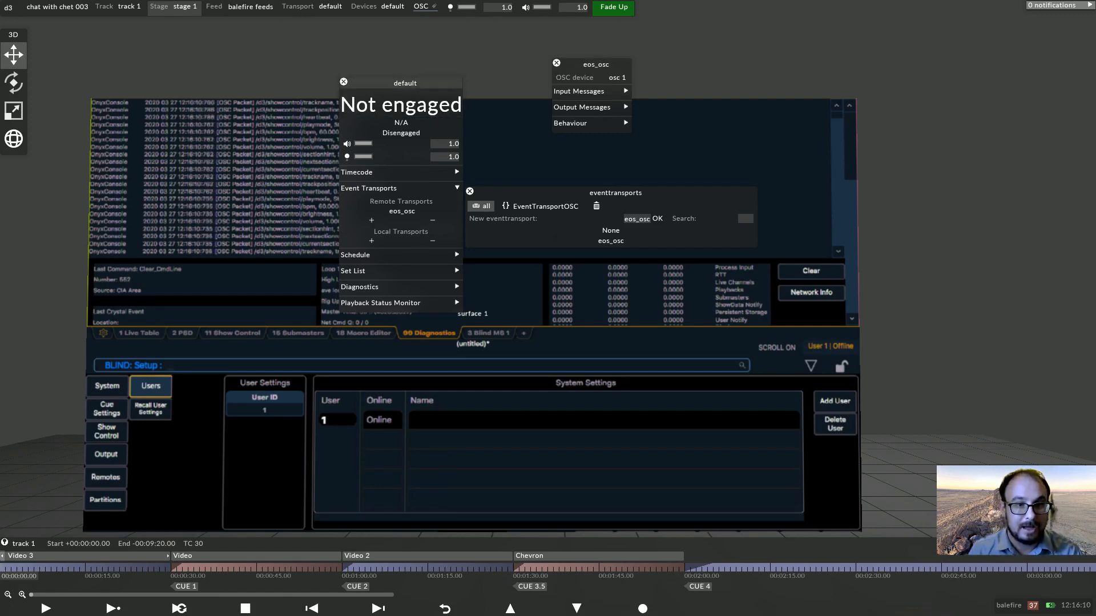
pyautogui.press('Escape')
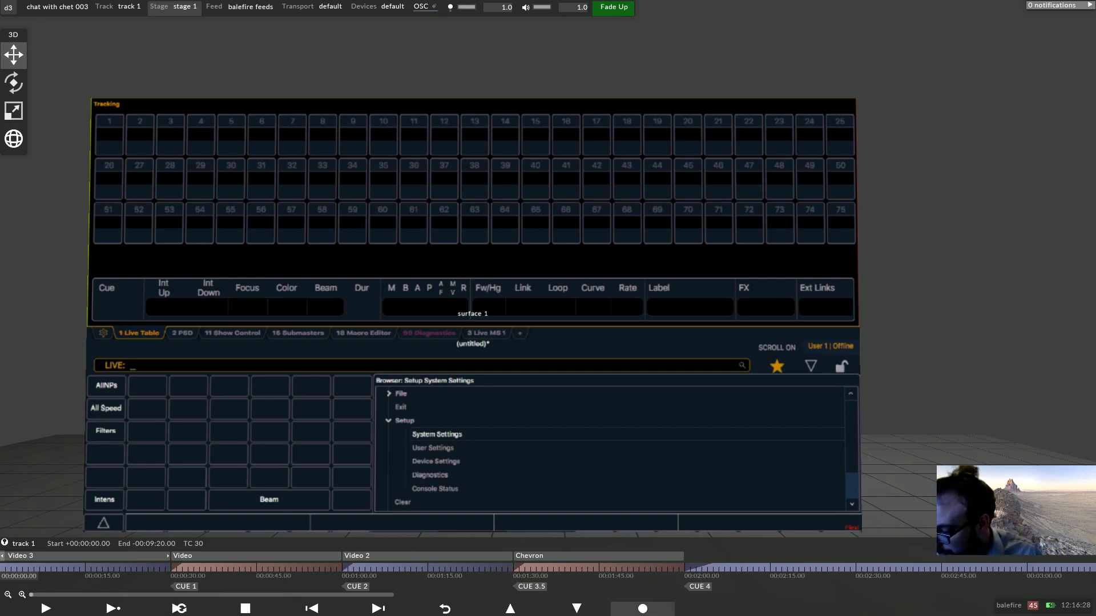
# Record cues 1, 2, 3.5 and 4 on the console.
pyautogui.write('rd')
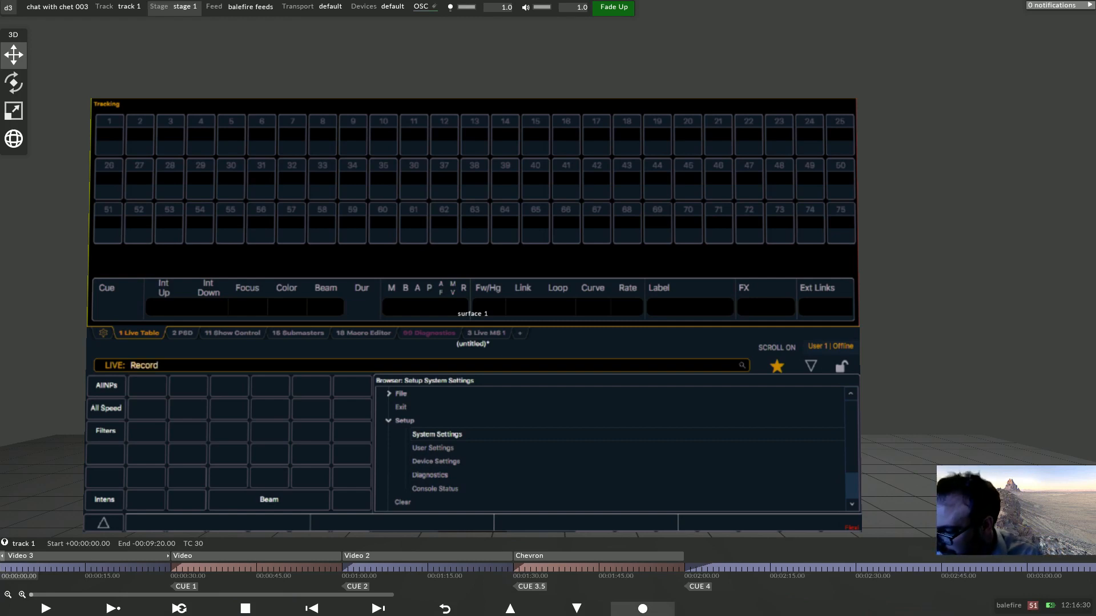
pyautogui.write('1')
pyautogui.press('Return')
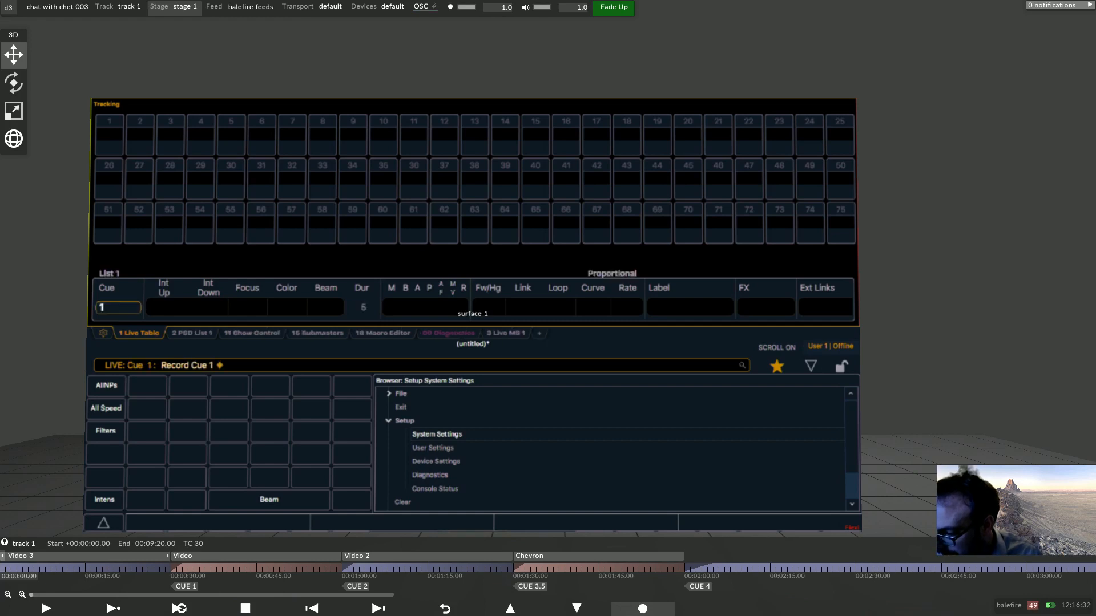
pyautogui.write('r')
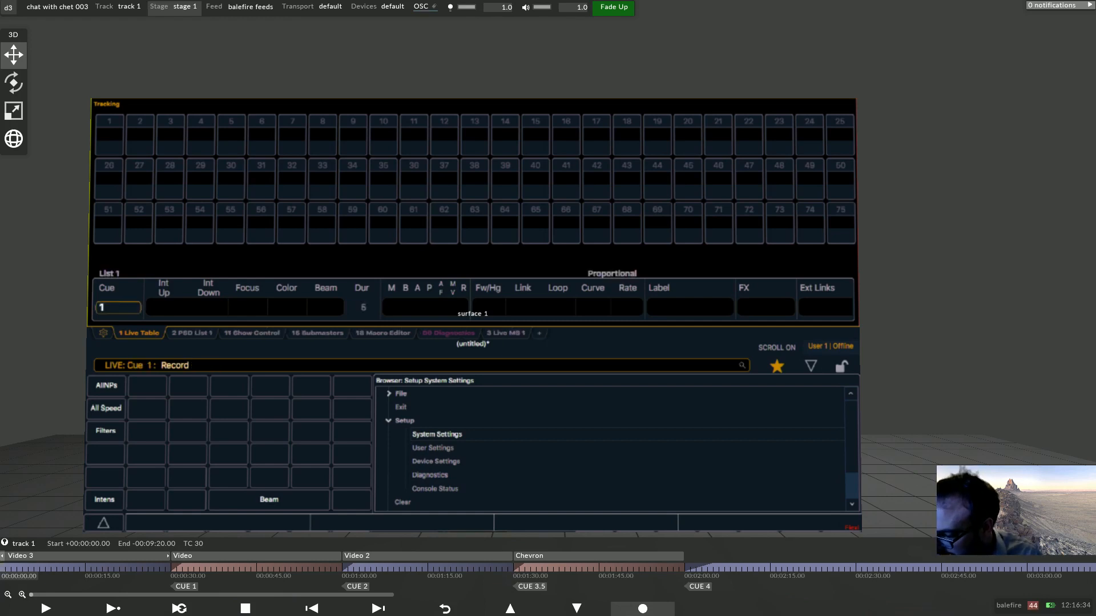
pyautogui.write('2')
pyautogui.press('Return')
pyautogui.press('r')
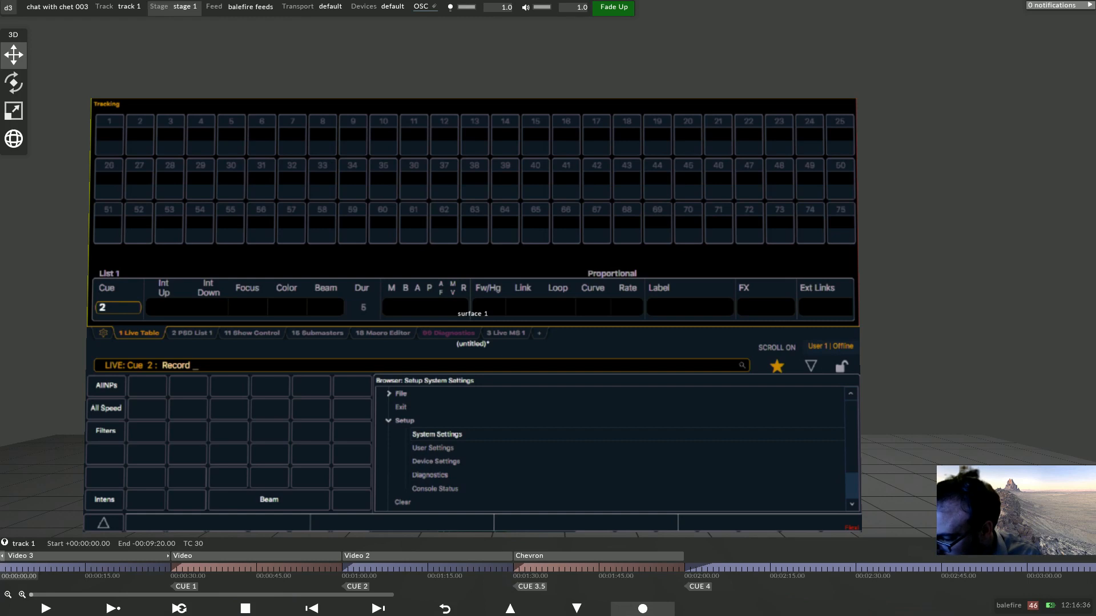
pyautogui.write('3.')
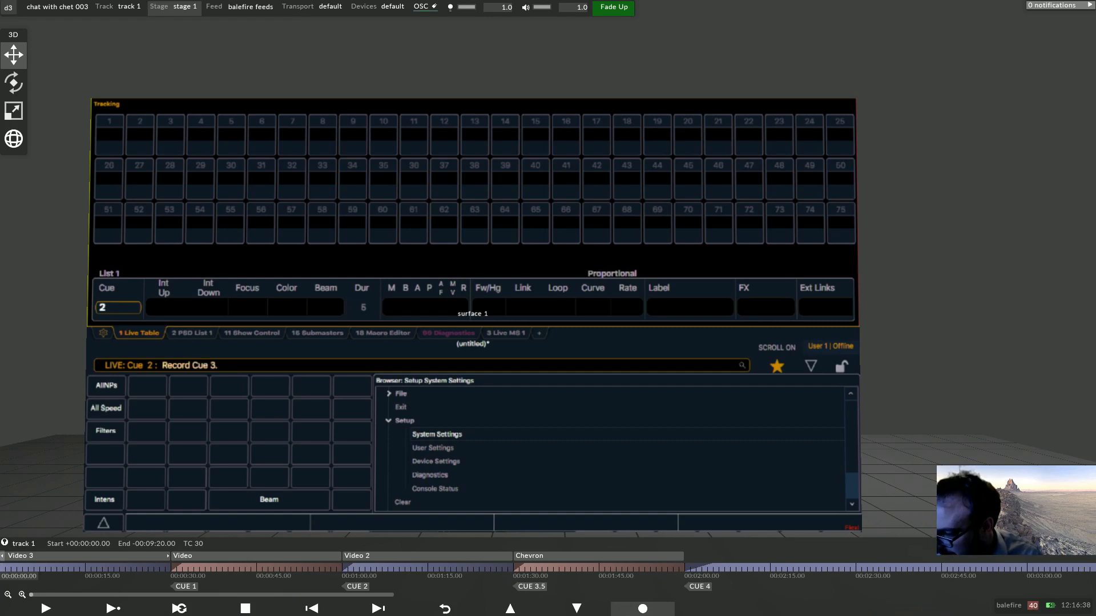
pyautogui.write('5')
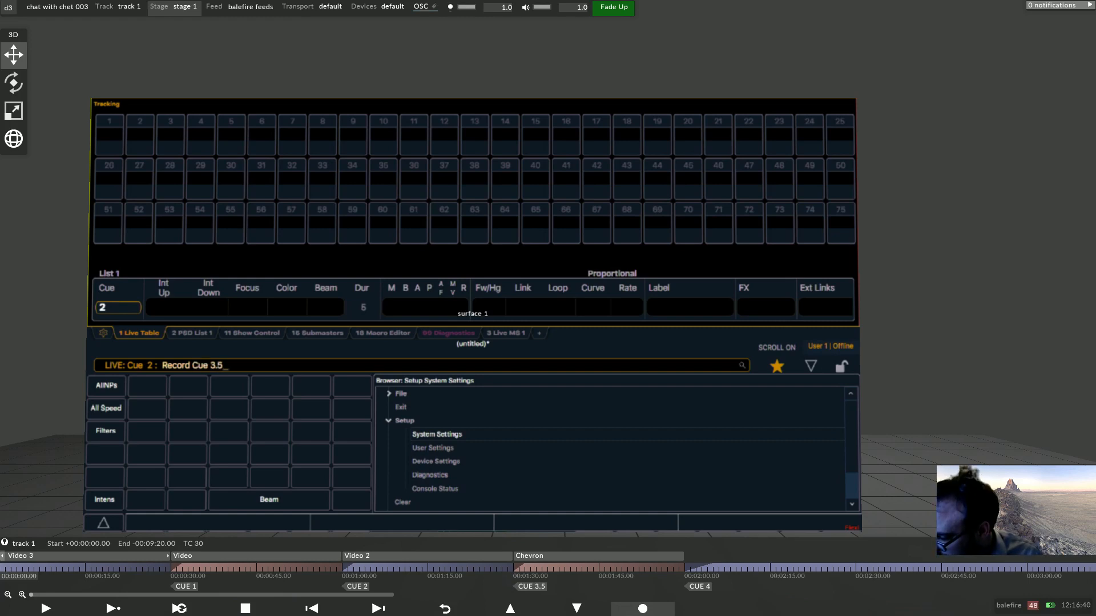
pyautogui.press('Return')
pyautogui.write('4')
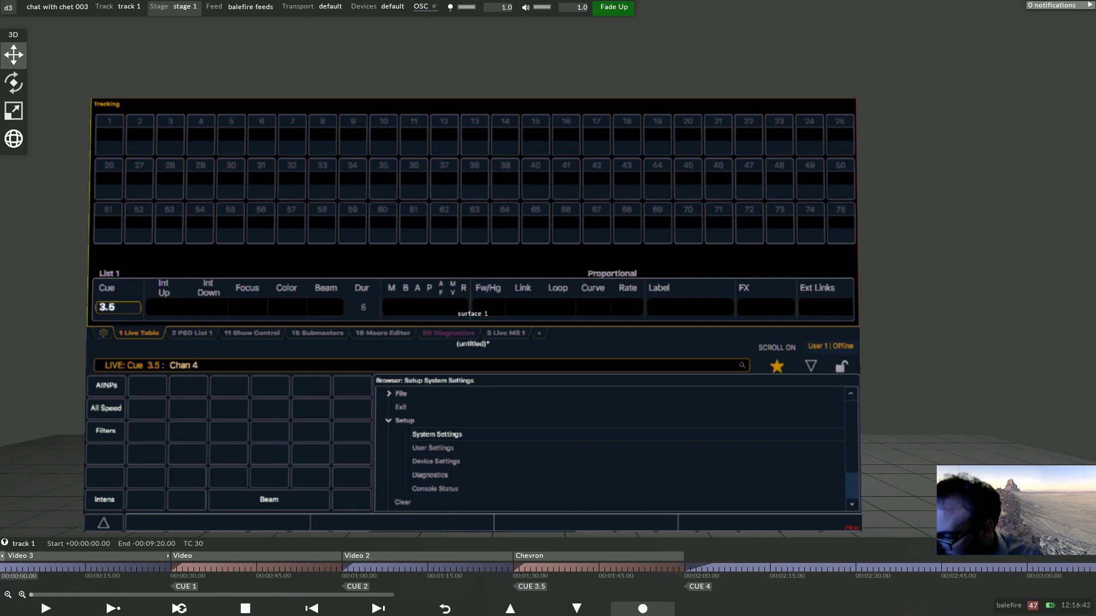
pyautogui.press('BackSpace')
pyautogui.write('r4')
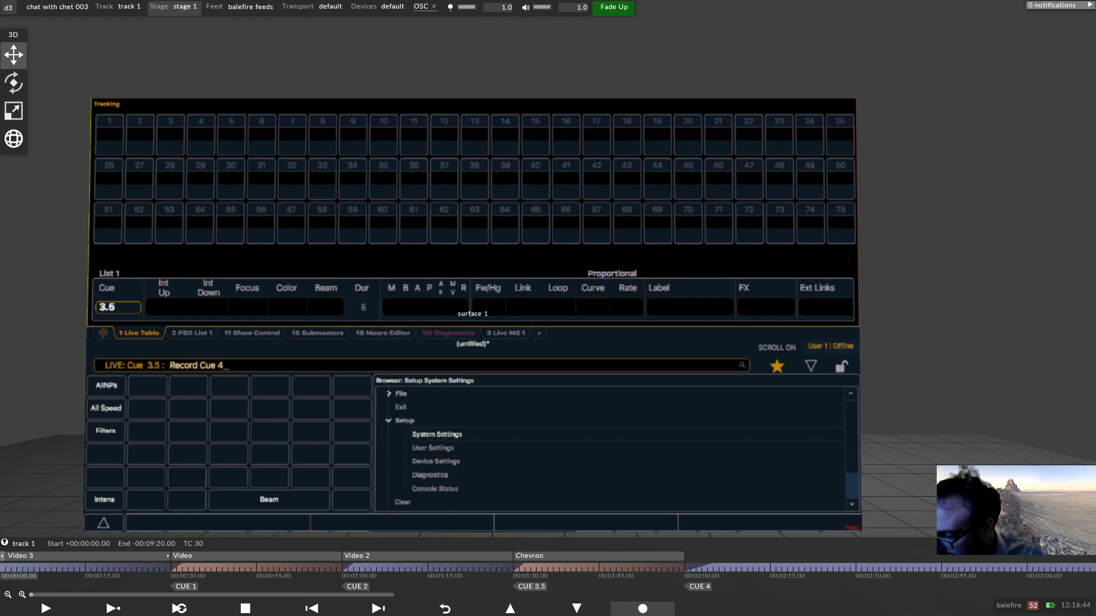
pyautogui.press('Return')
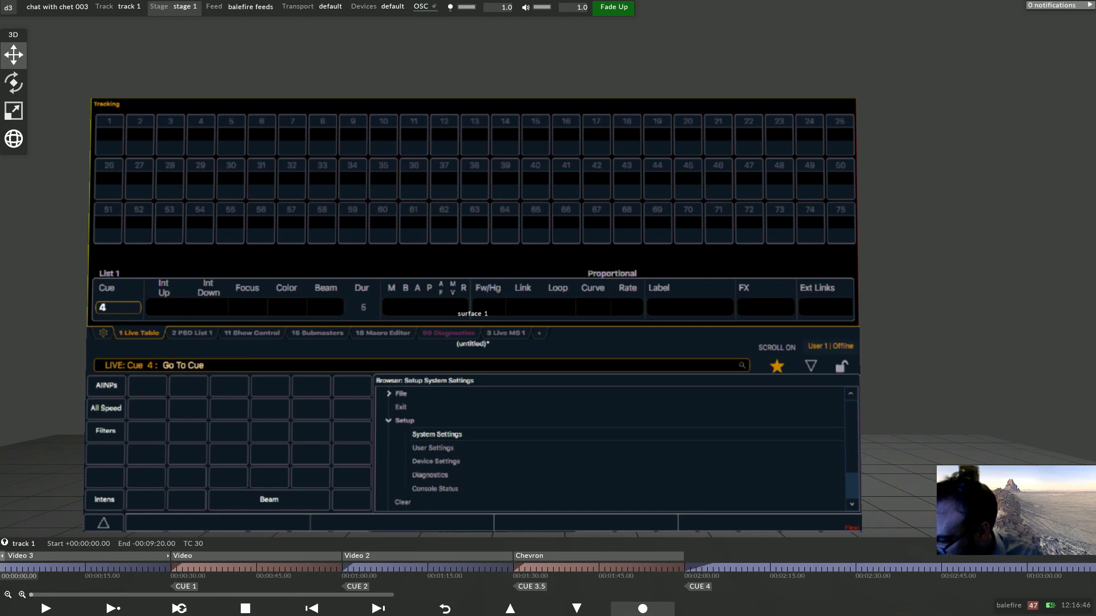
# Go to cue 1 on the console and review the recorded cue list.
pyautogui.press('Return')
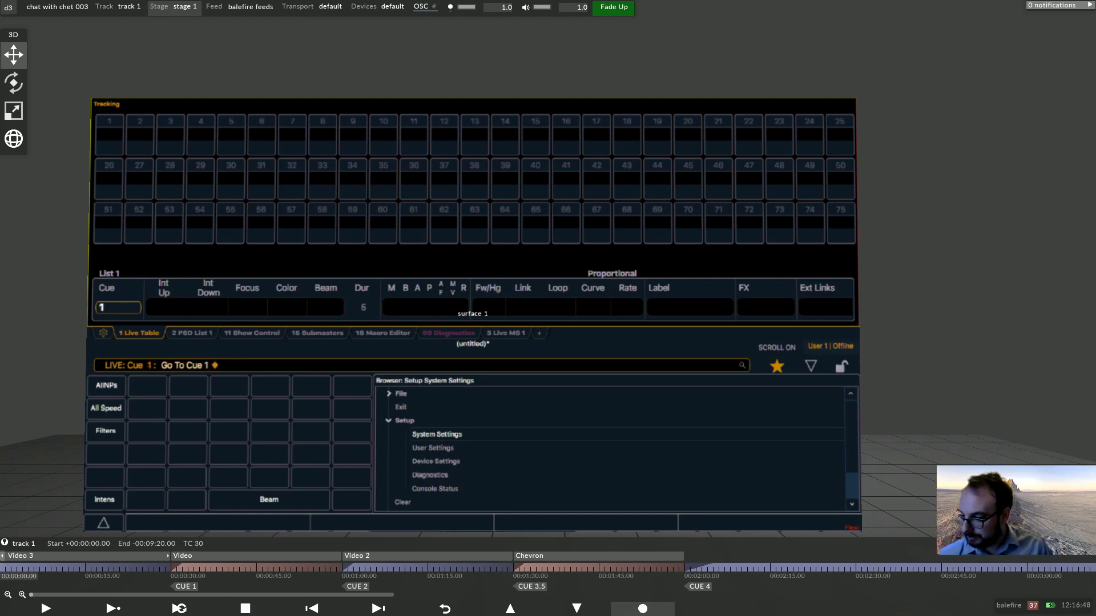
pyautogui.press('Tab')
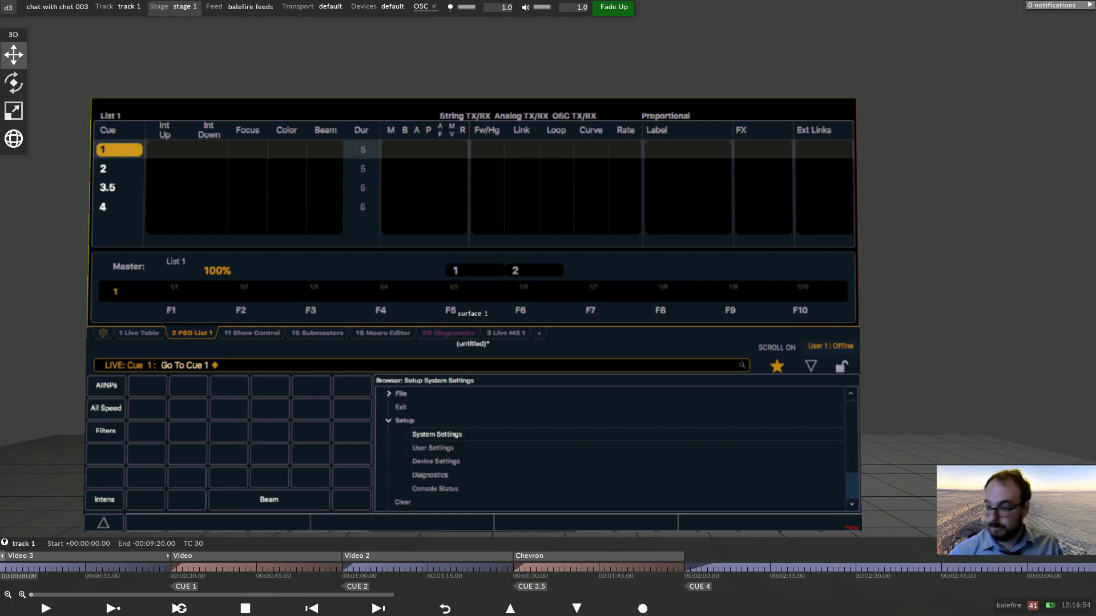
pyautogui.press('F1')
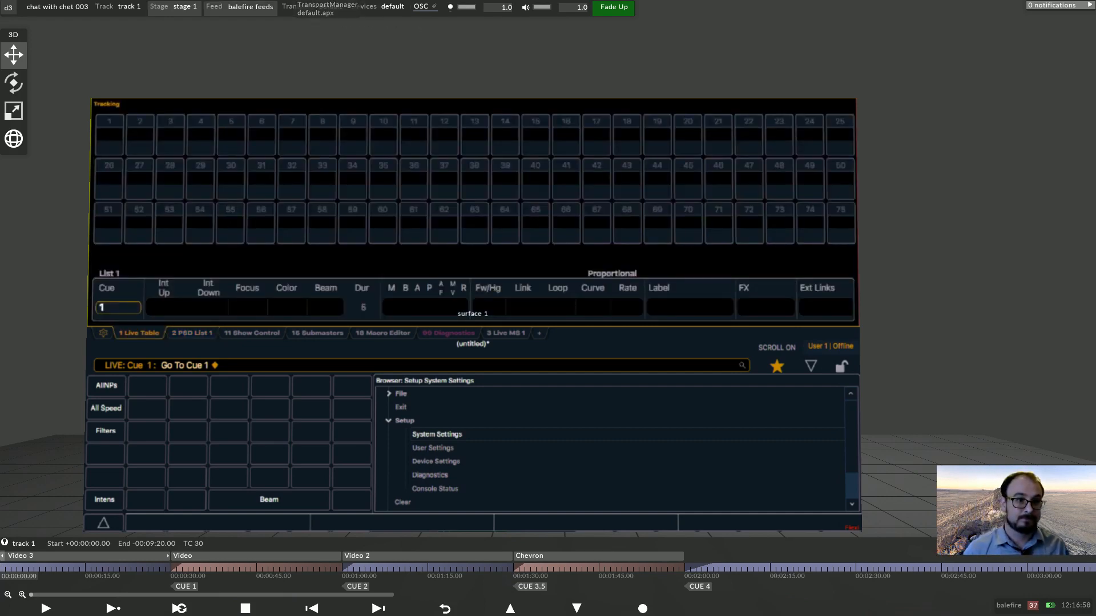
# Open the eos_osc transport from the default transport and examine its input message addresses, such as the cue address.
pyautogui.click(329, 6)
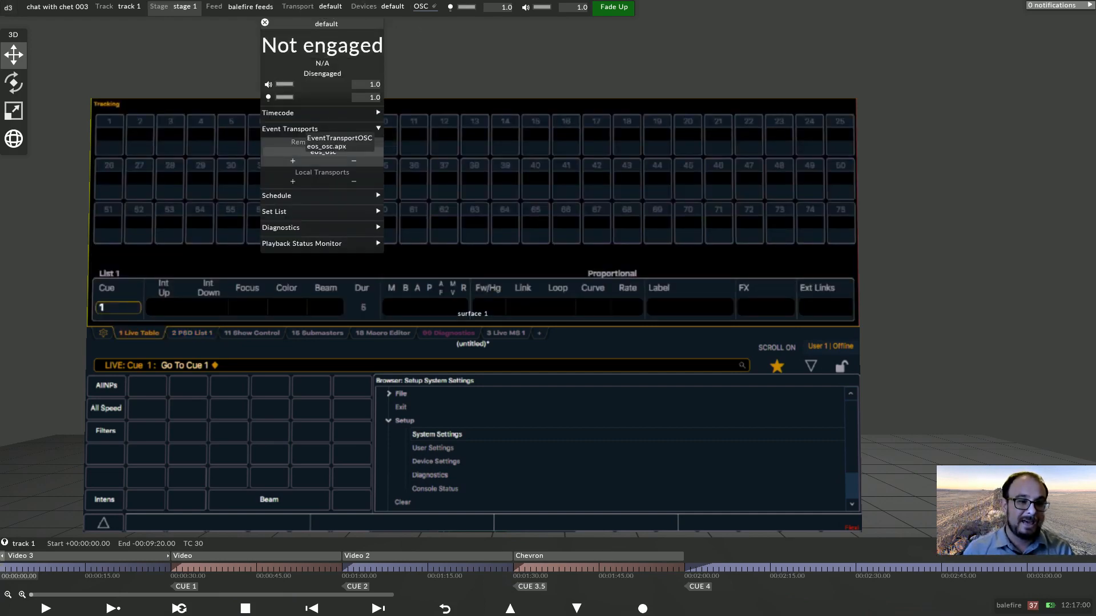
pyautogui.click(323, 152)
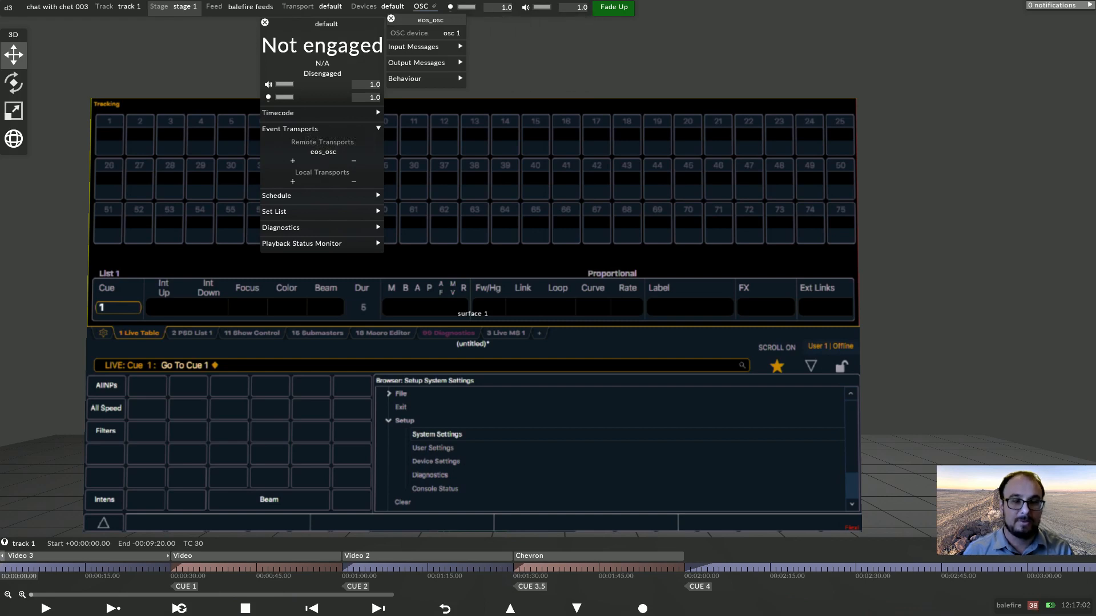
pyautogui.click(421, 47)
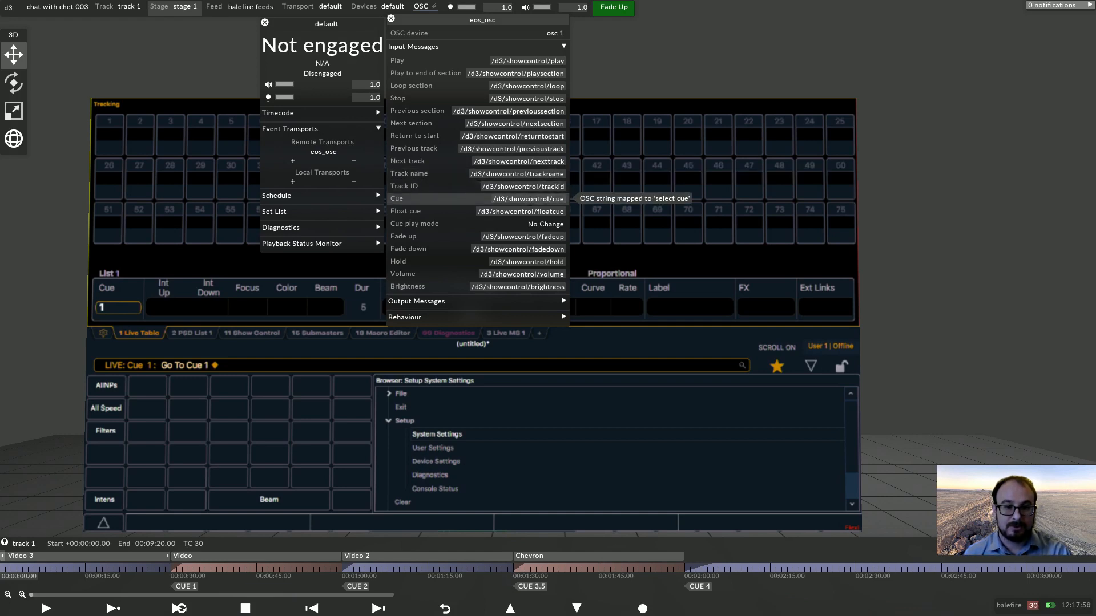
pyautogui.press('Escape')
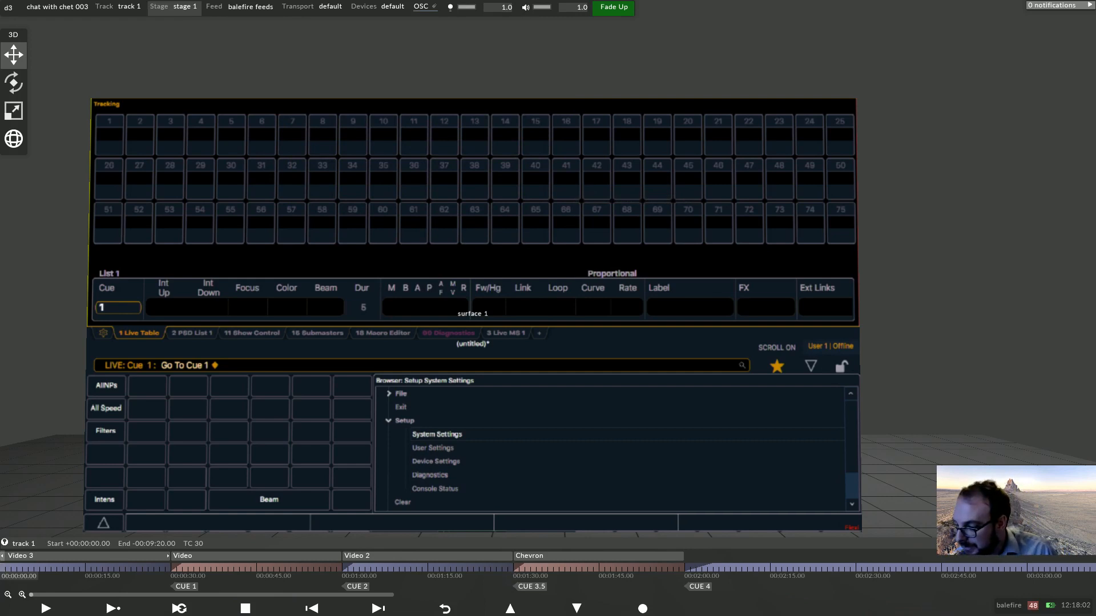
# In the console's Show Control OSC settings, set the OSC Cue Send String to /d3/showcontrol/cue=%3,%4.
pyautogui.click(437, 434)
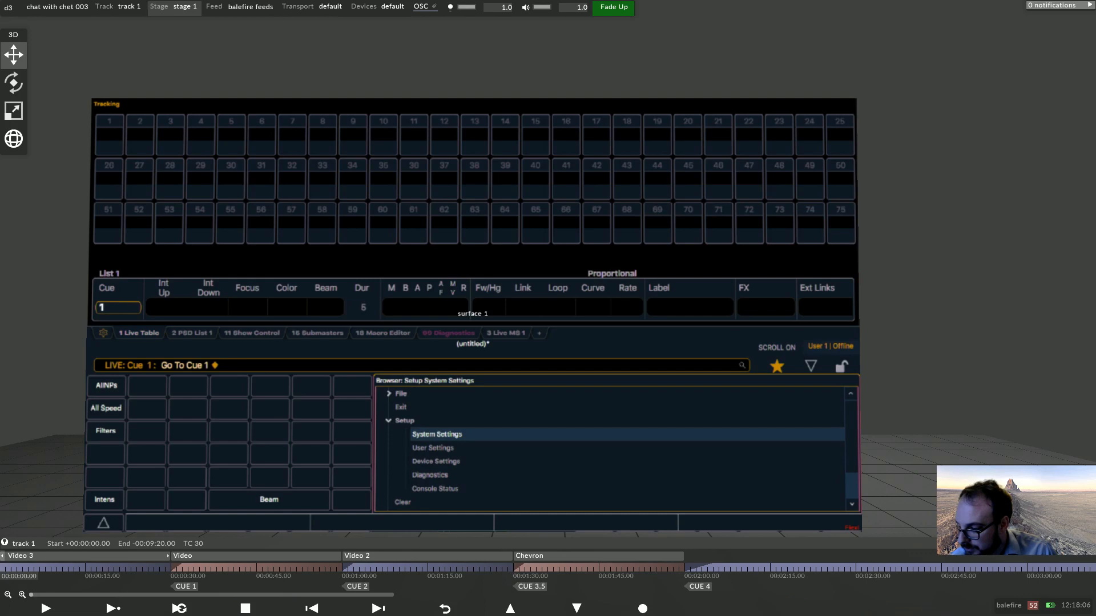
pyautogui.press('Return')
pyautogui.click(107, 432)
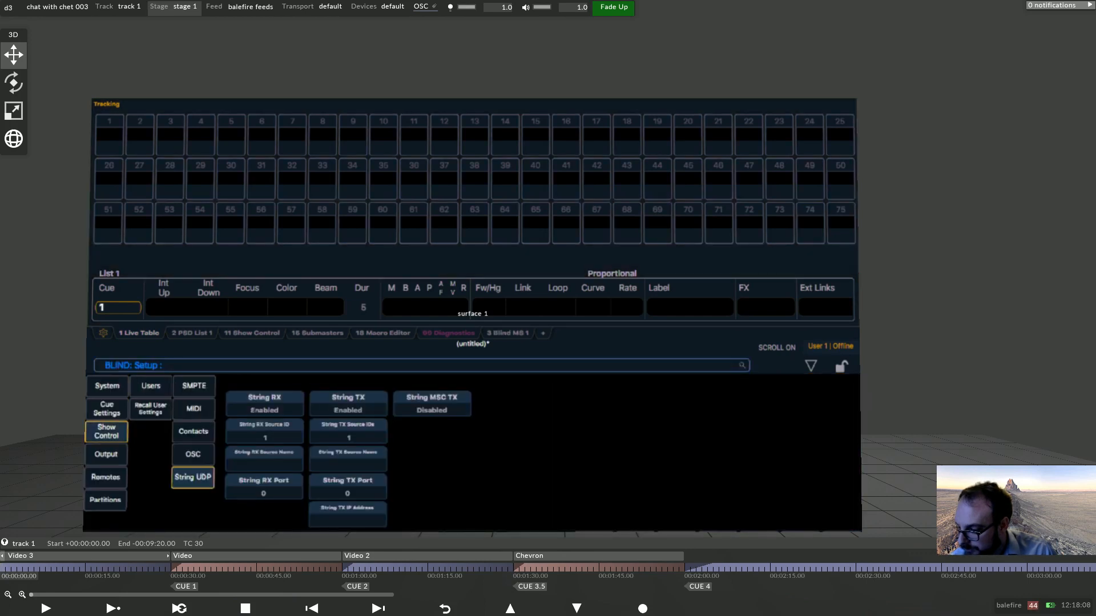
pyautogui.click(193, 455)
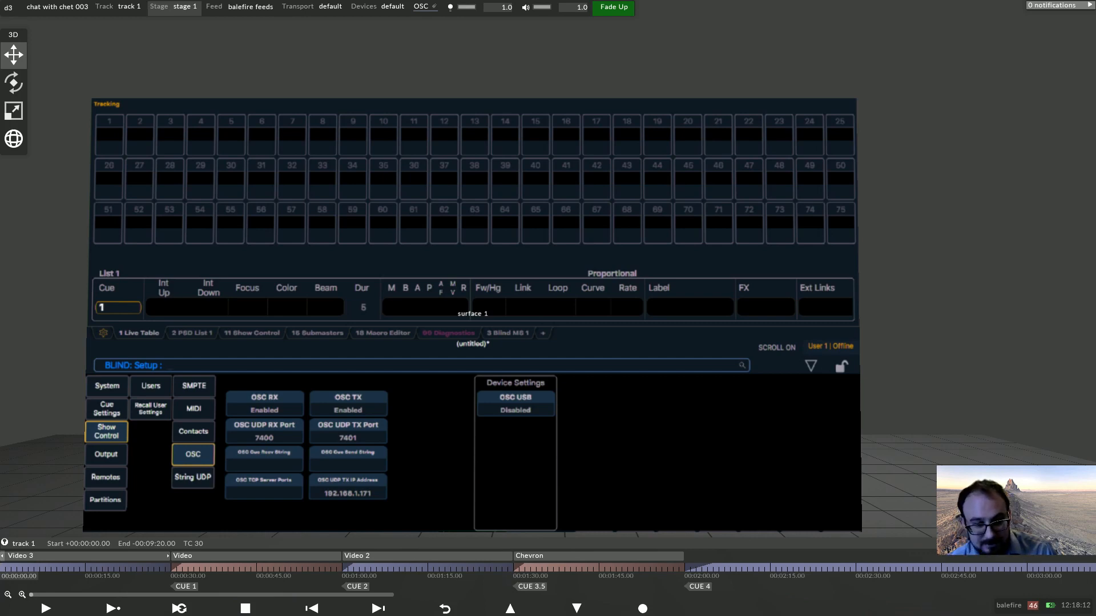
pyautogui.click(348, 458)
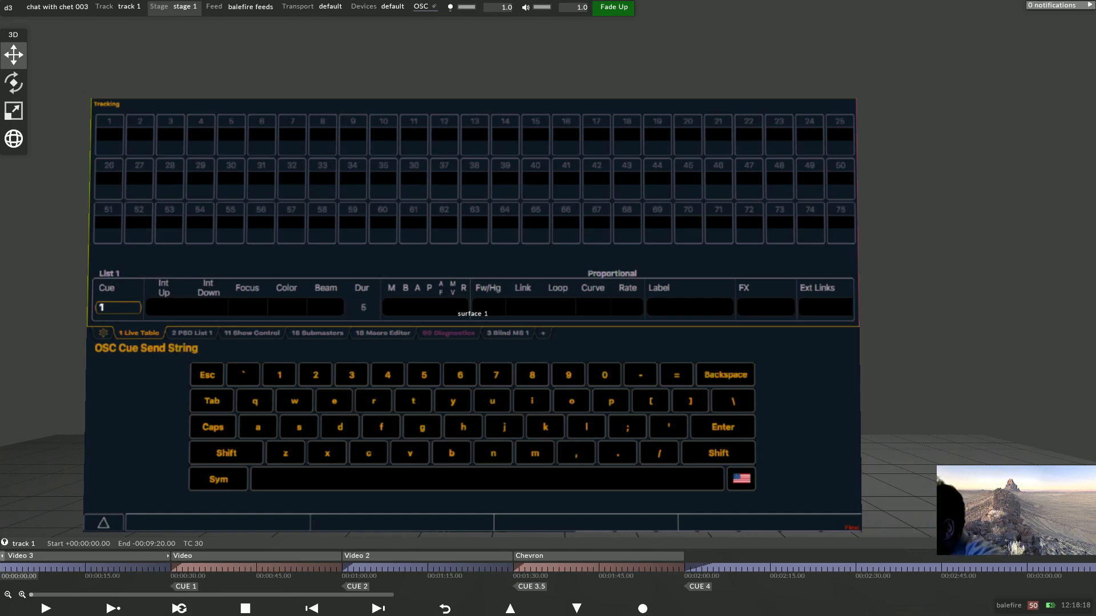
pyautogui.write('/d3/show')
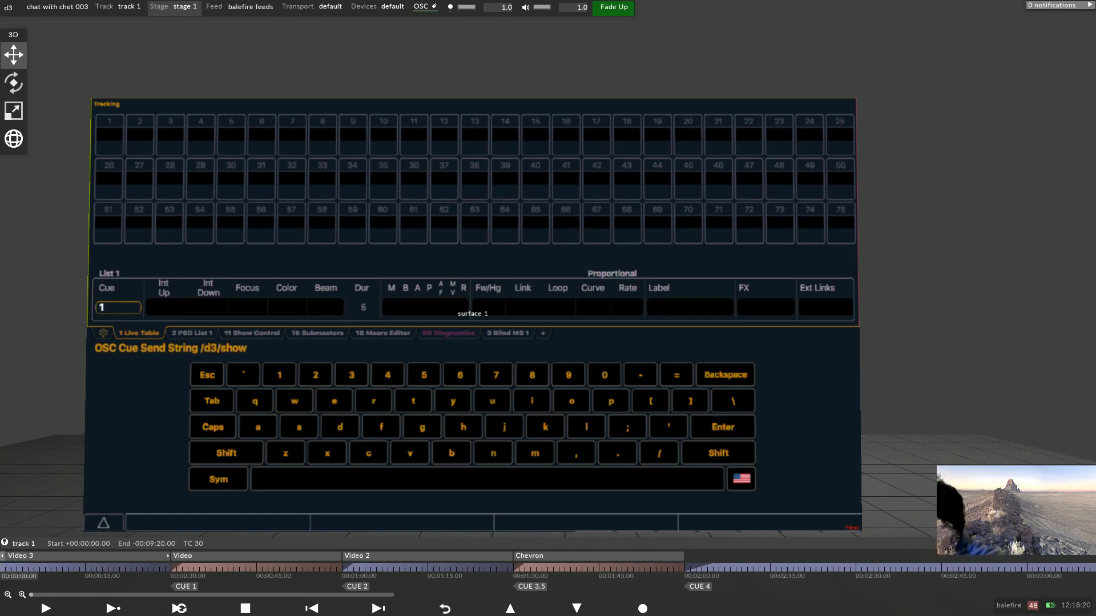
pyautogui.write('control/')
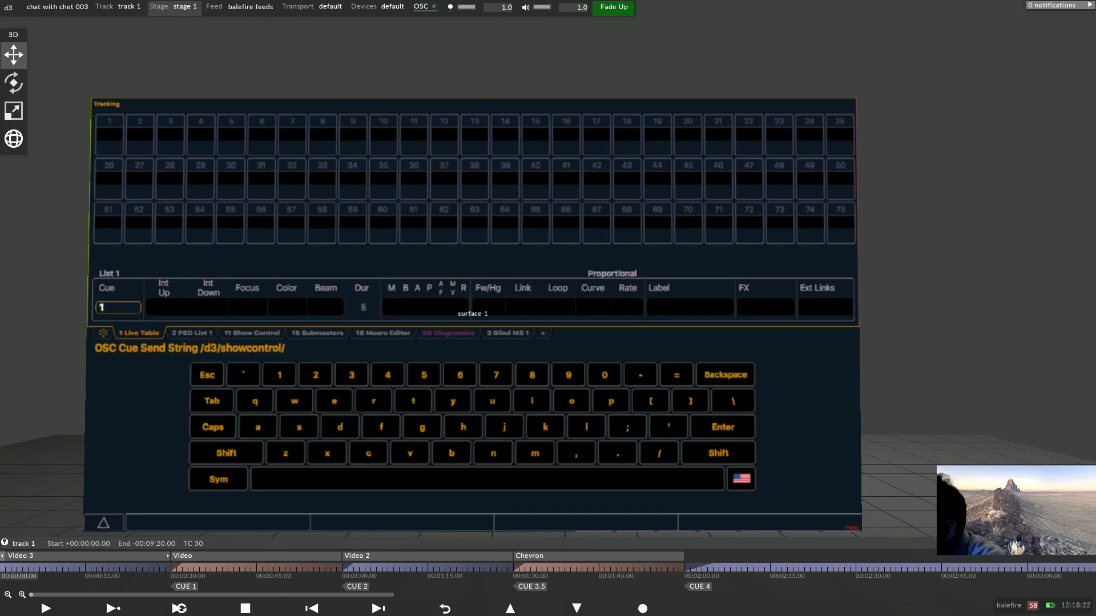
pyautogui.write('c')
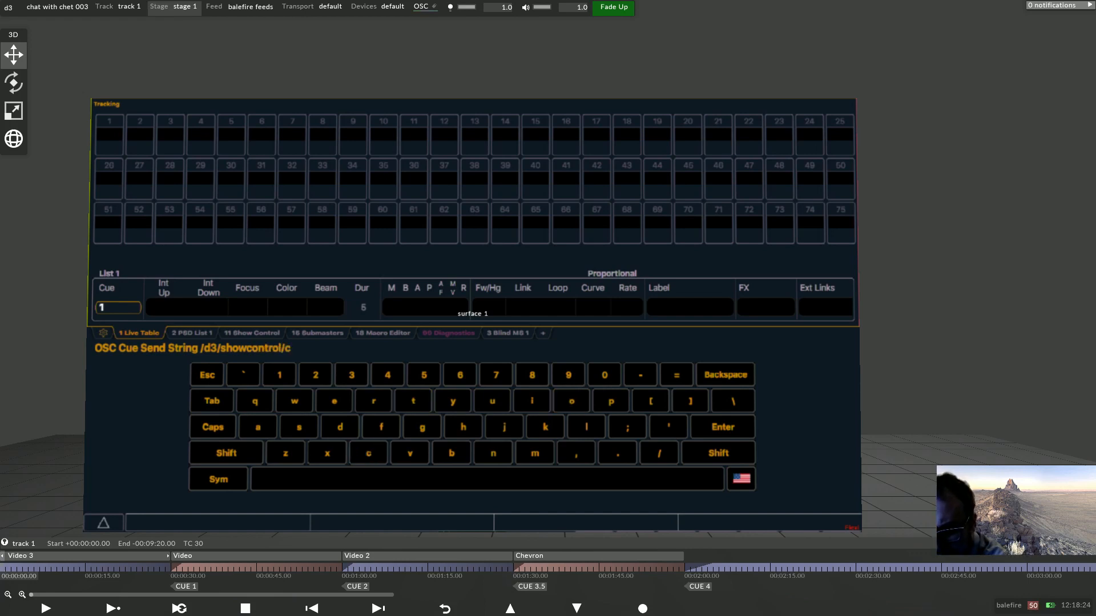
pyautogui.write('ue')
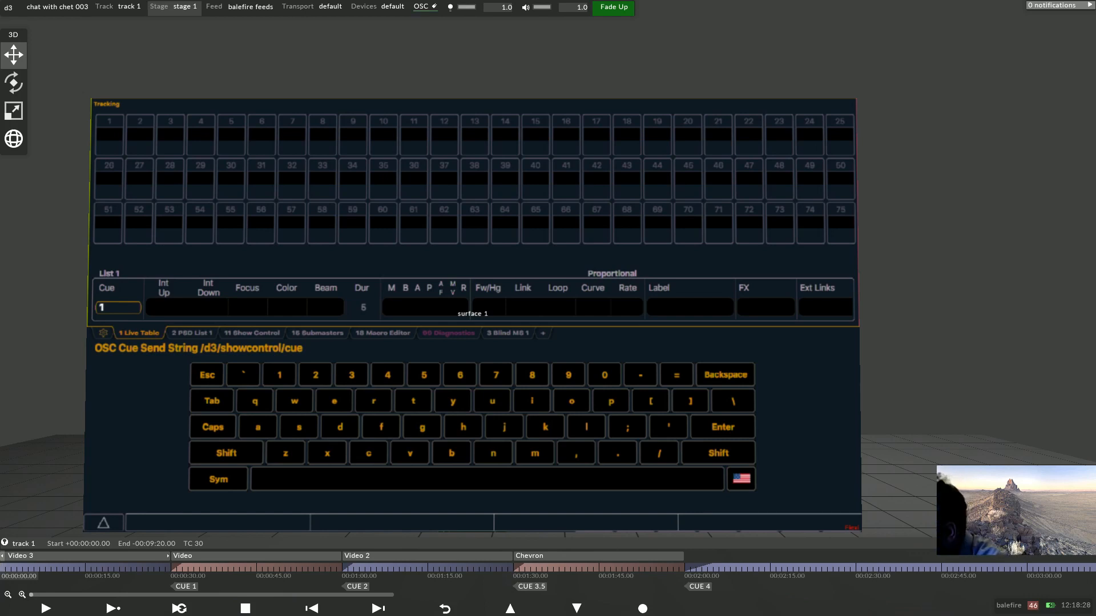
pyautogui.write('=')
pyautogui.press('shift')
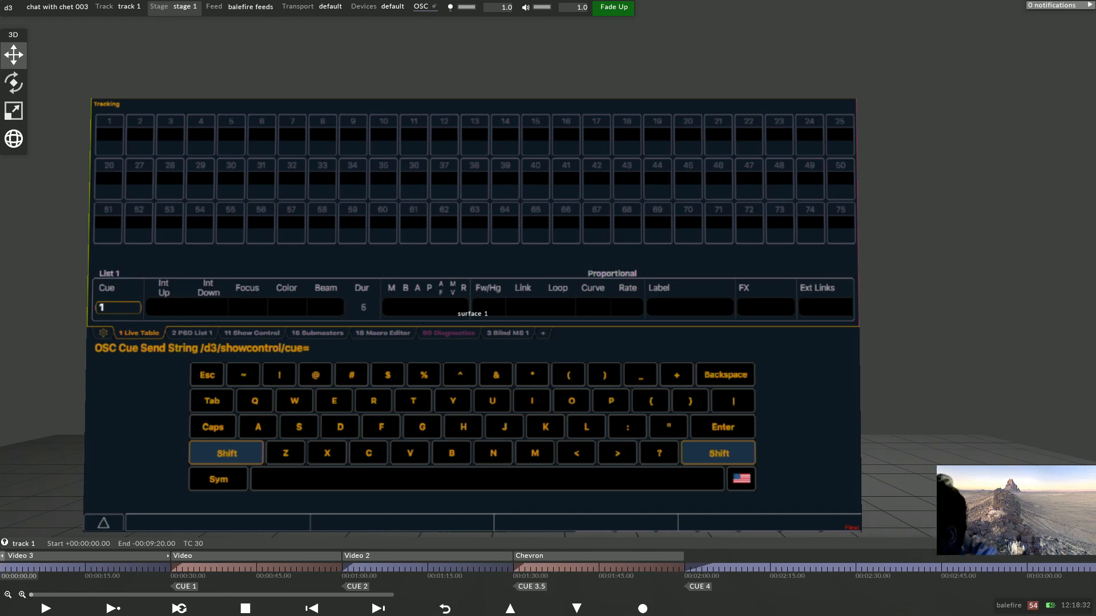
pyautogui.write('%3,%')
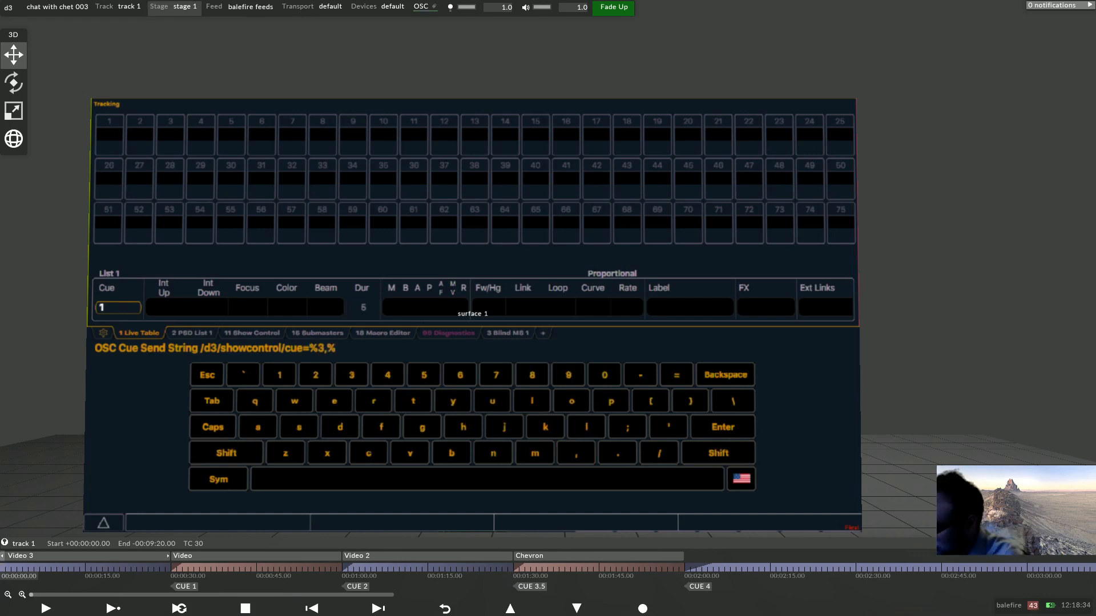
pyautogui.write('4')
pyautogui.press('Return')
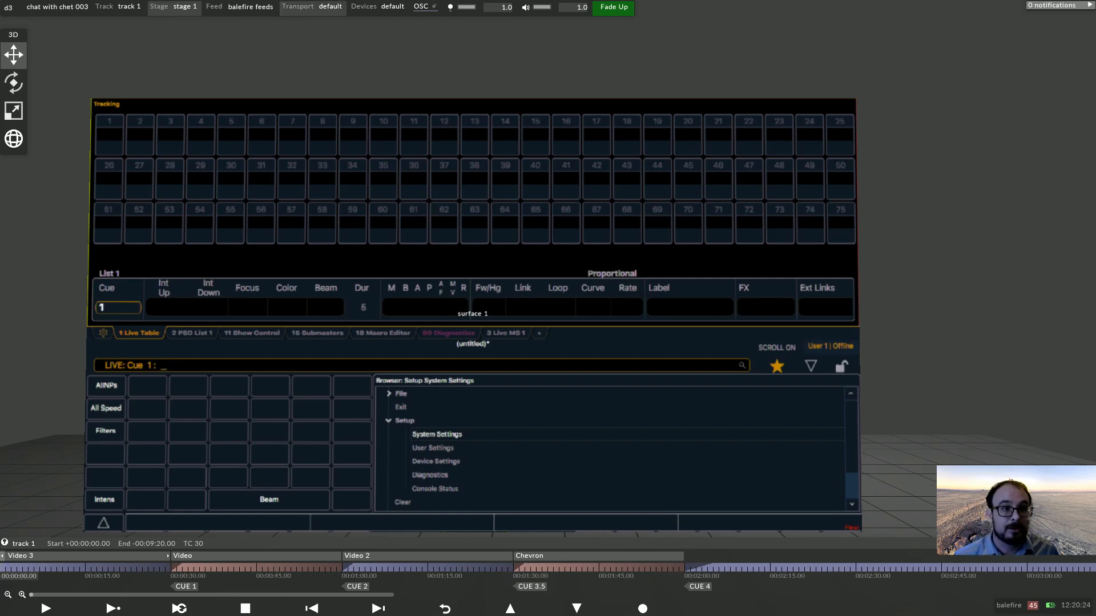
# Open the default transport panel, move it beside the stage, and play the timeline from the Chevron section.
pyautogui.click(313, 6)
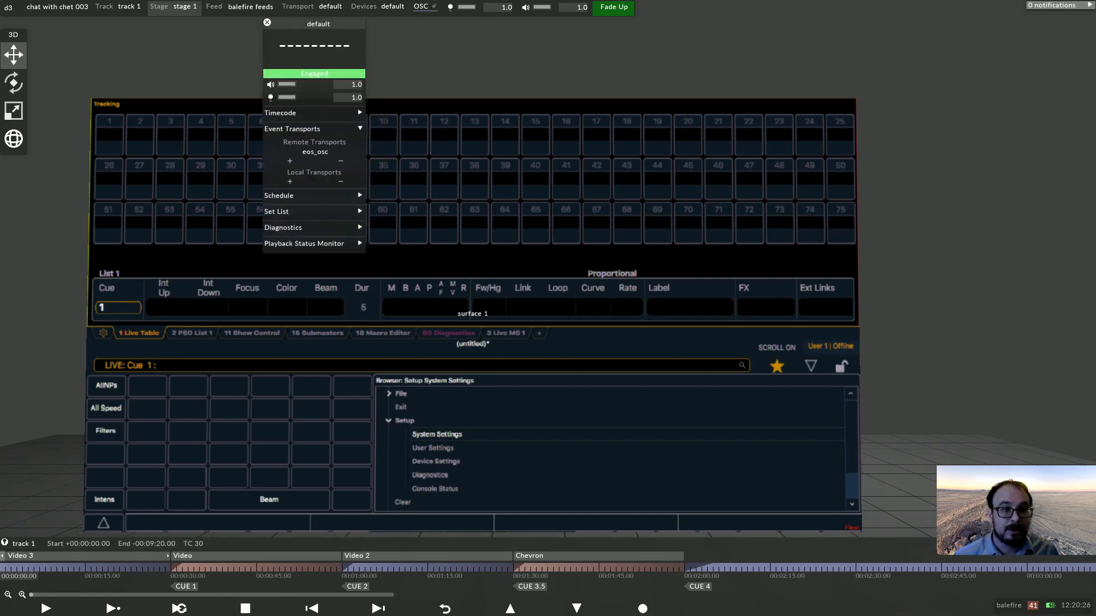
pyautogui.moveTo(319, 24); pyautogui.dragTo(918, 46)
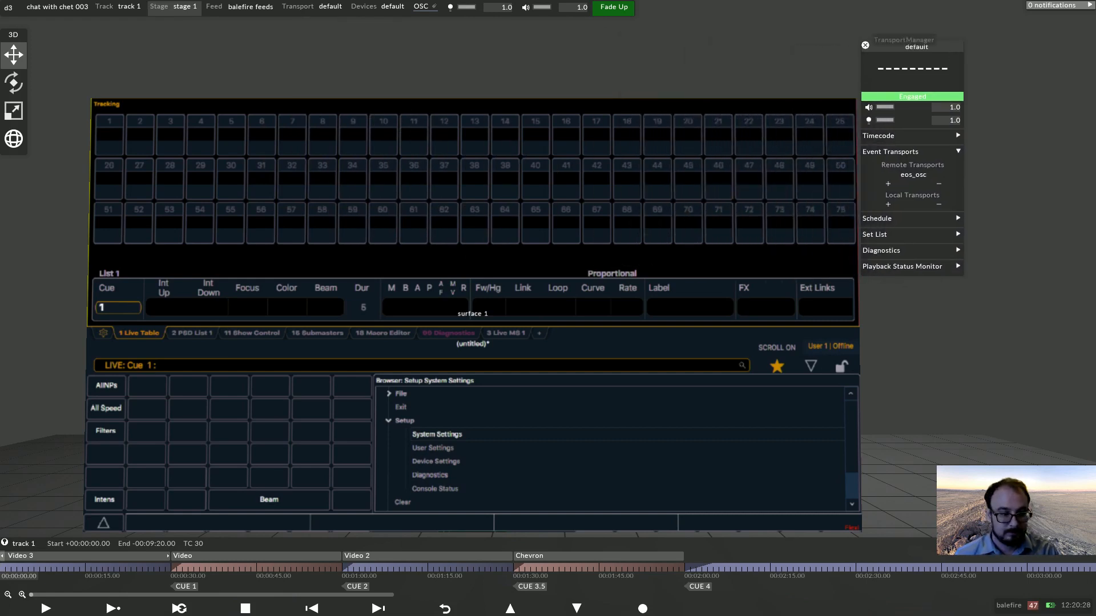
pyautogui.click(113, 608)
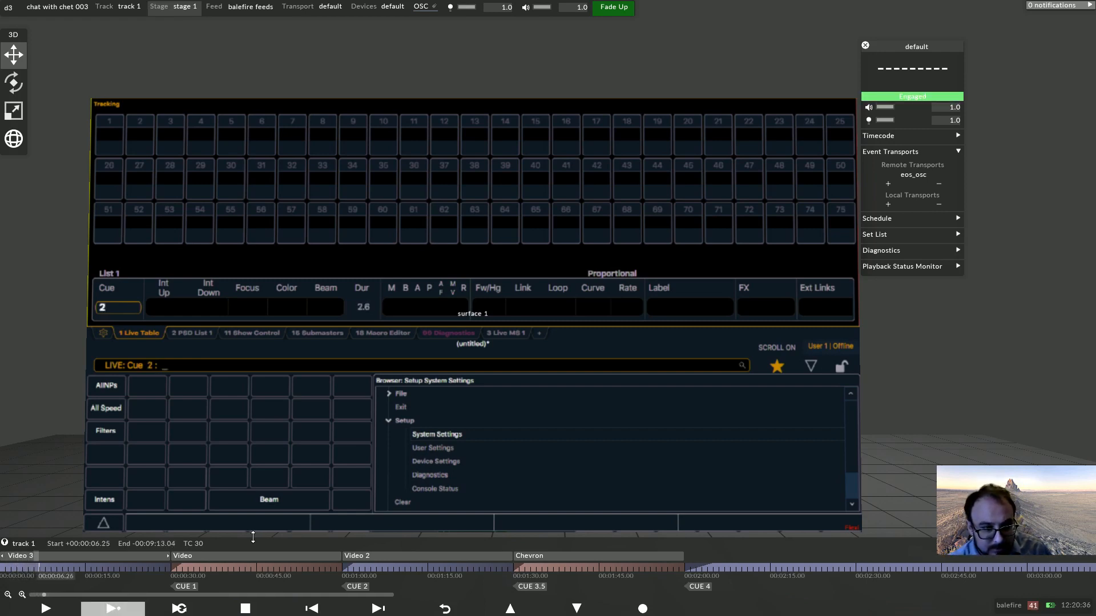
pyautogui.click(522, 562)
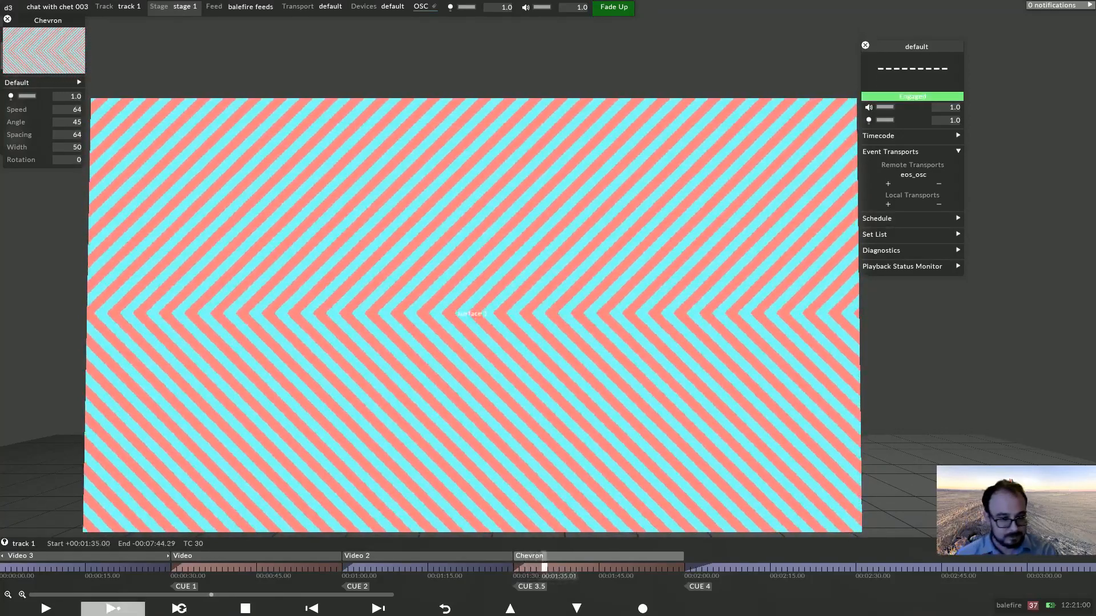
# Stop playback and retag the first cue marker on the timeline as 1.0.
pyautogui.click(246, 609)
pyautogui.moveTo(203, 568); pyautogui.dragTo(171, 568)
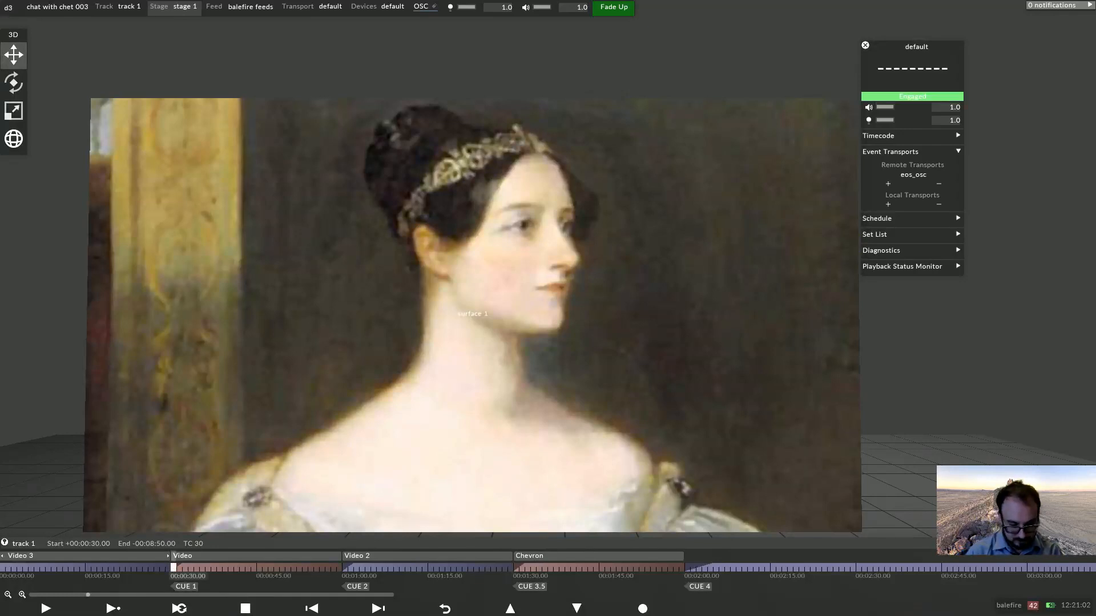
pyautogui.rightClick(173, 568)
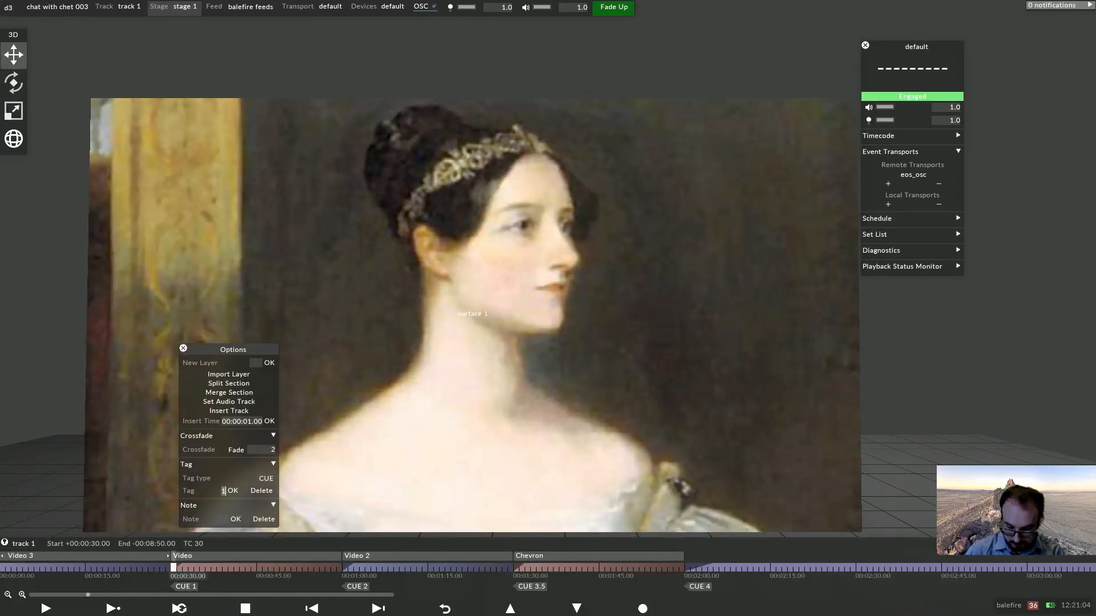
pyautogui.write('1.0')
pyautogui.press('Return')
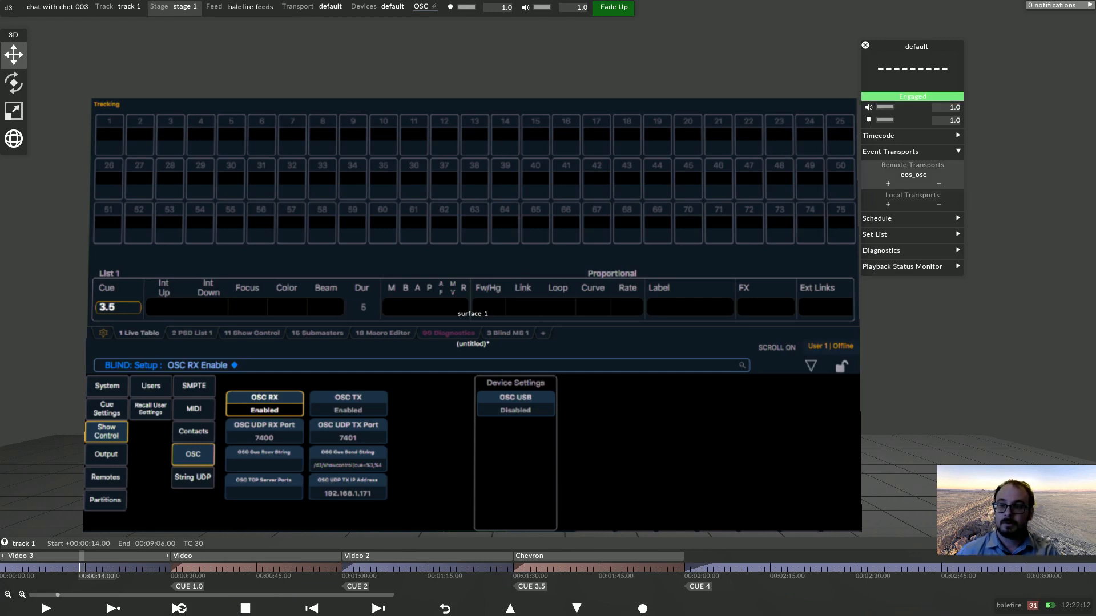
# Open the eos_osc transport's settings to review its input messages.
pyautogui.click(913, 174)
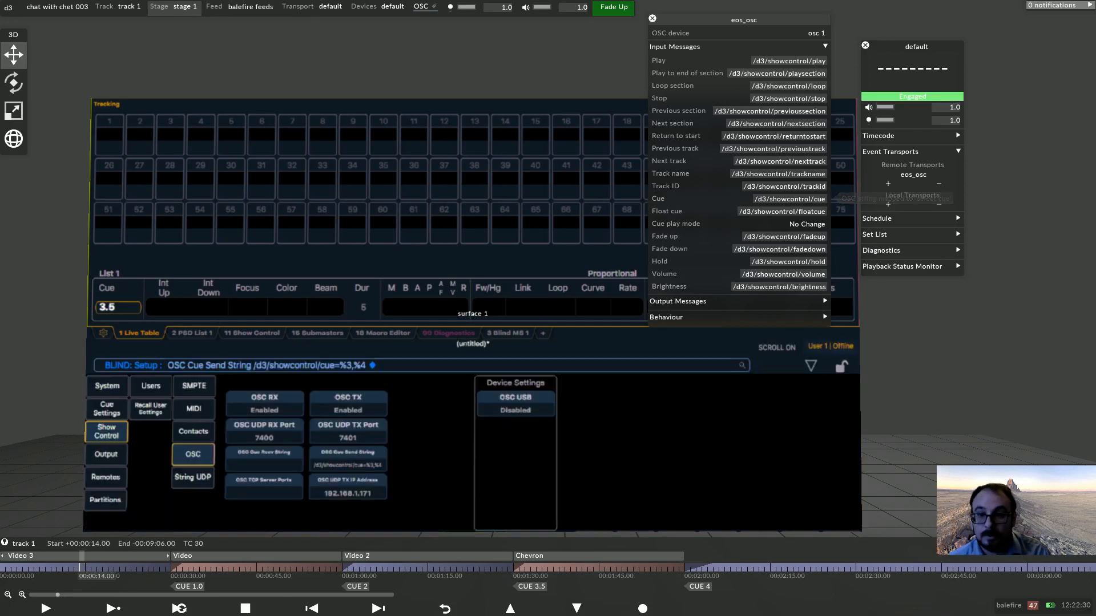
# Open the eos_osc output messages and set the Feedback Interval to 1.
pyautogui.rightClick(787, 32)
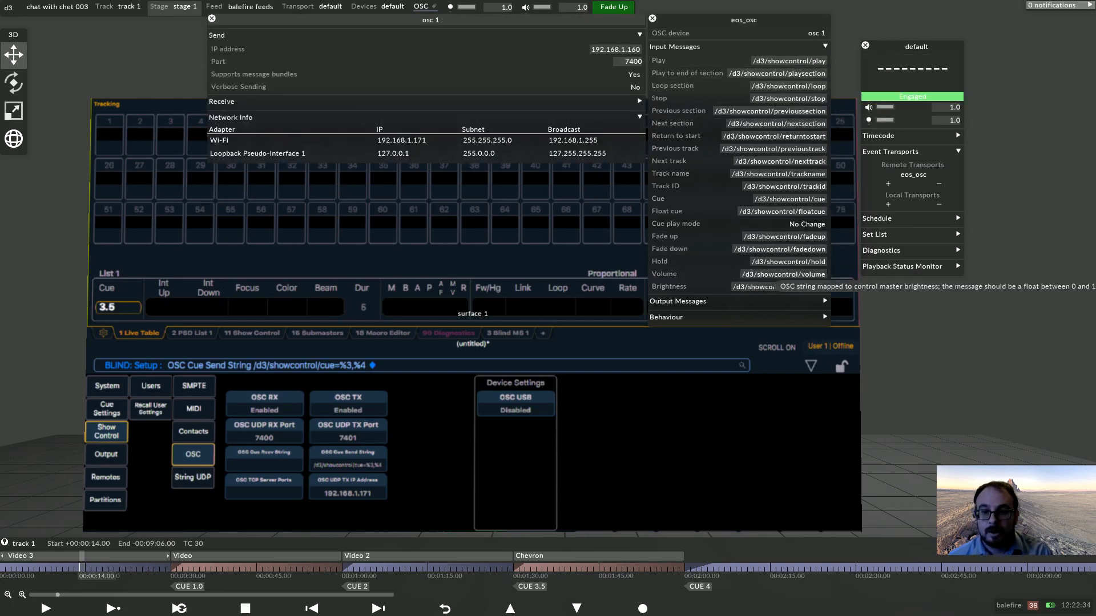
pyautogui.click(799, 301)
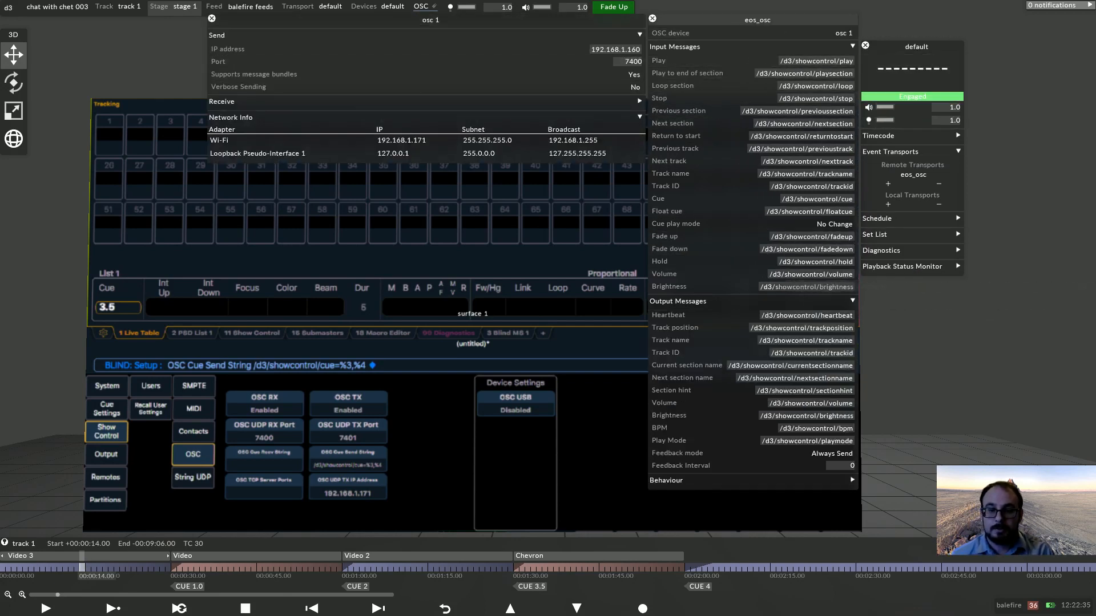
pyautogui.click(826, 465)
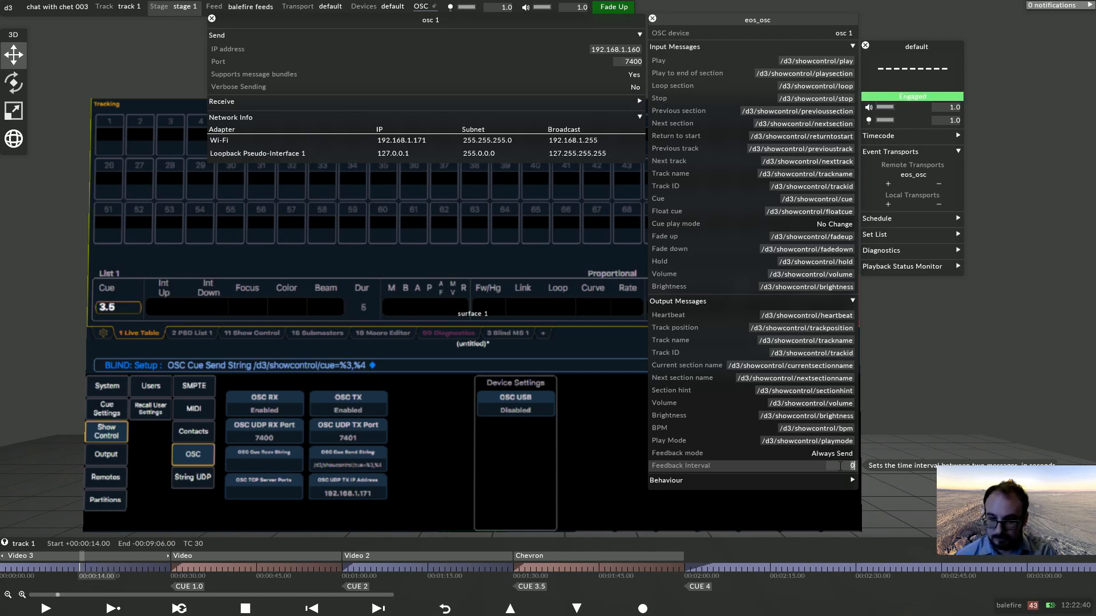
pyautogui.write('1')
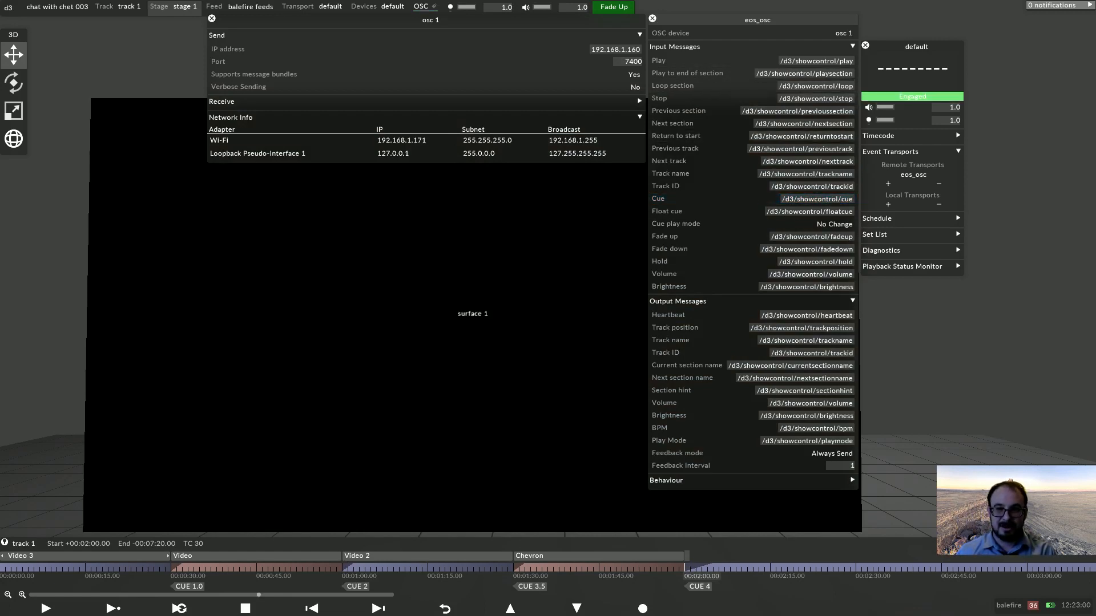
# Close the transport settings and retag the first cue marker on the timeline as 1.
pyautogui.click(652, 19)
pyautogui.scroll(-4, 542, 308)
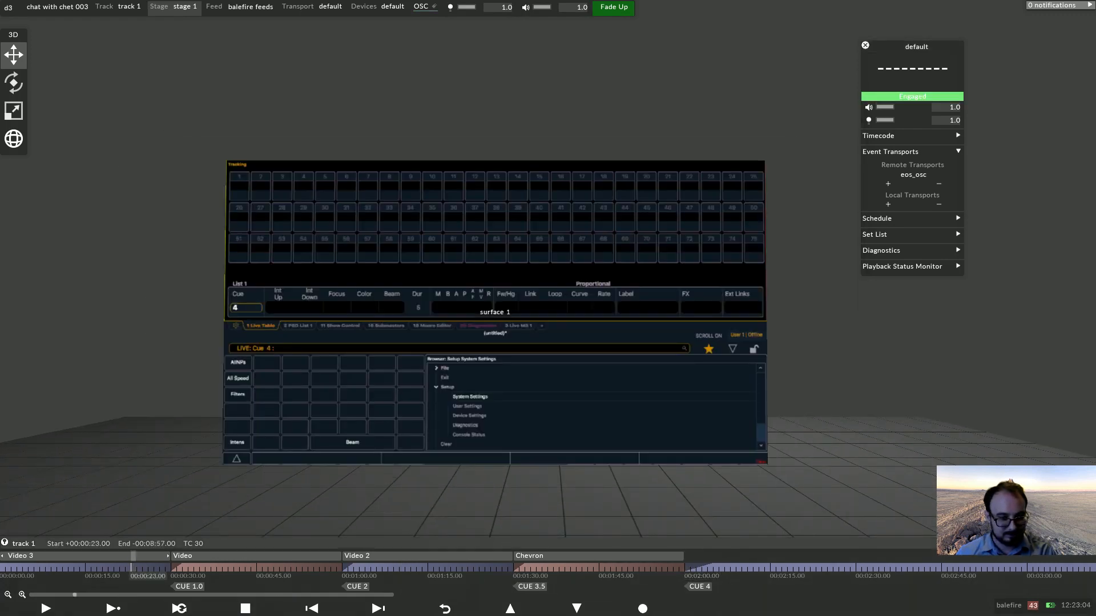
pyautogui.click(173, 568)
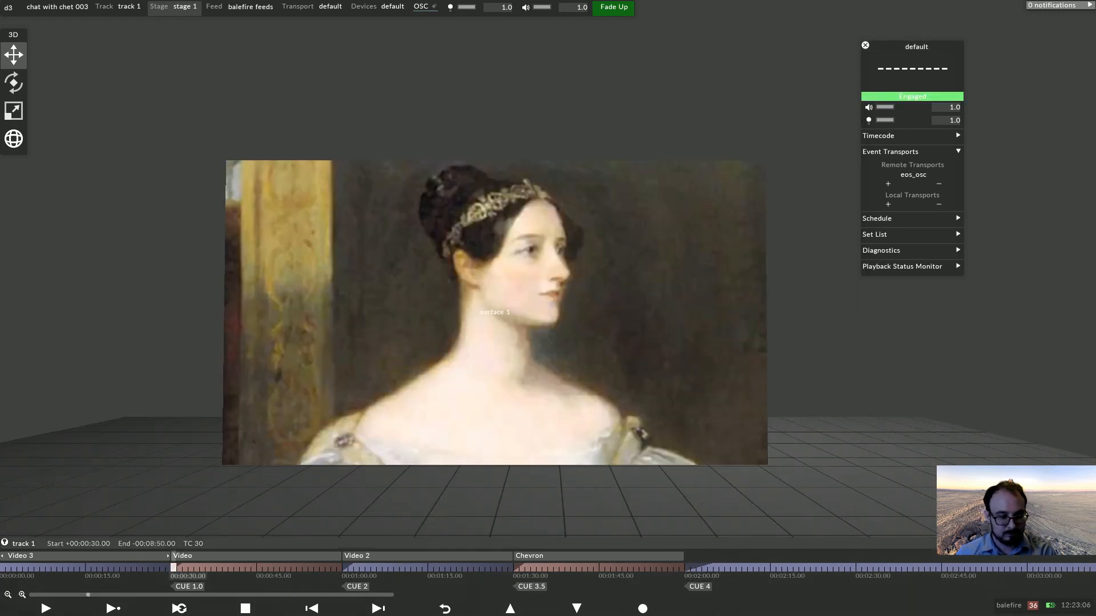
pyautogui.rightClick(173, 568)
pyautogui.click(187, 491)
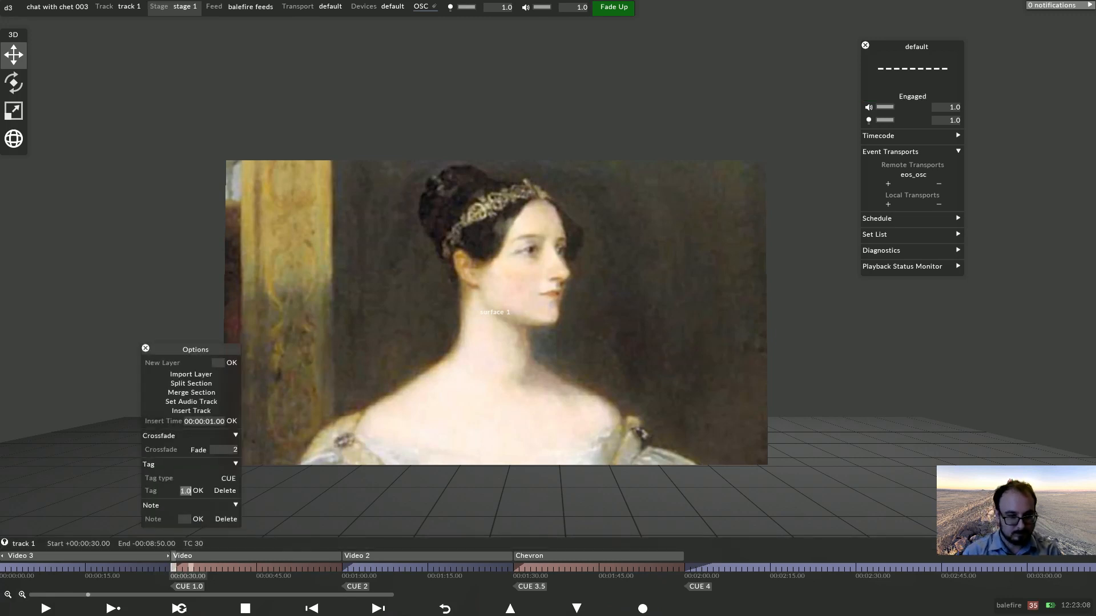
pyautogui.write('1')
pyautogui.press('Return')
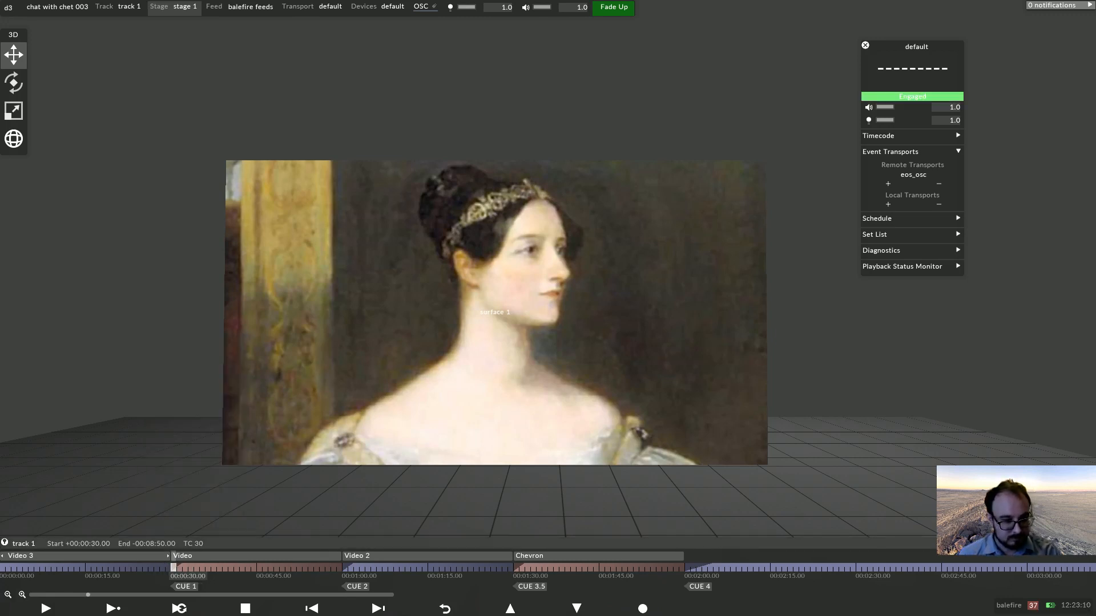
# Set the eos_osc transport's Cue play mode to Play To End Of Section.
pyautogui.click(147, 568)
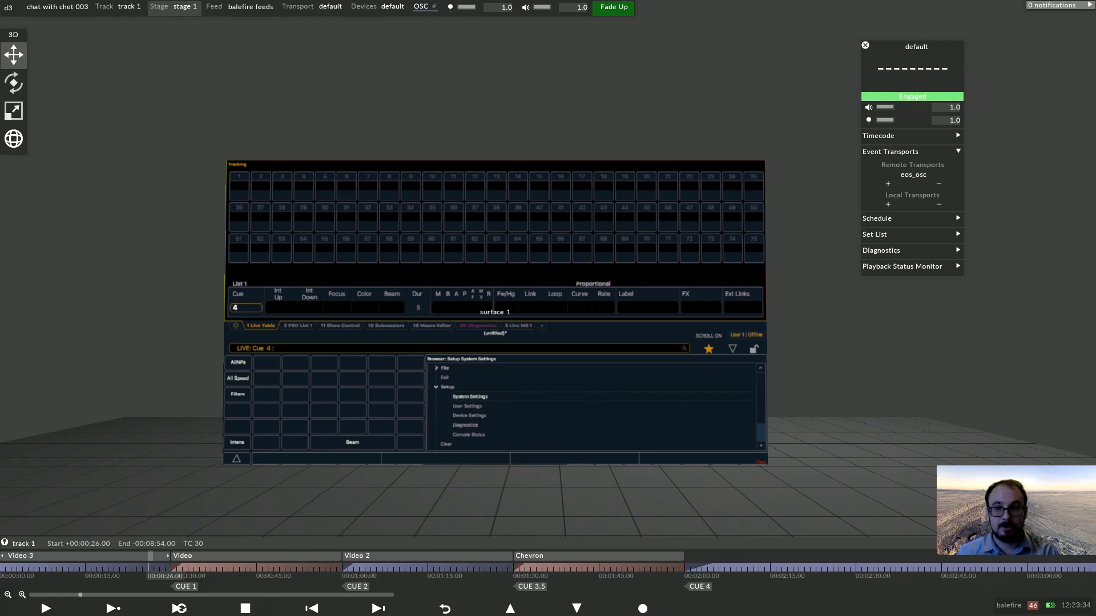
pyautogui.rightClick(913, 175)
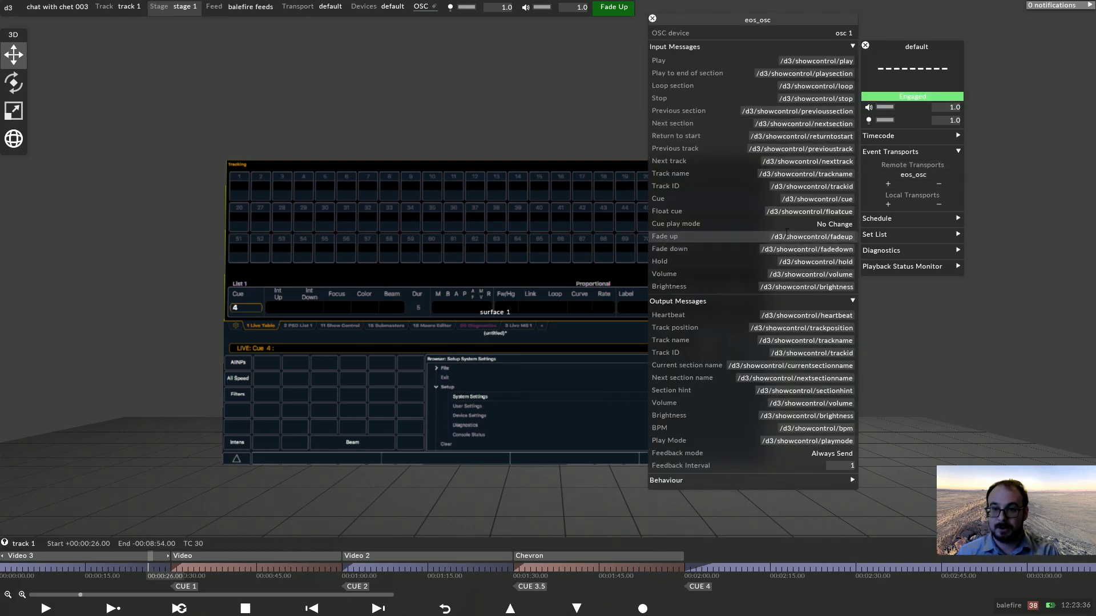
pyautogui.click(834, 223)
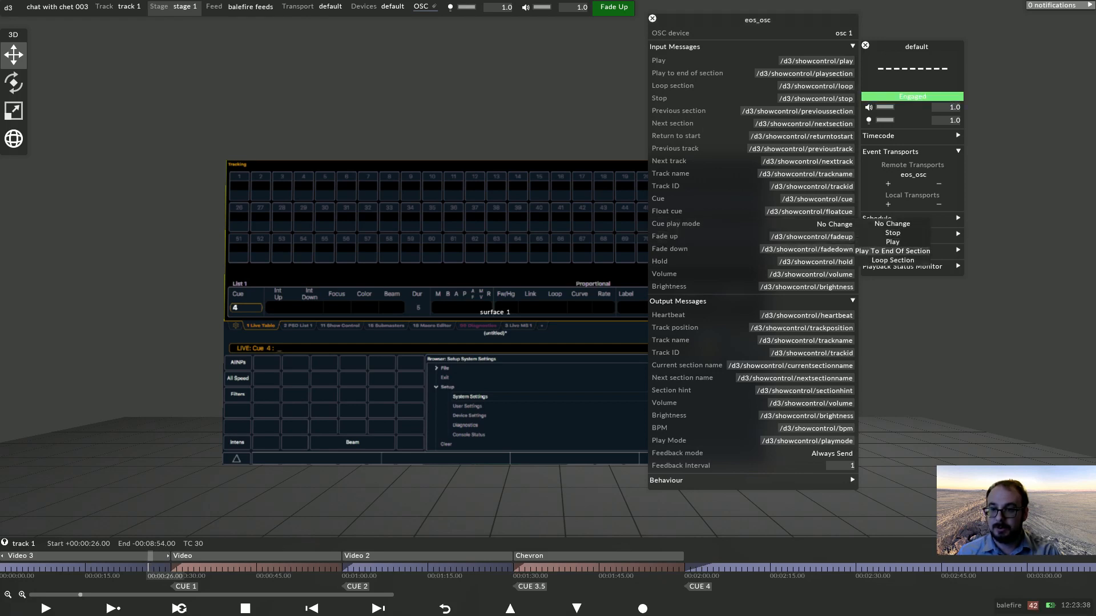
pyautogui.click(892, 251)
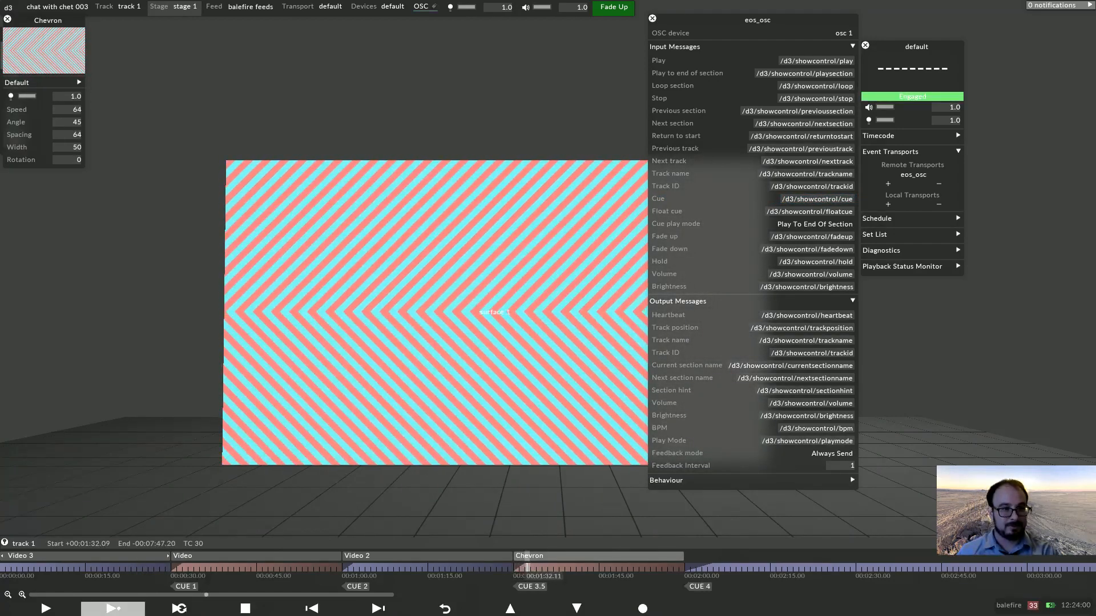
pyautogui.press('Escape')
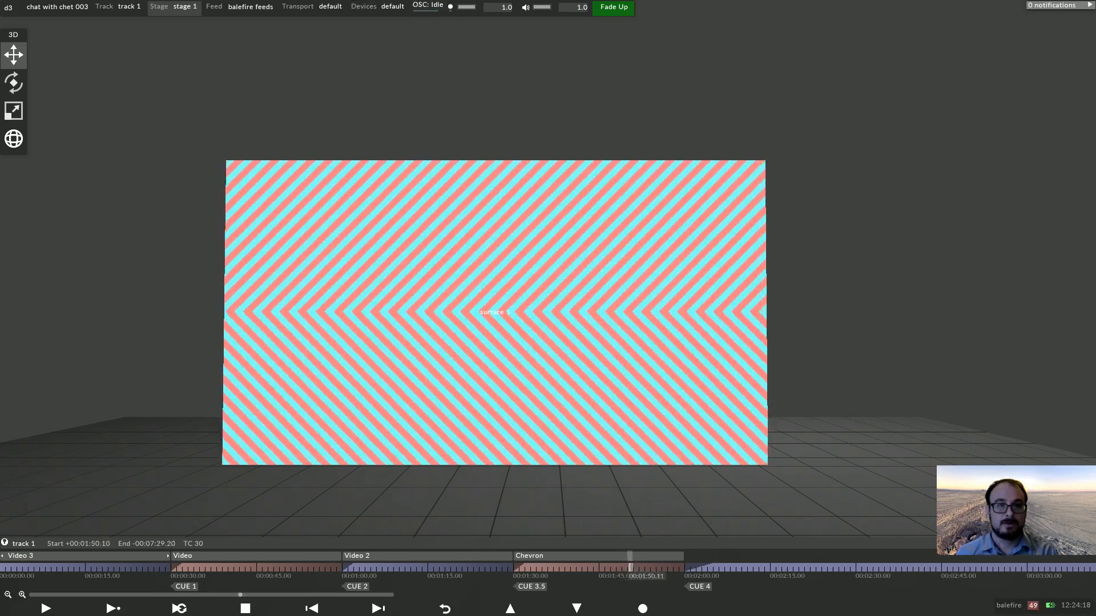
# Open the OSC monitor for osc 1 and play from the timeline to inspect incoming console messages.
pyautogui.click(426, 5)
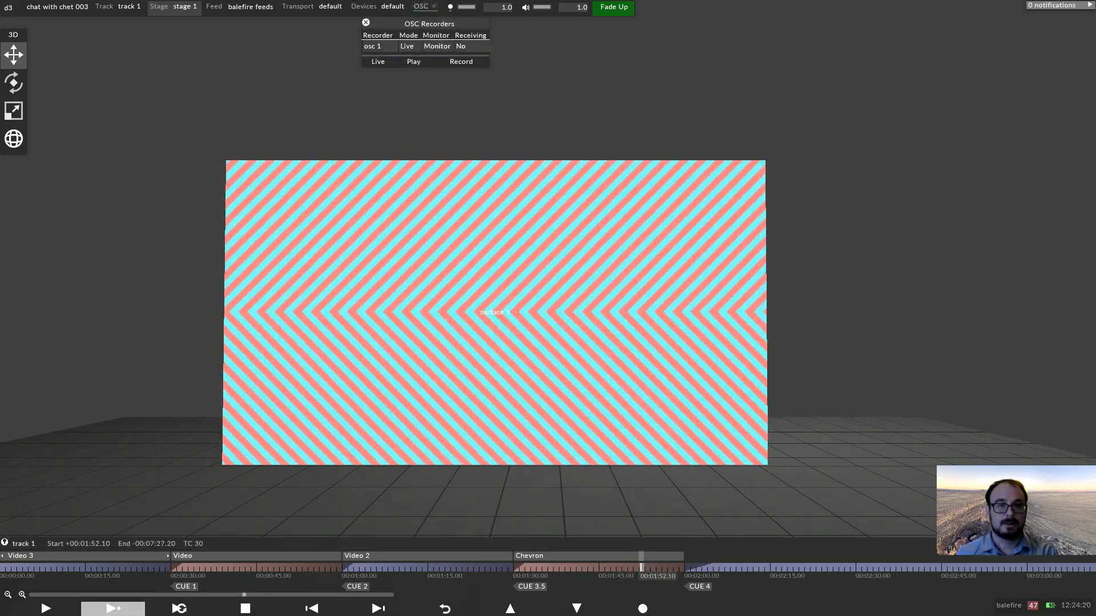
pyautogui.click(436, 47)
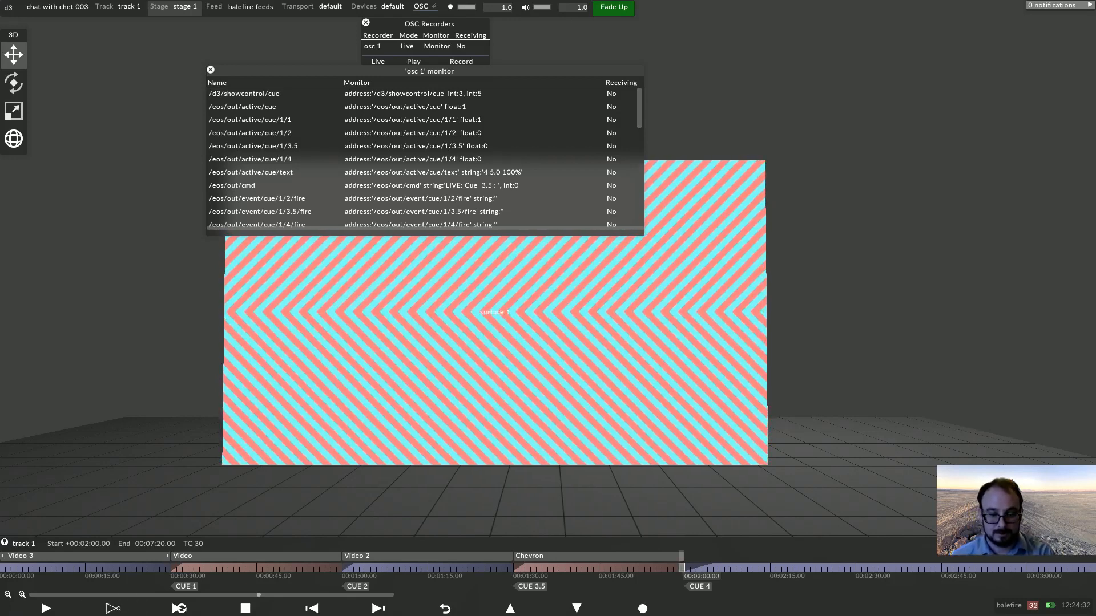
pyautogui.press('space')
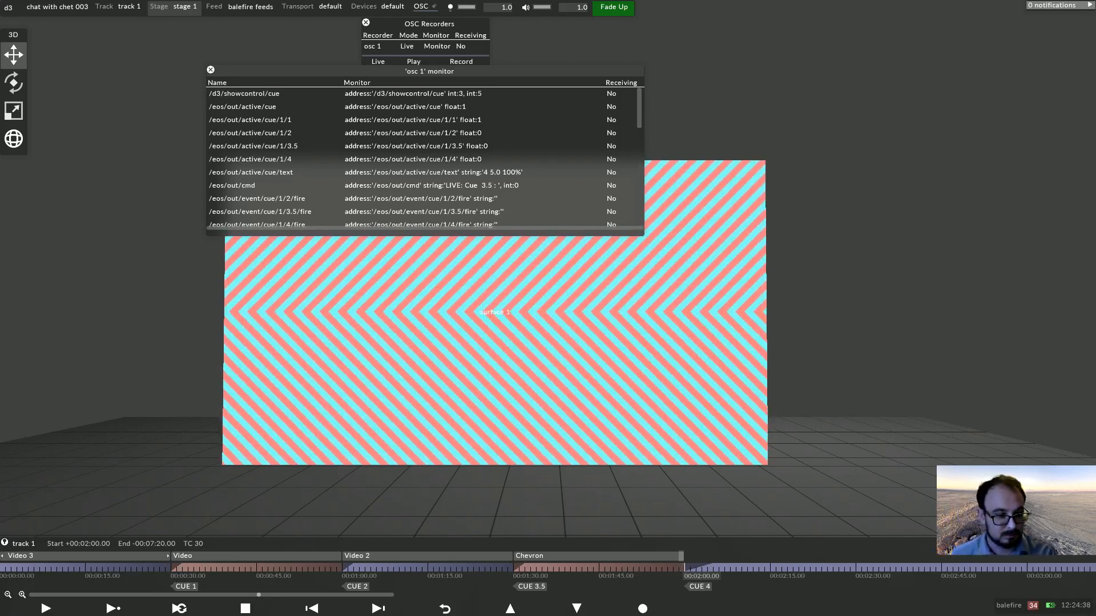
pyautogui.click(100, 568)
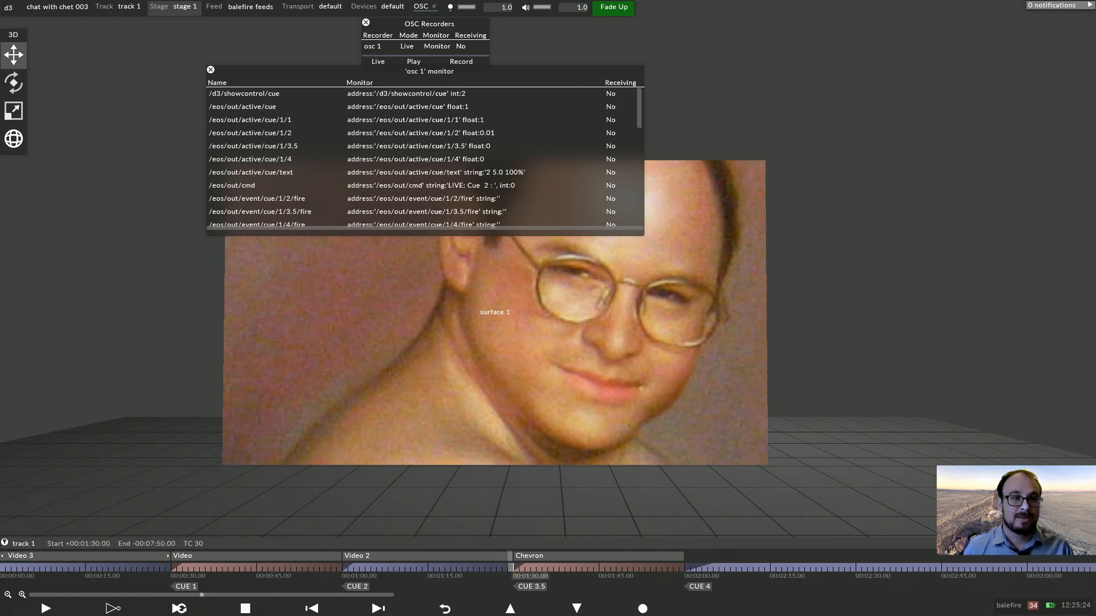
pyautogui.click(211, 70)
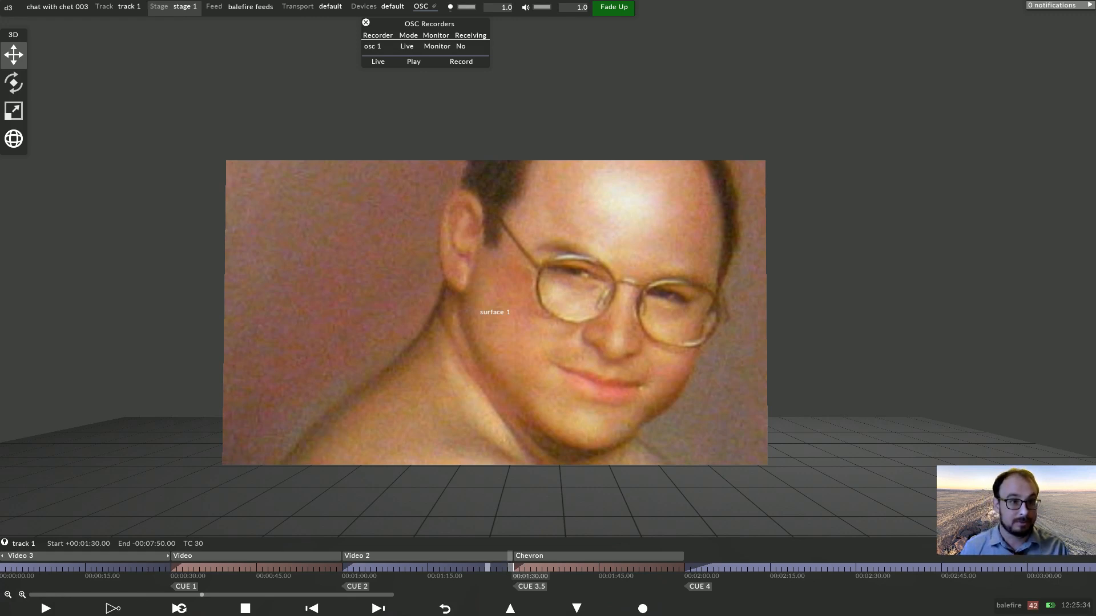
# Reopen the eos_osc transport settings and set its Feedback Interval to 3.
pyautogui.click(393, 6)
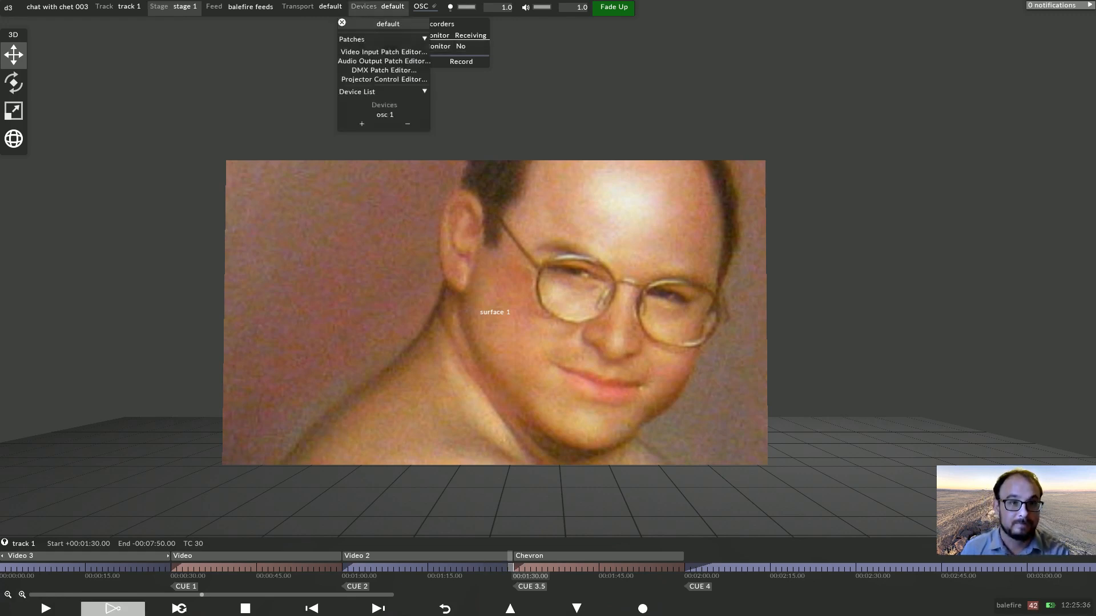
pyautogui.click(385, 115)
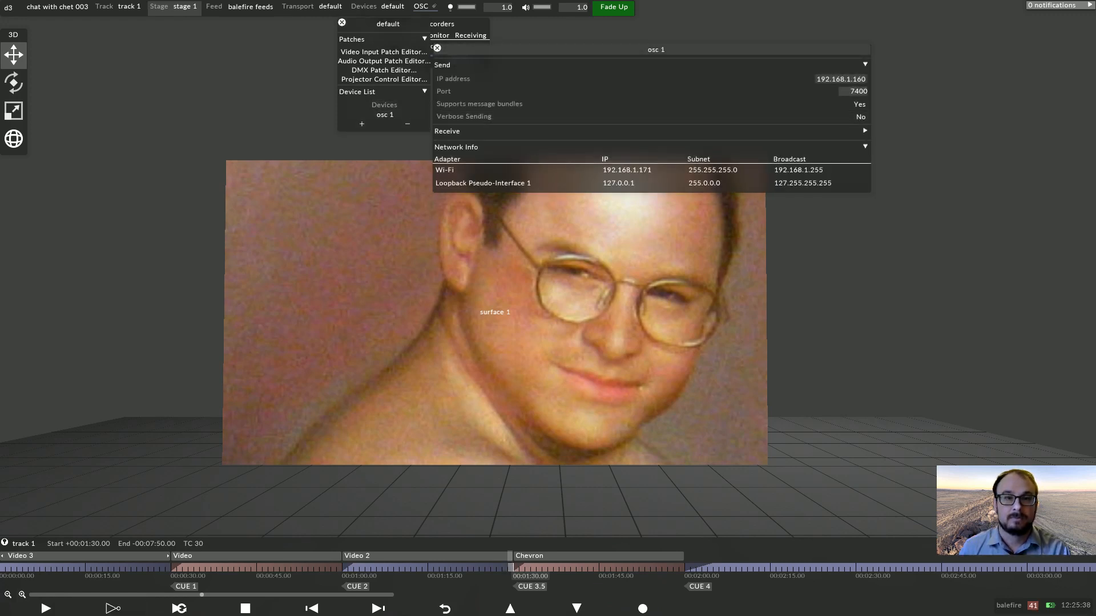
pyautogui.rightClick(328, 6)
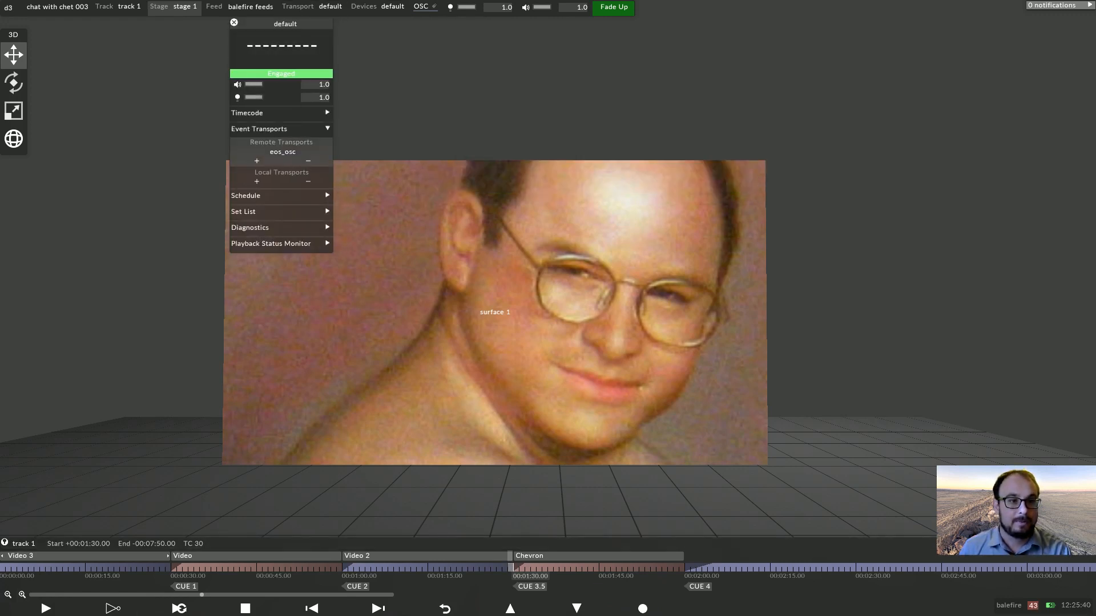
pyautogui.rightClick(282, 152)
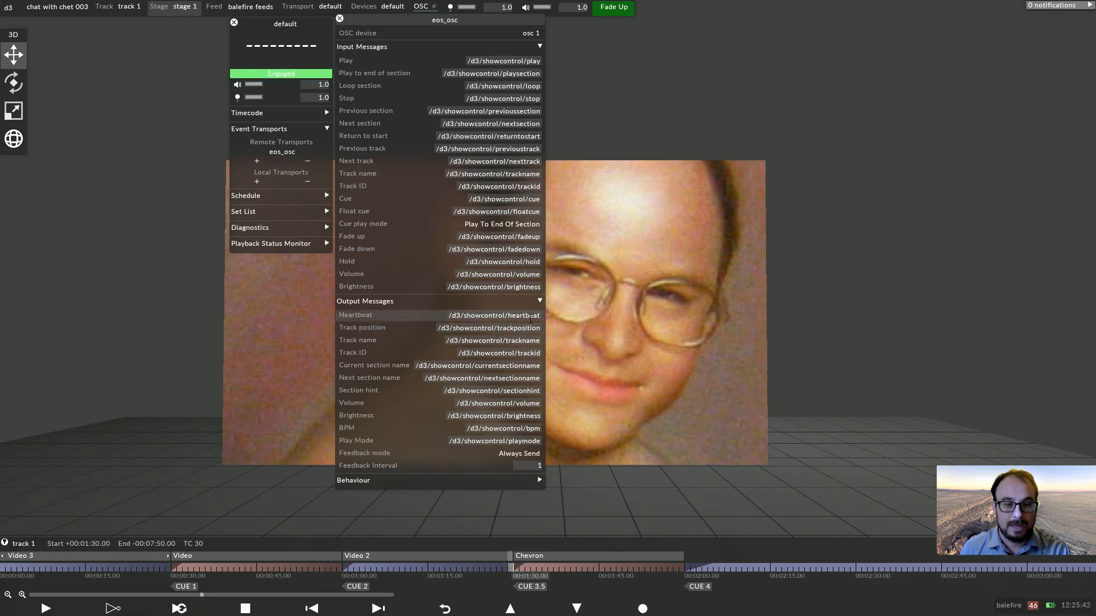
pyautogui.moveTo(459, 328)
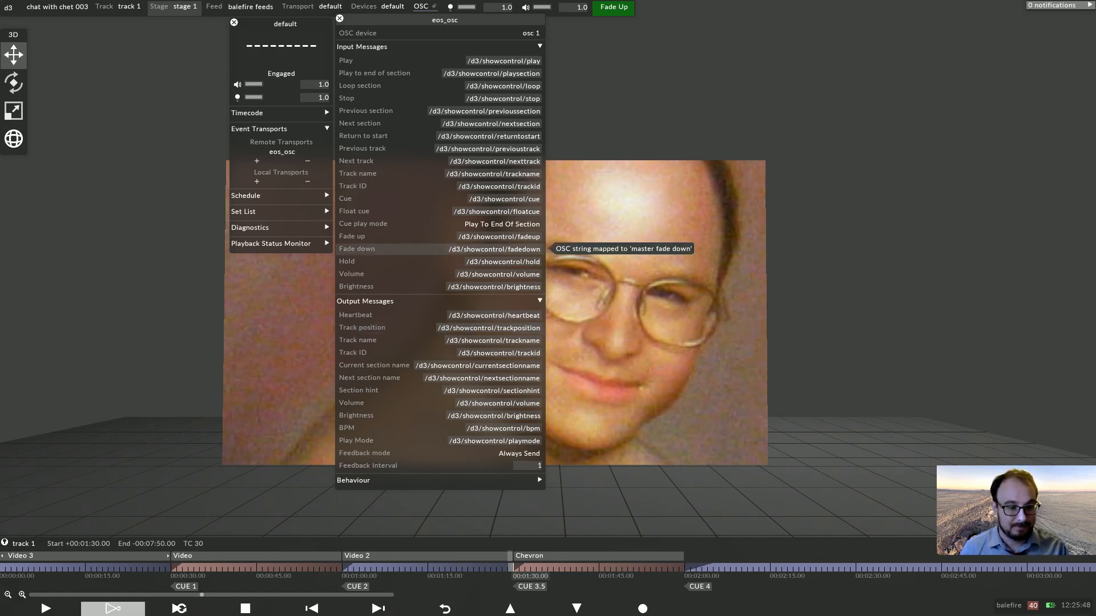
pyautogui.moveTo(456, 465)
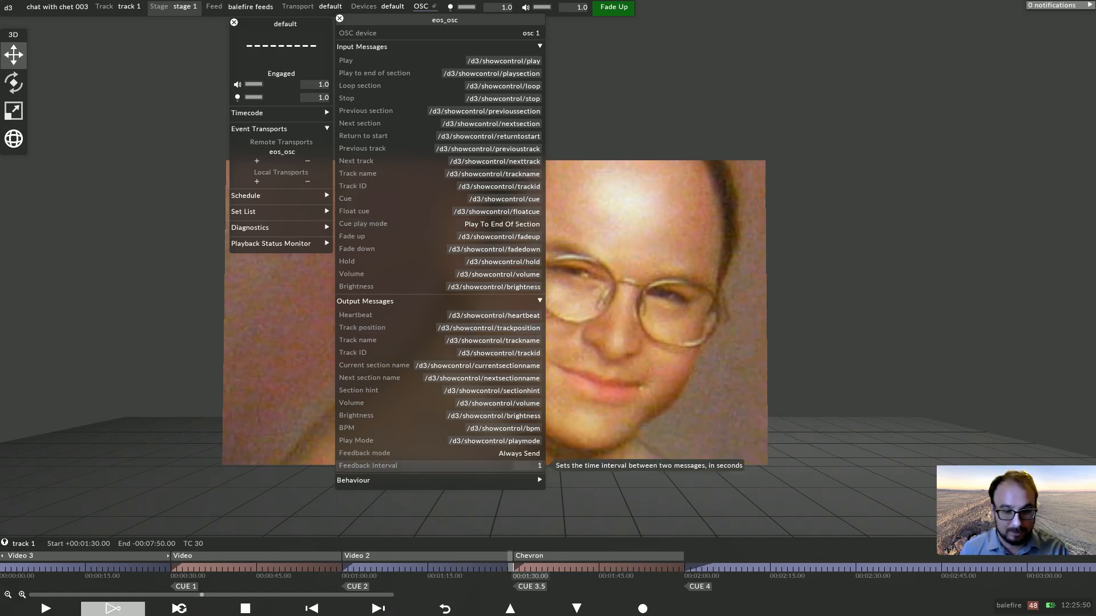
pyautogui.click(520, 467)
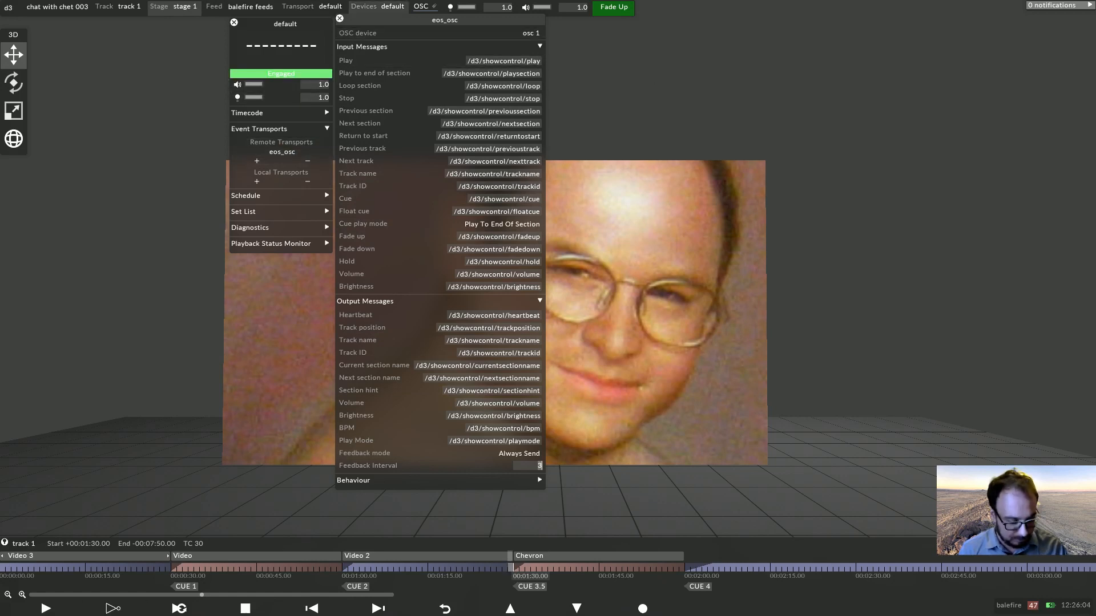
# Open the console and the osc 1 device, toggling Verbose Sending on and off to view sent messages.
pyautogui.click(393, 6)
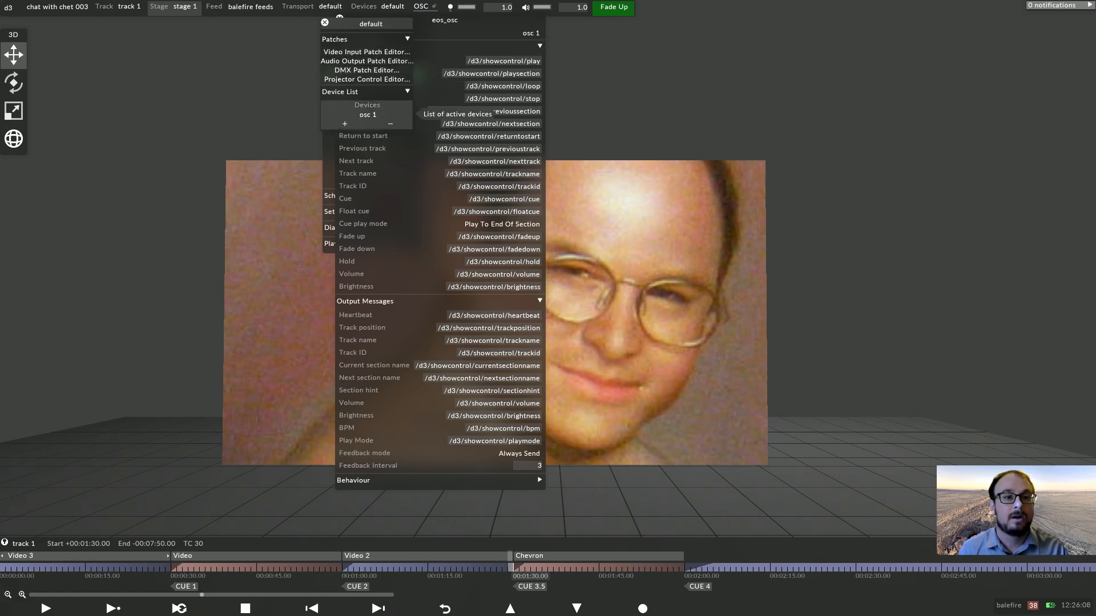
pyautogui.click(368, 115)
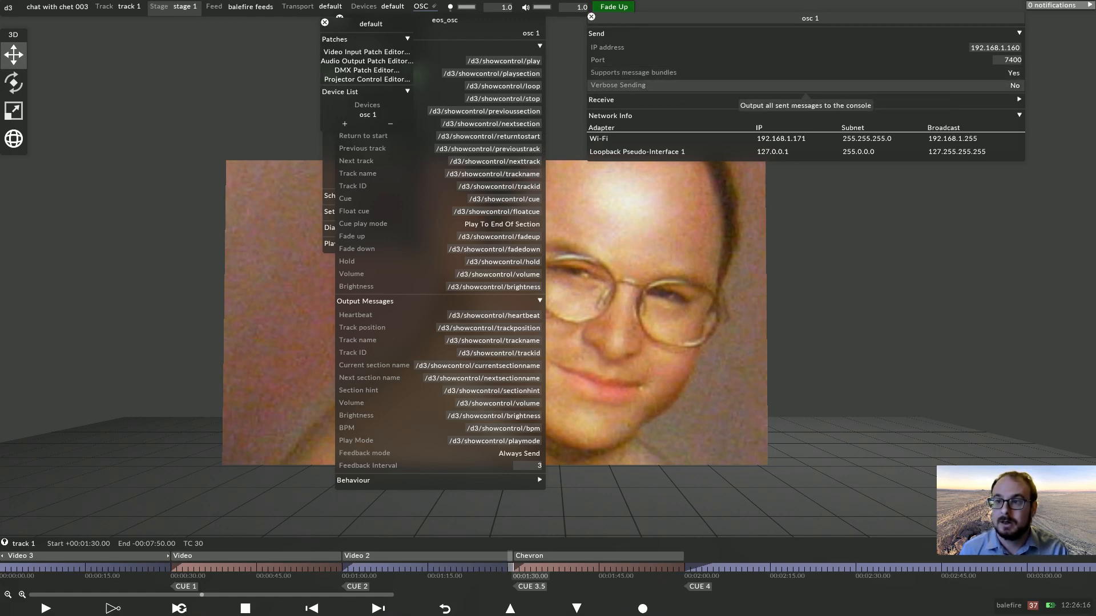
pyautogui.hotkey('alt', 'c')
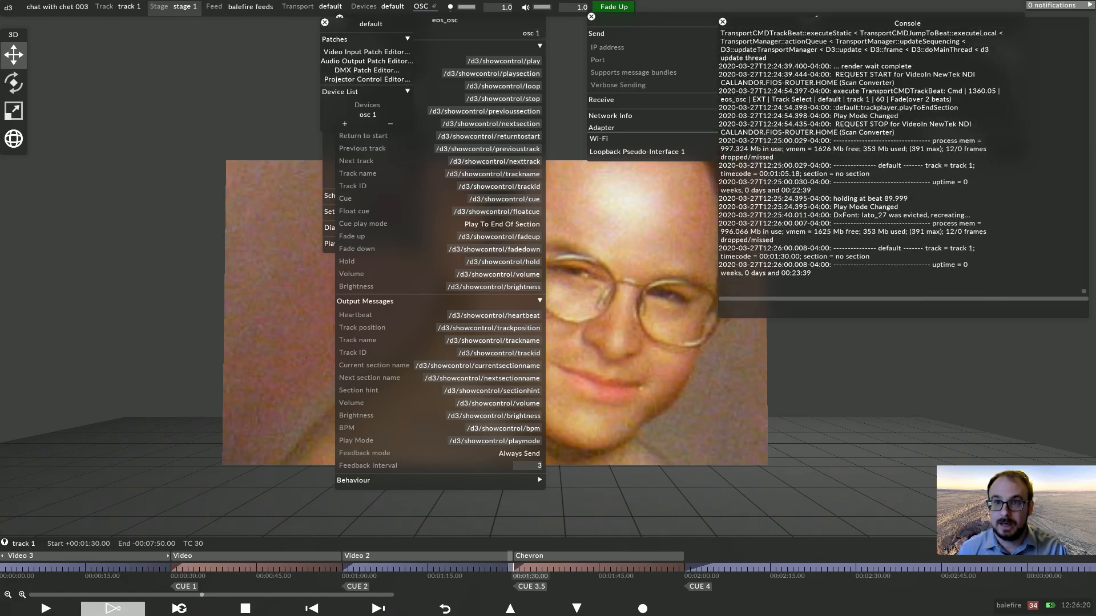
pyautogui.moveTo(656, 19); pyautogui.dragTo(379, 57)
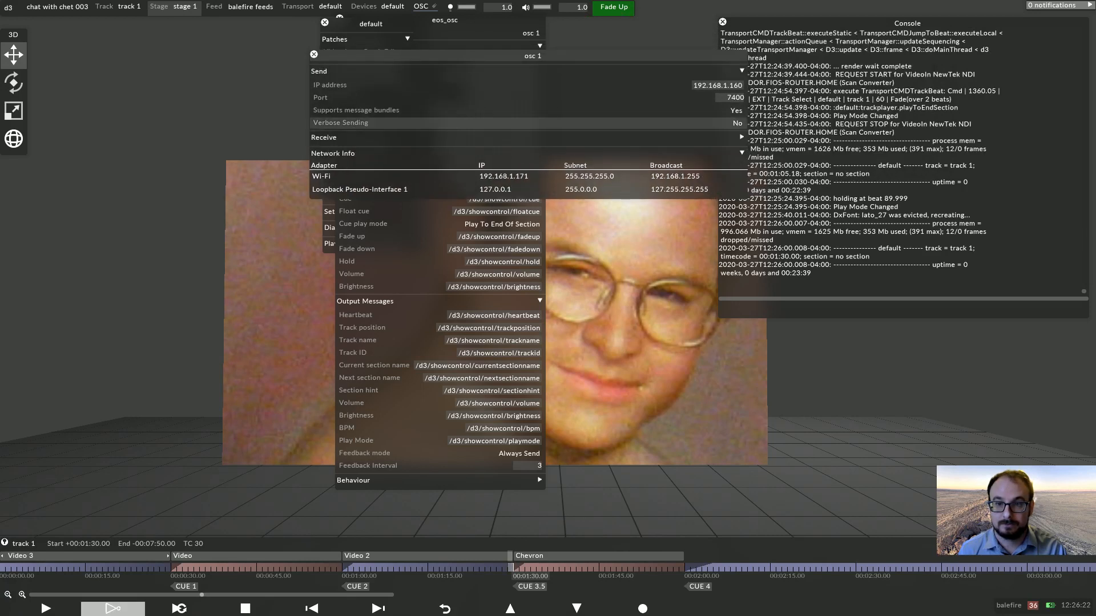
pyautogui.click(737, 123)
pyautogui.click(750, 132)
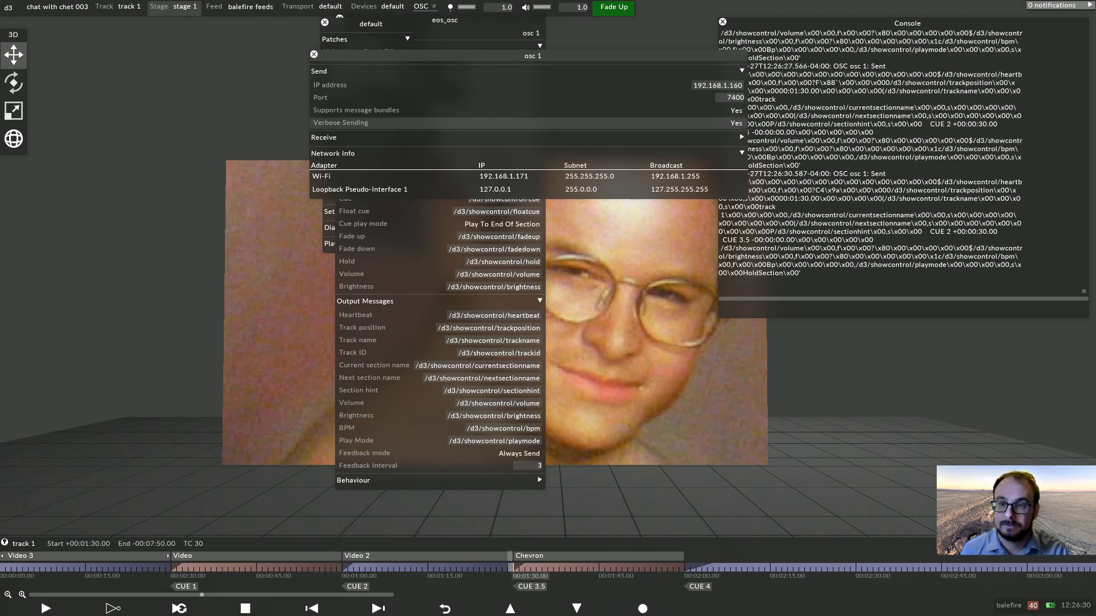
pyautogui.click(736, 124)
pyautogui.click(749, 123)
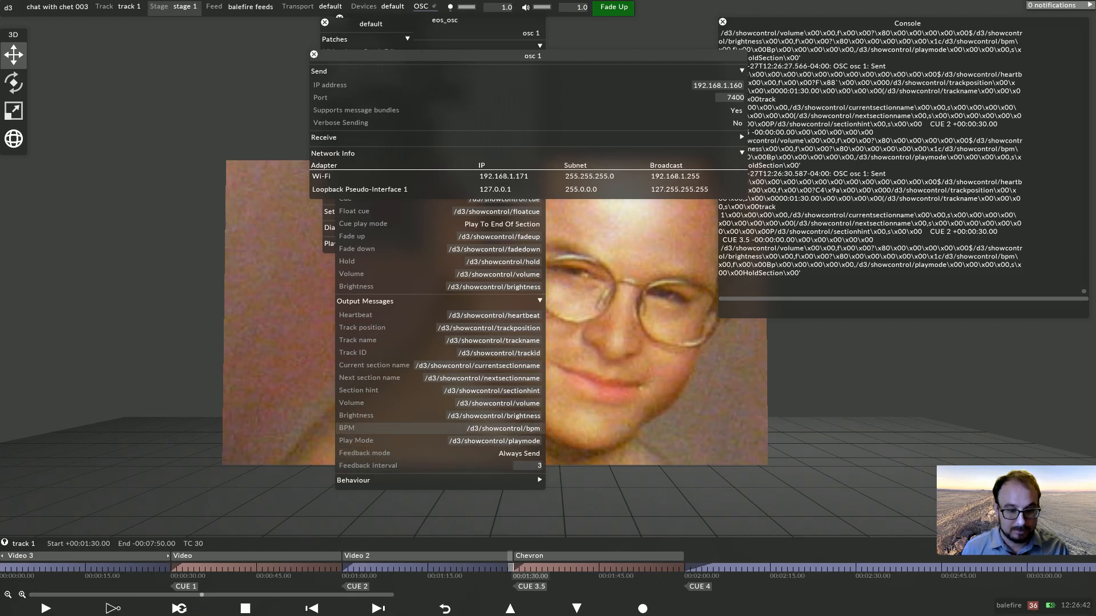
# In the eos_osc transport, clear the Play Mode, BPM, Brightness, Volume and Next section name output message addresses.
pyautogui.click(501, 444)
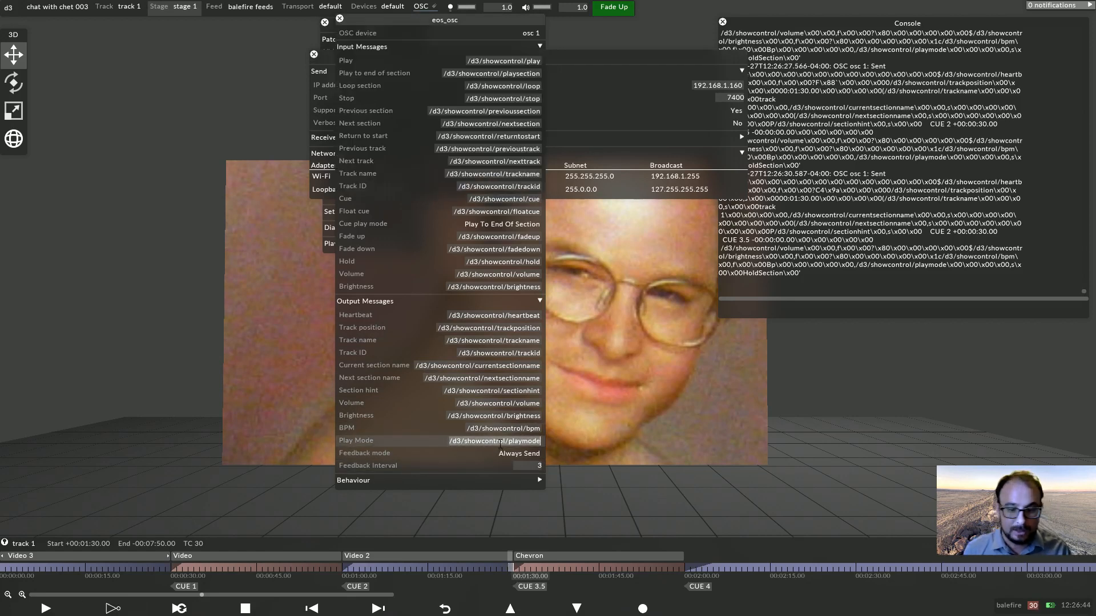
pyautogui.press('BackSpace')
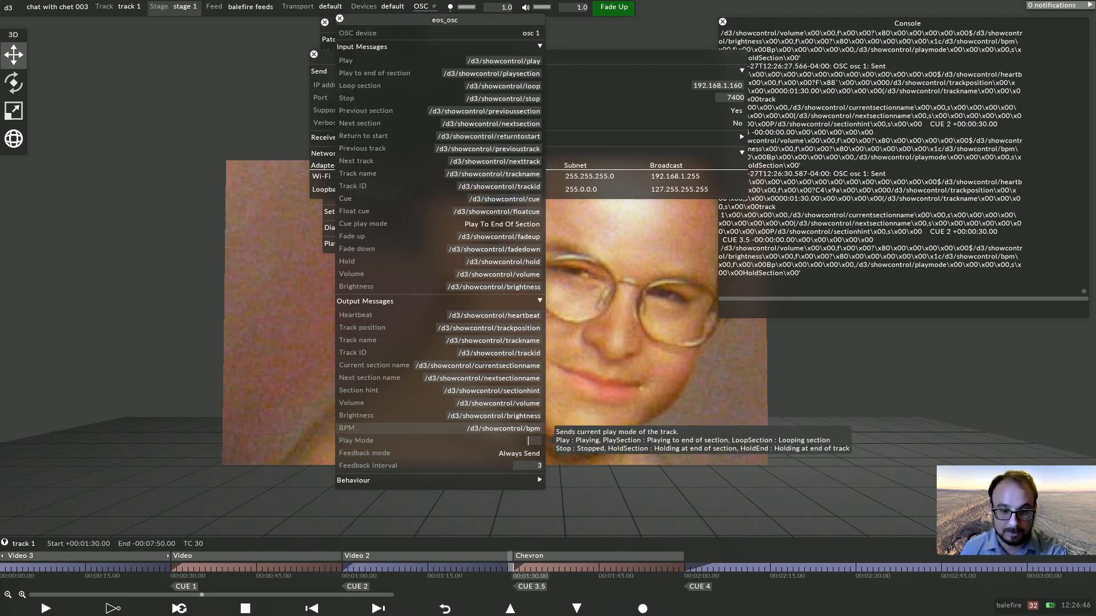
pyautogui.click(503, 429)
pyautogui.press('BackSpace')
pyautogui.click(503, 416)
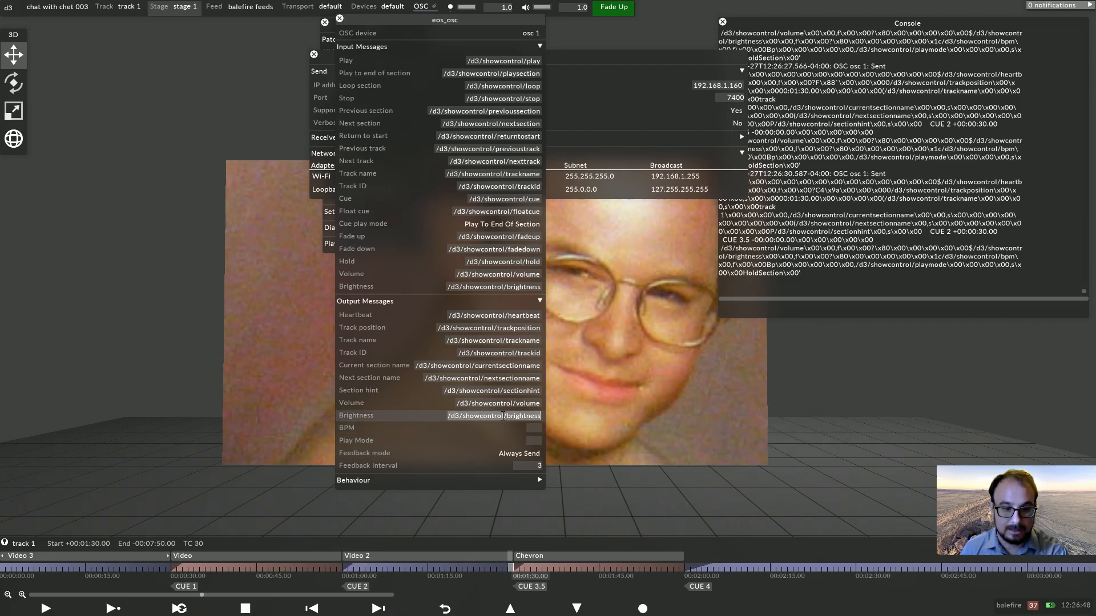
pyautogui.press('BackSpace')
pyautogui.click(499, 404)
pyautogui.press('BackSpace')
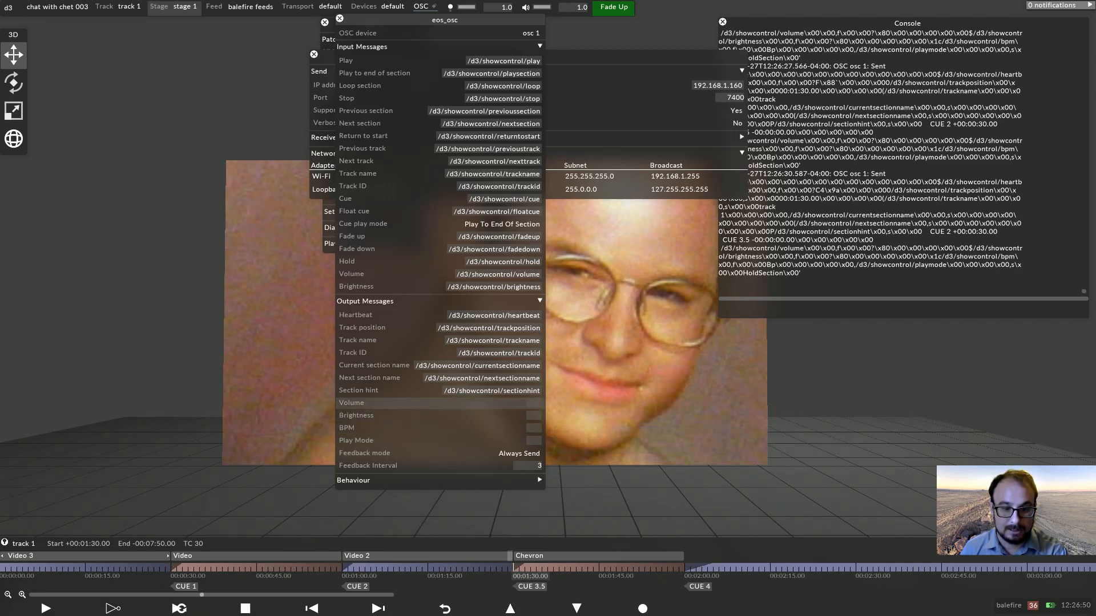
pyautogui.click(502, 379)
pyautogui.press('BackSpace')
# Clear the Current section name, Track ID, Track name and Track position output message addresses as well.
pyautogui.click(502, 365)
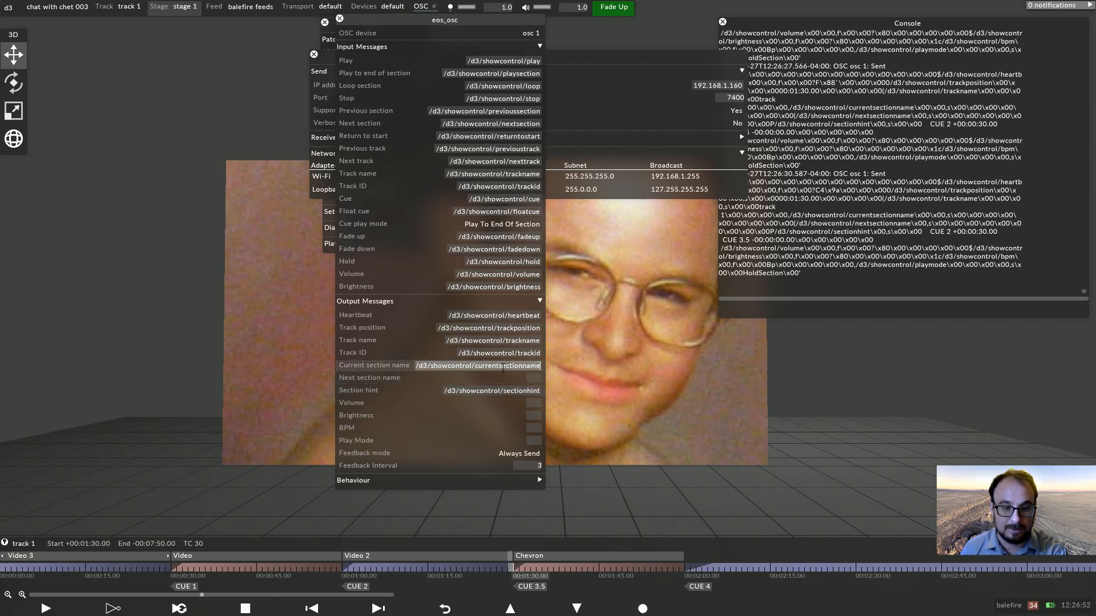
pyautogui.press('BackSpace')
pyautogui.click(507, 354)
pyautogui.press('BackSpace')
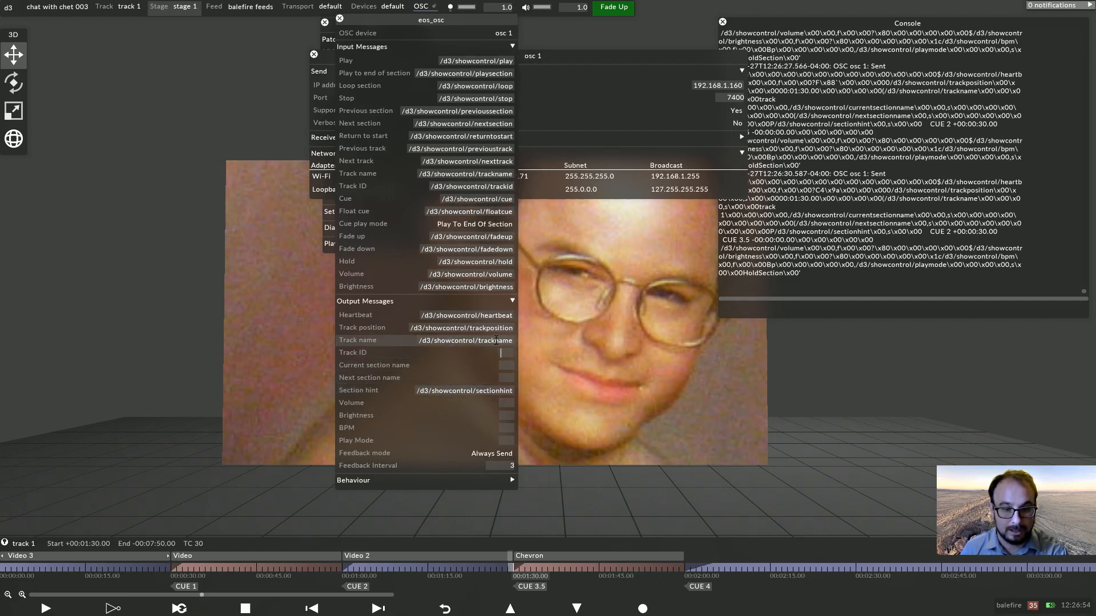
pyautogui.click(498, 340)
pyautogui.press('BackSpace')
pyautogui.click(494, 328)
pyautogui.press('BackSpace')
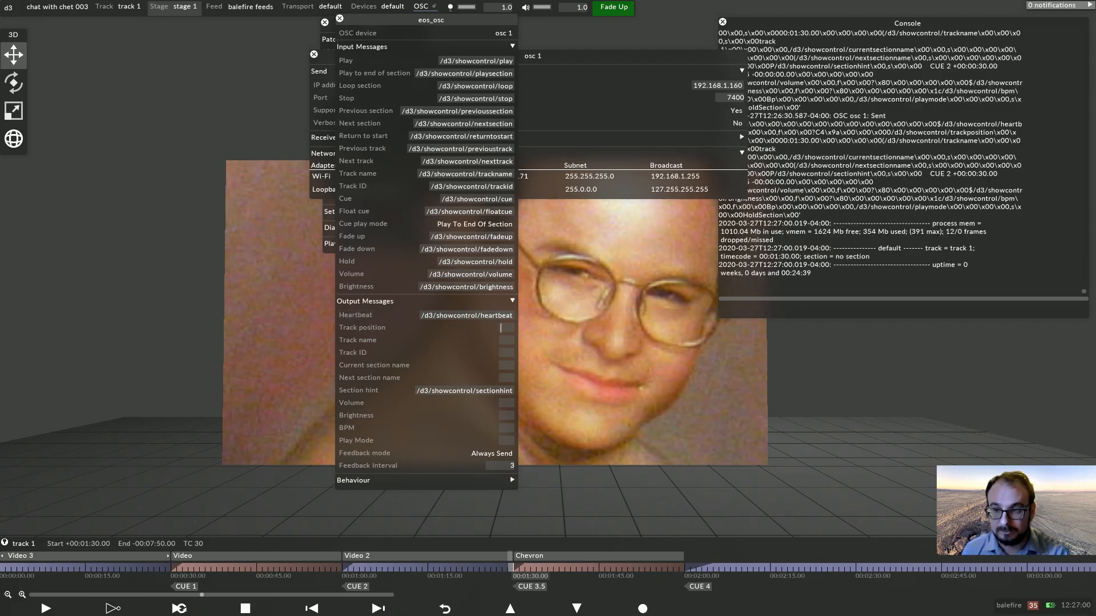
# Turn on Verbose Sending for the osc 1 device.
pyautogui.click(737, 123)
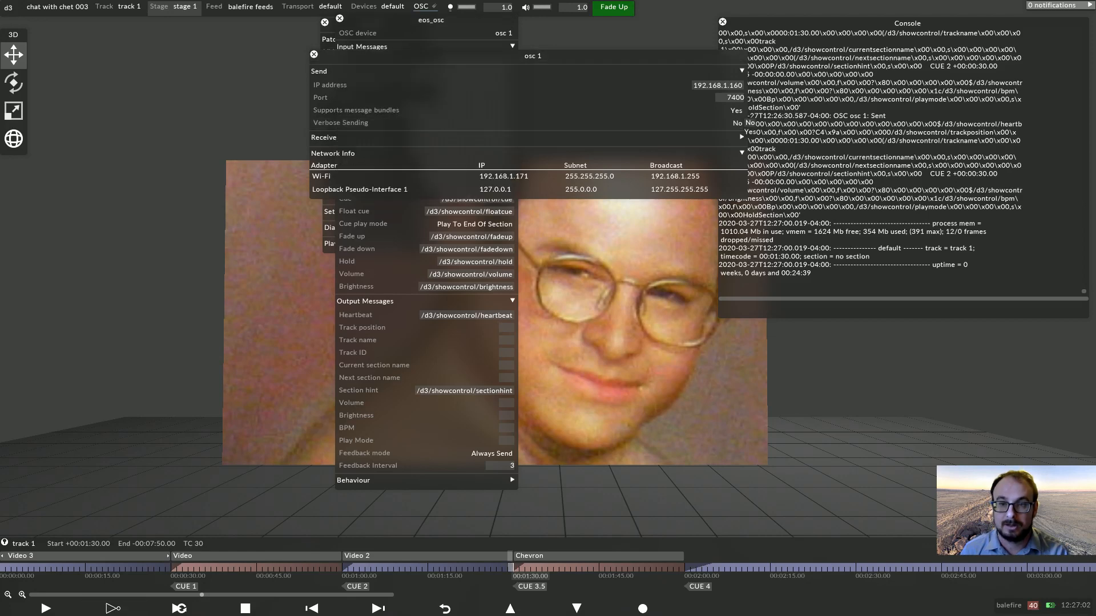
pyautogui.click(749, 132)
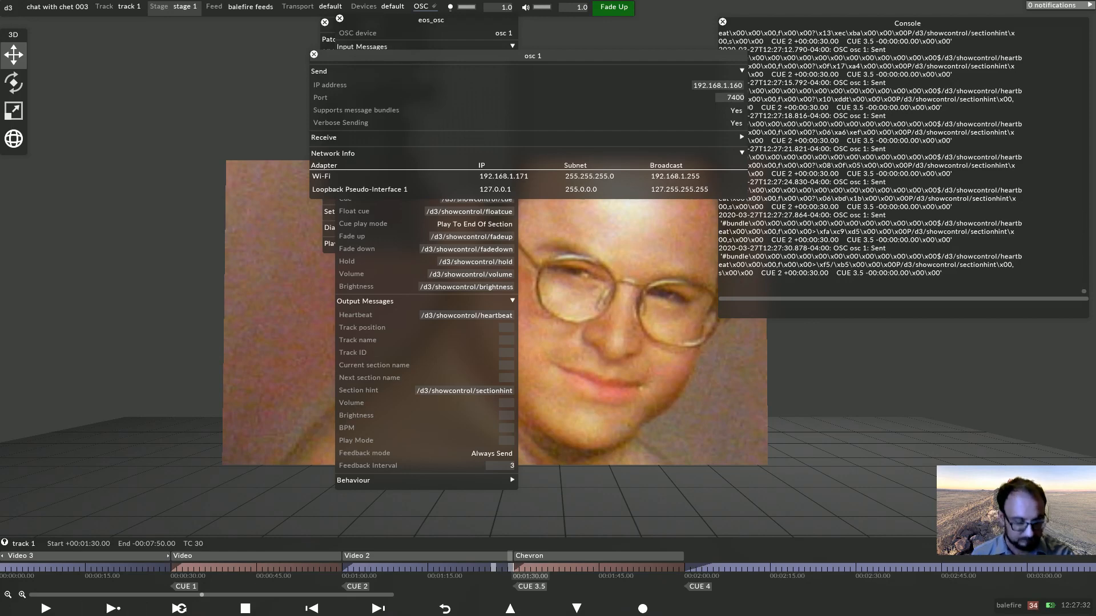
# Close the panels, stop playback and move the playhead to about 00:00:21 on the timeline.
pyautogui.click(129, 497)
pyautogui.click(245, 608)
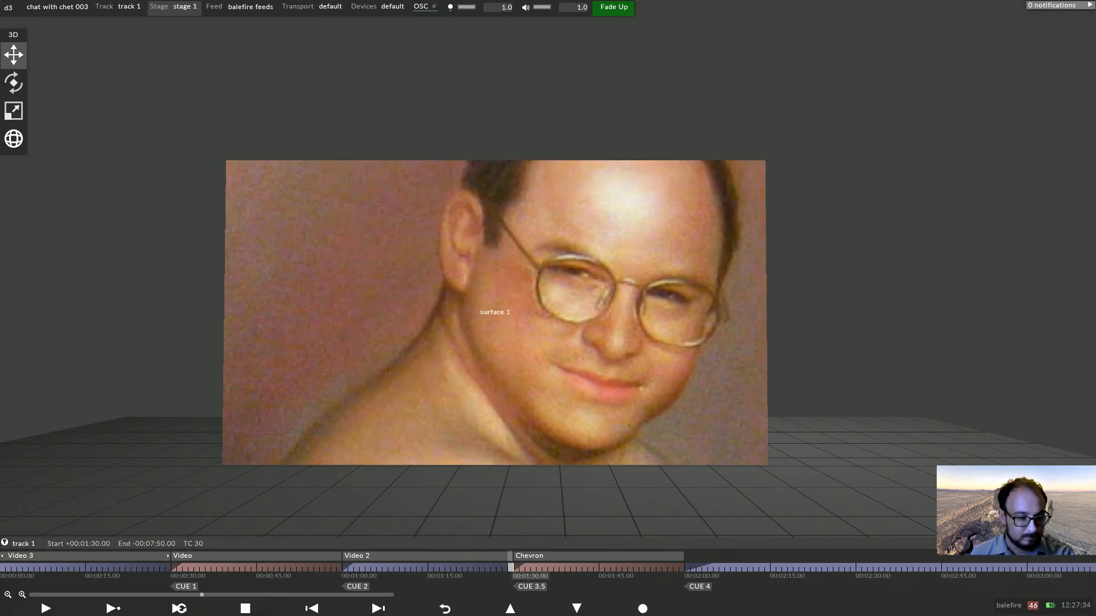
pyautogui.click(121, 568)
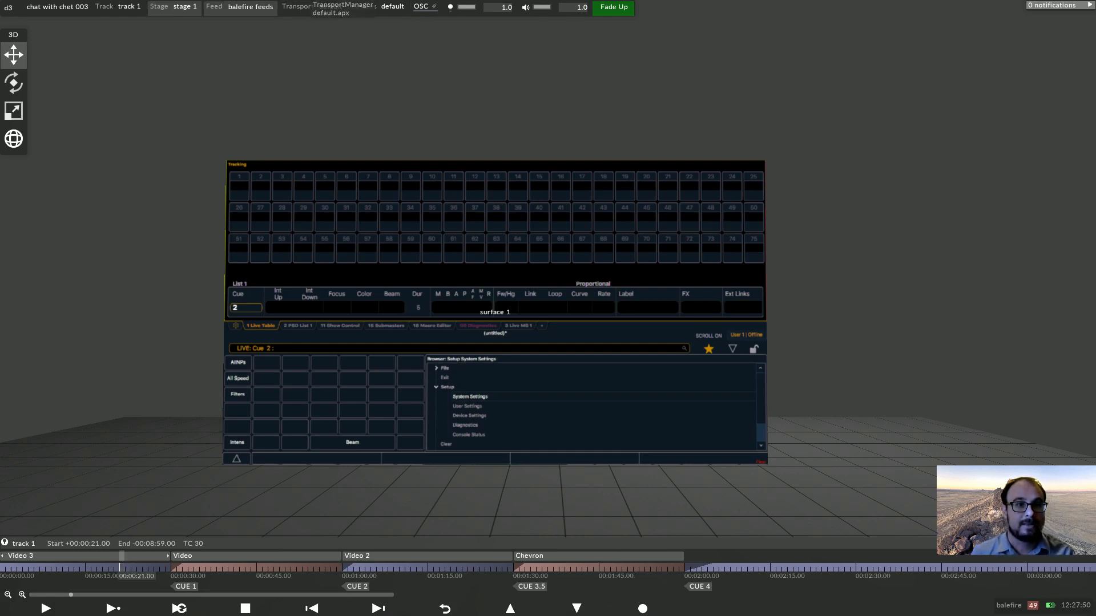
# Set the eos_osc transport's Heartbeat output address to /eos/sc/d3heartbeat and close the transport panels.
pyautogui.click(320, 7)
pyautogui.click(307, 152)
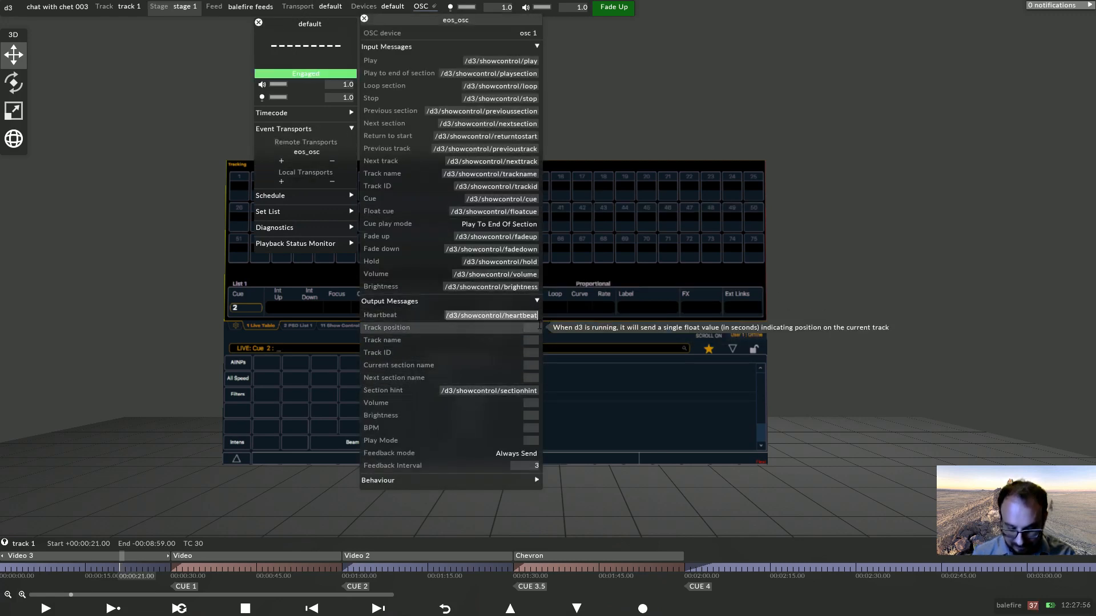
pyautogui.write('/eos/')
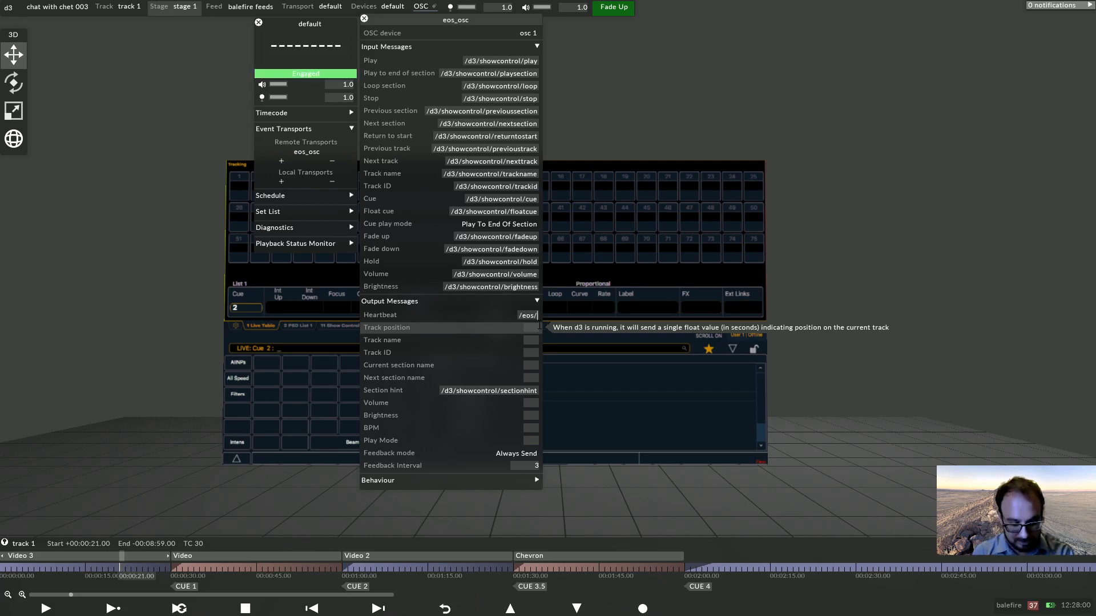
pyautogui.write('sc')
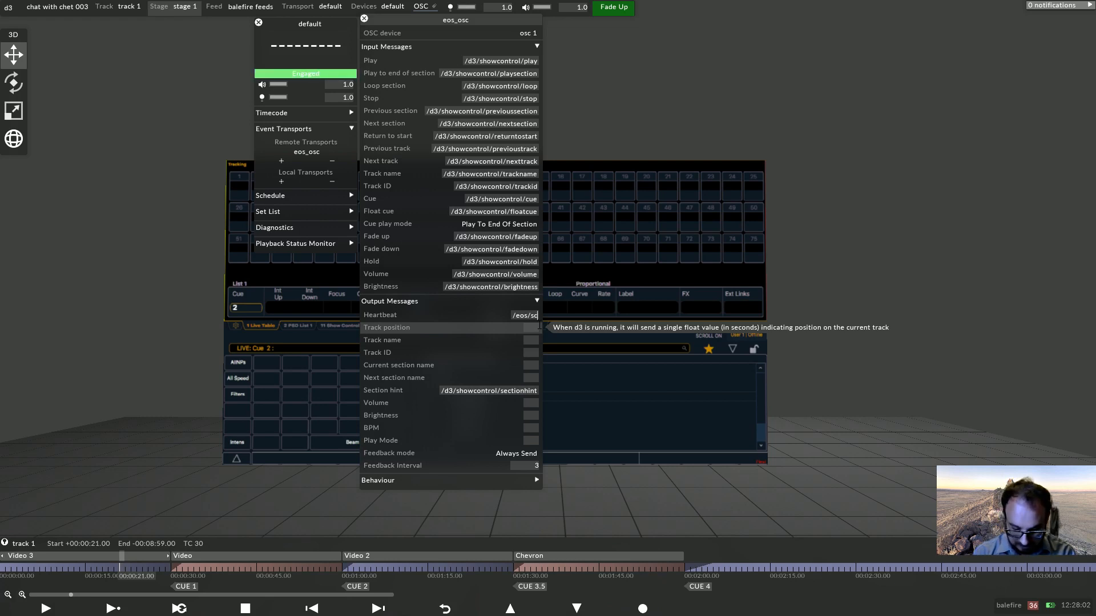
pyautogui.write('/d3heartbe')
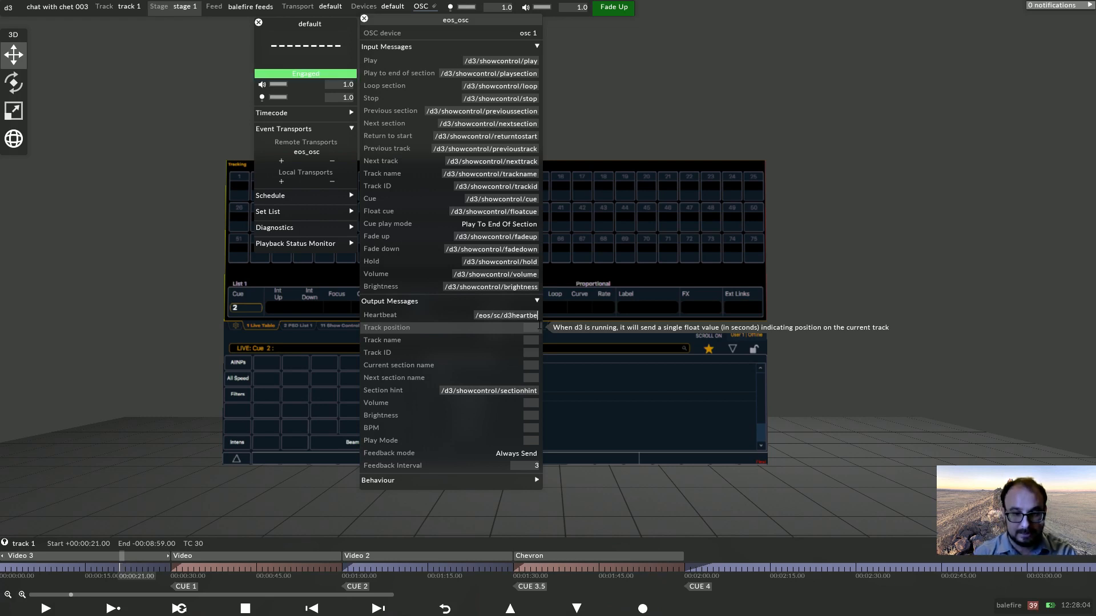
pyautogui.write('at')
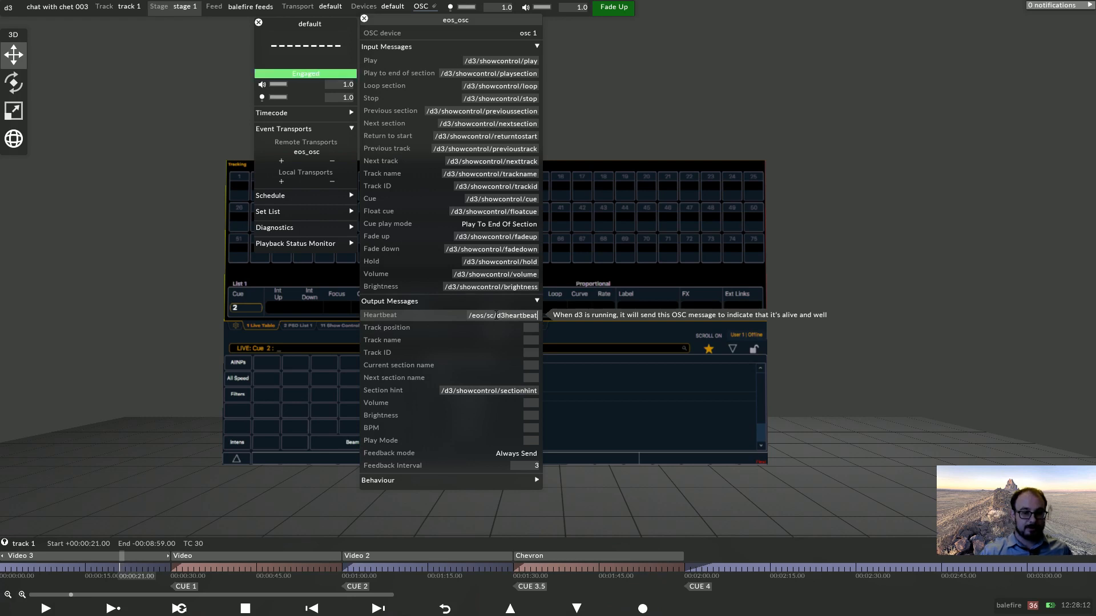
pyautogui.moveTo(494, 315); pyautogui.dragTo(446, 316)
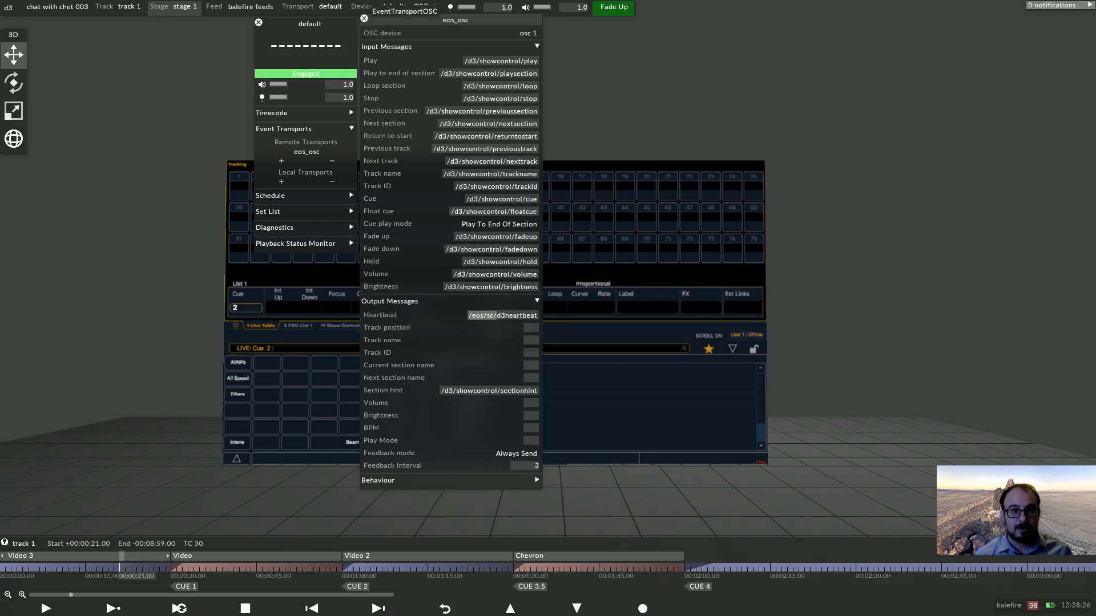
pyautogui.click(365, 20)
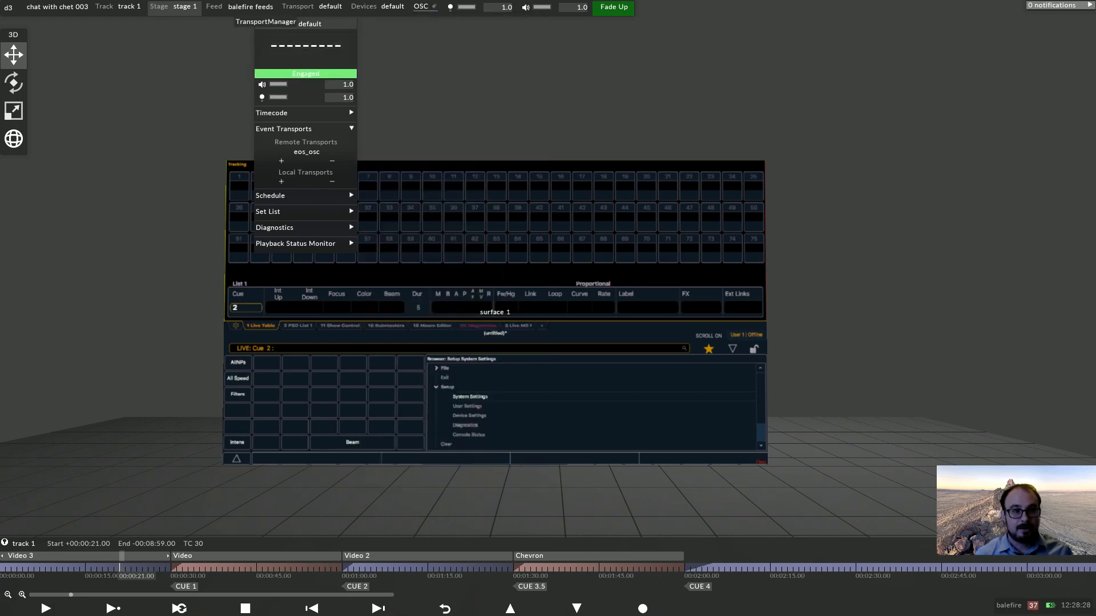
pyautogui.click(261, 22)
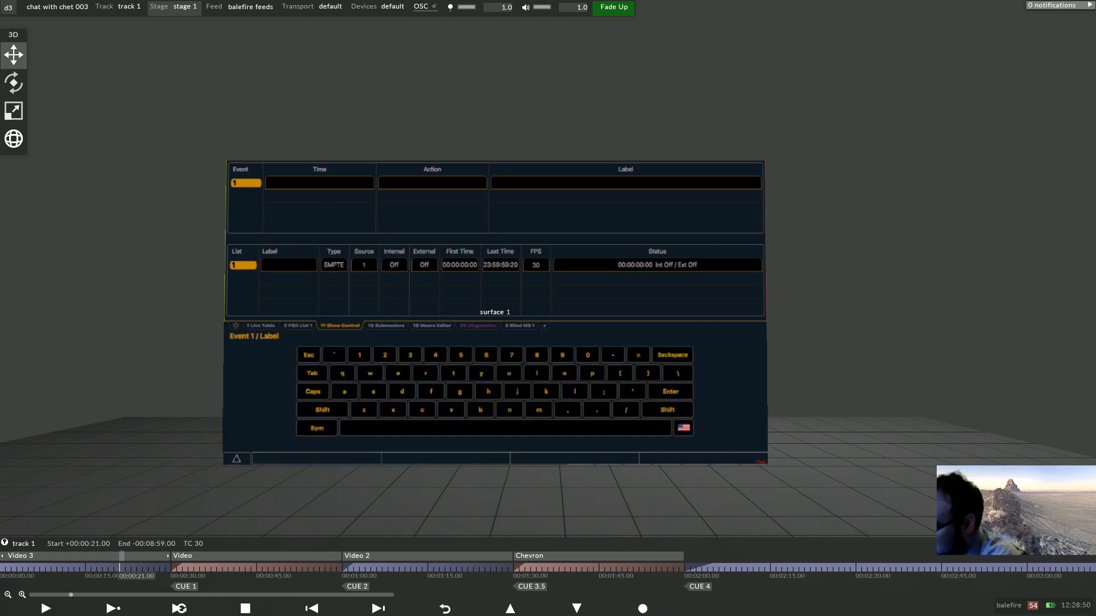
# On the console's show control, label event list 1 as d3 heartbeat.
pyautogui.write('d3 heart')
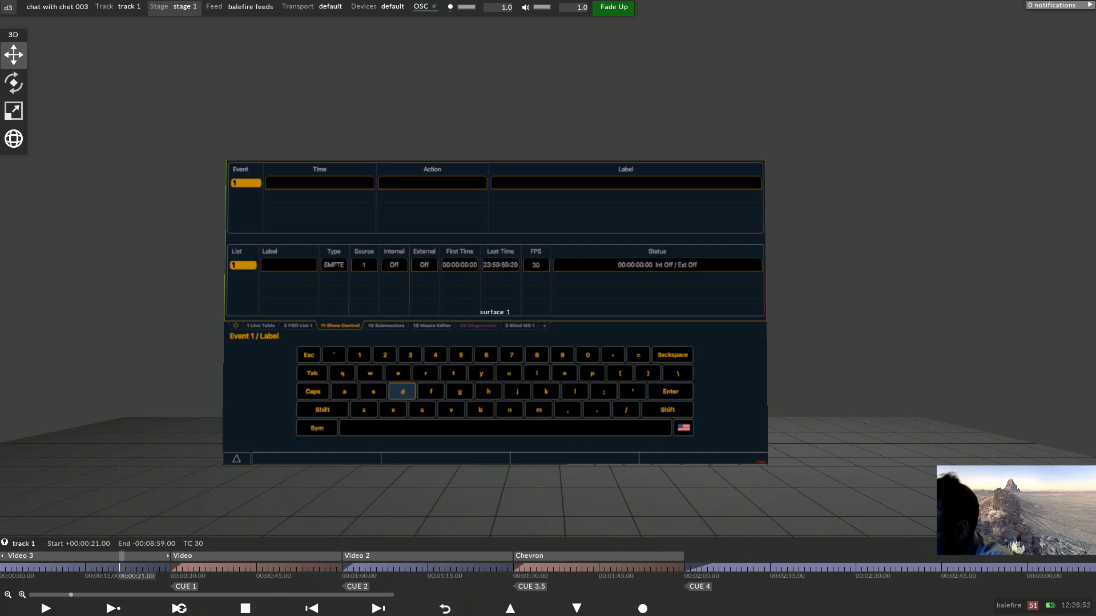
pyautogui.write('b')
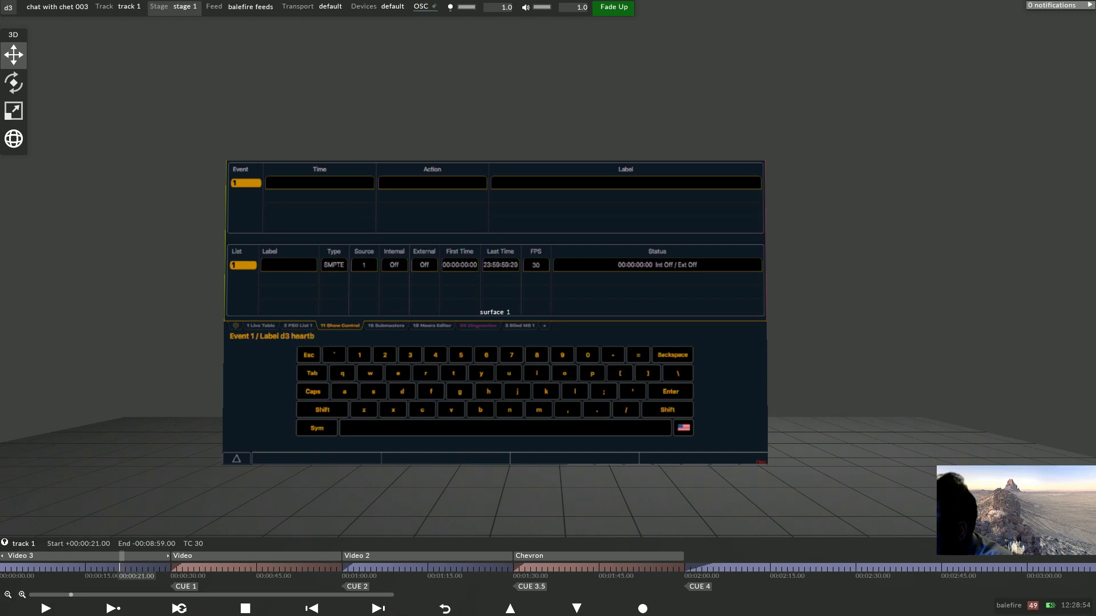
pyautogui.write('eat')
pyautogui.press('Return')
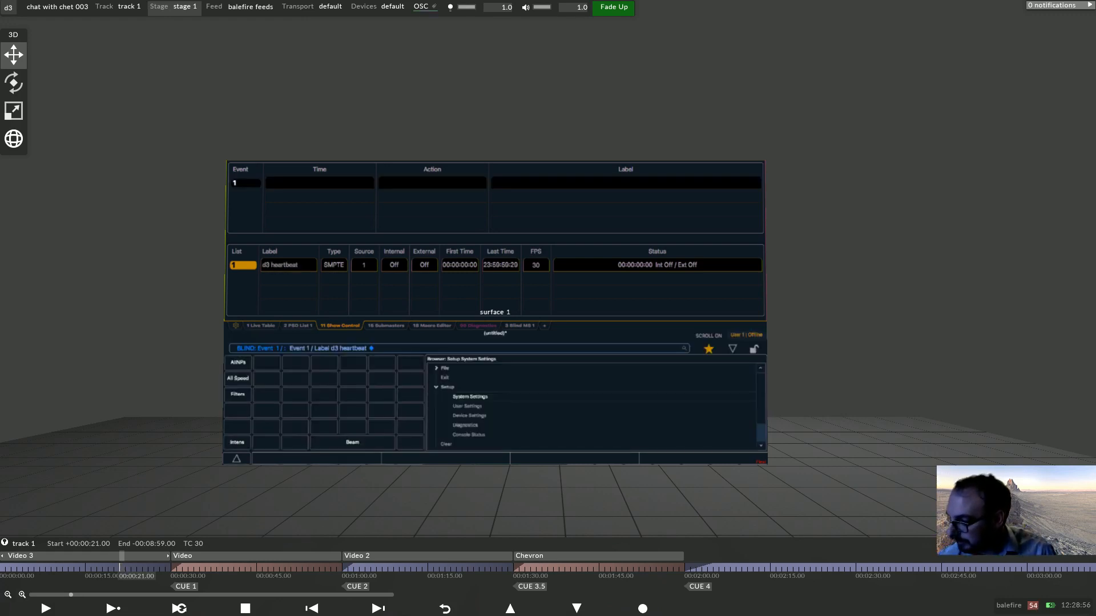
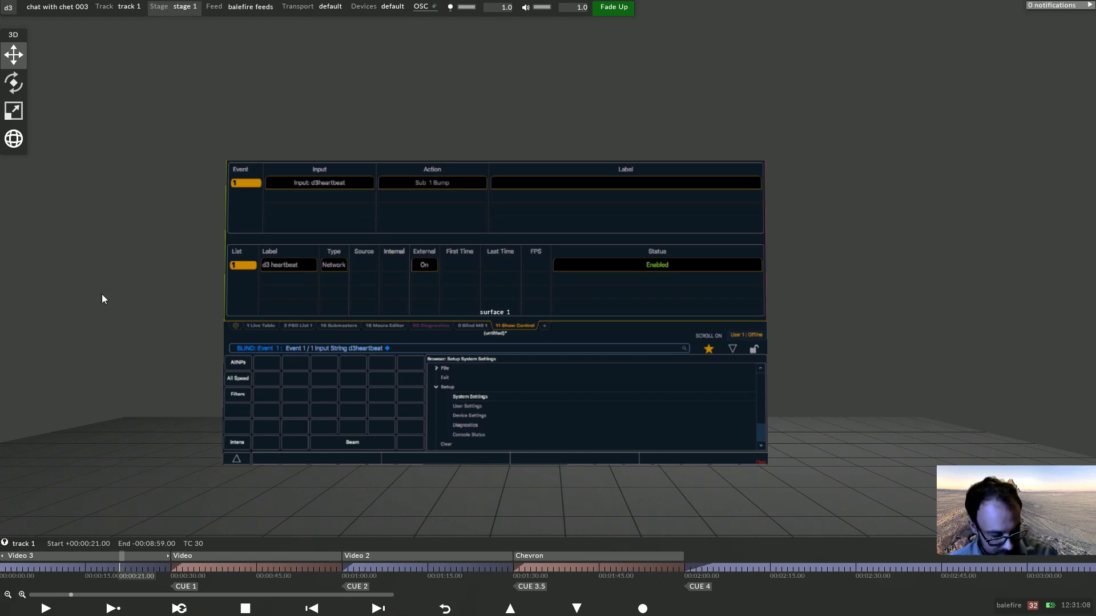
# On the console, create submaster 1 in the submasters list.
pyautogui.press('u')
pyautogui.press('u')
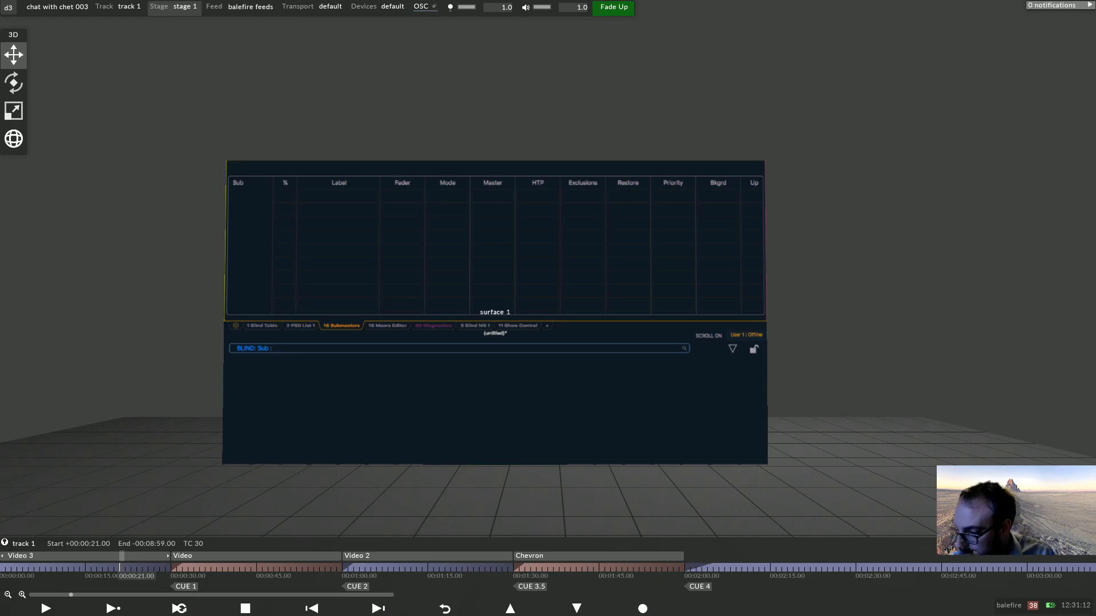
pyautogui.write('1')
pyautogui.press('Return')
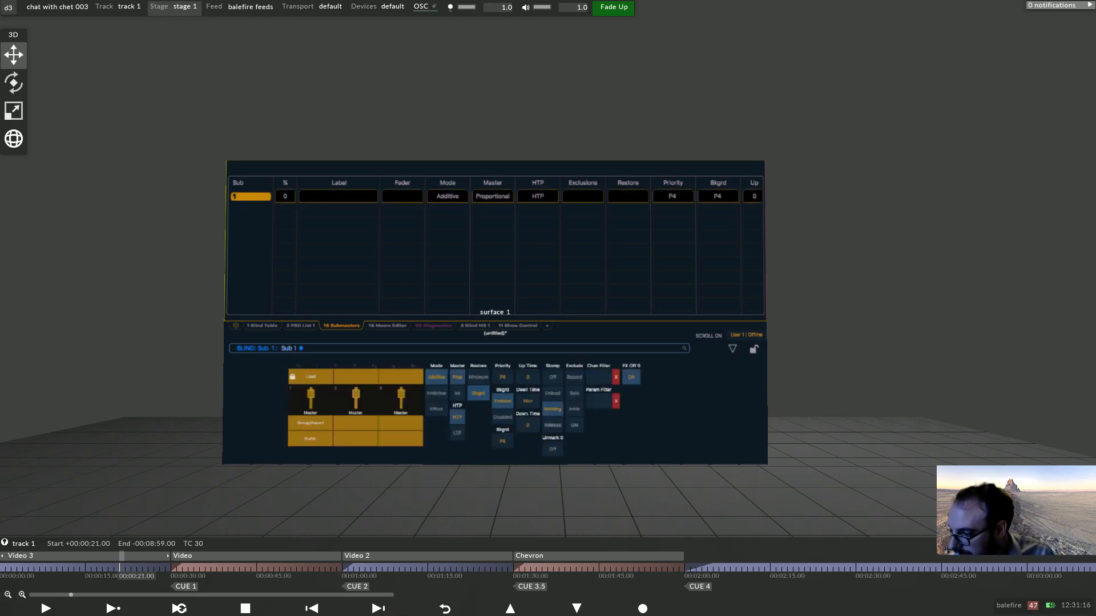
# Set submaster 1's up time and down time to 0.2 seconds.
pyautogui.click(528, 377)
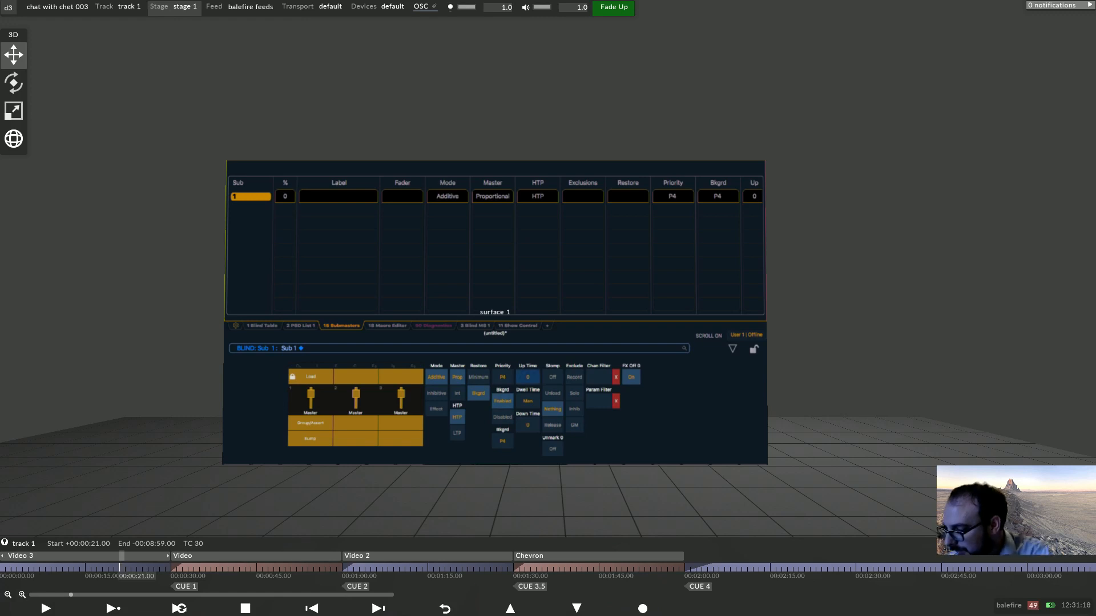
pyautogui.press('Return')
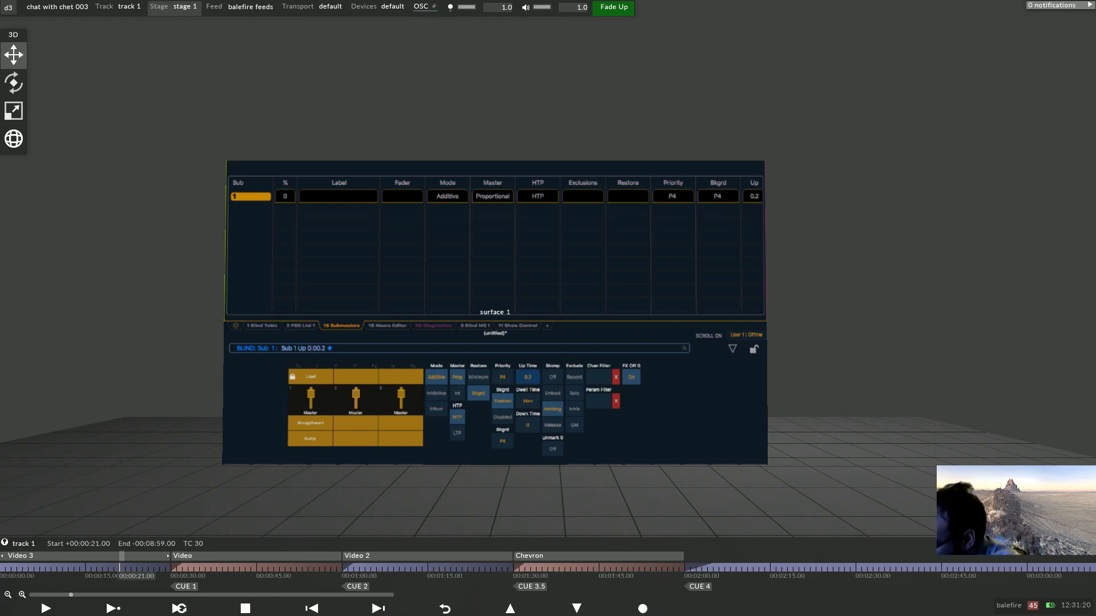
pyautogui.write('.2')
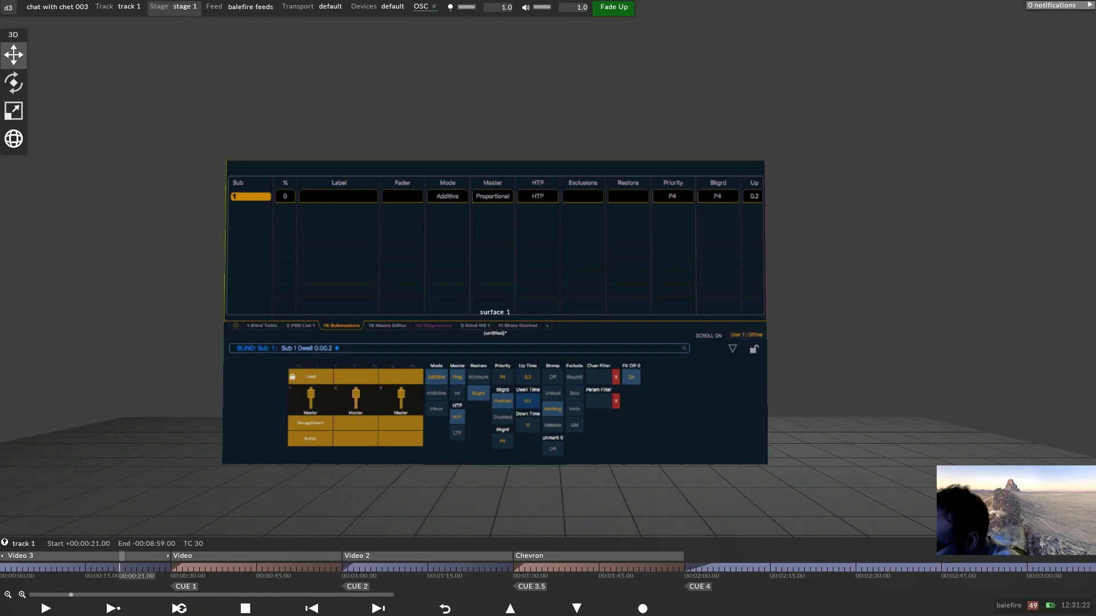
pyautogui.press('Return')
pyautogui.click(527, 426)
pyautogui.write('.2')
pyautogui.press('Return')
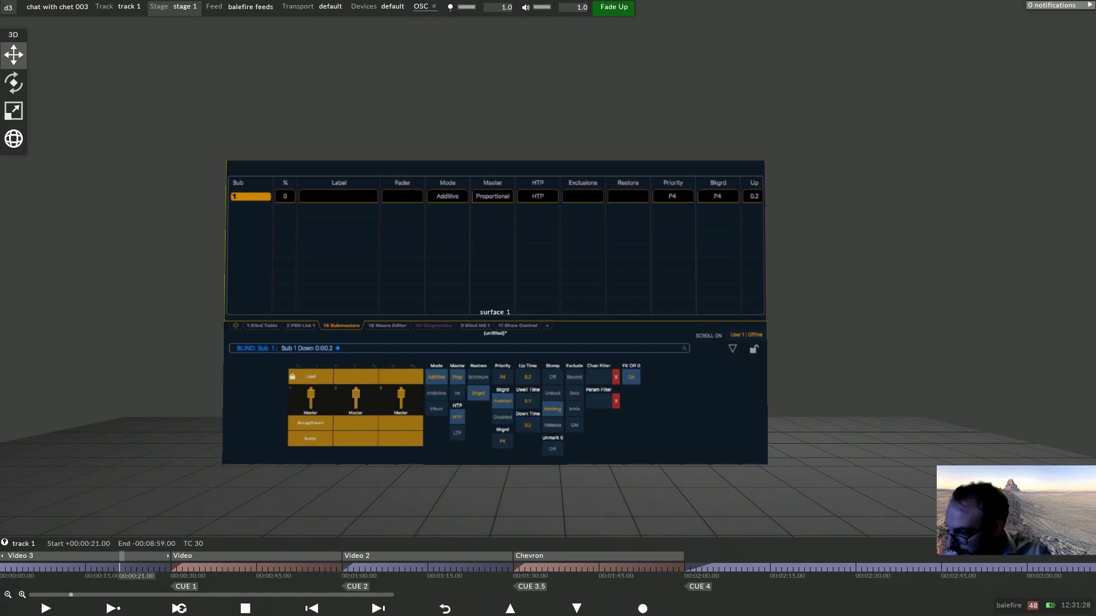
# Review the console's show control event list and the default transport's event transports panel.
pyautogui.click(518, 326)
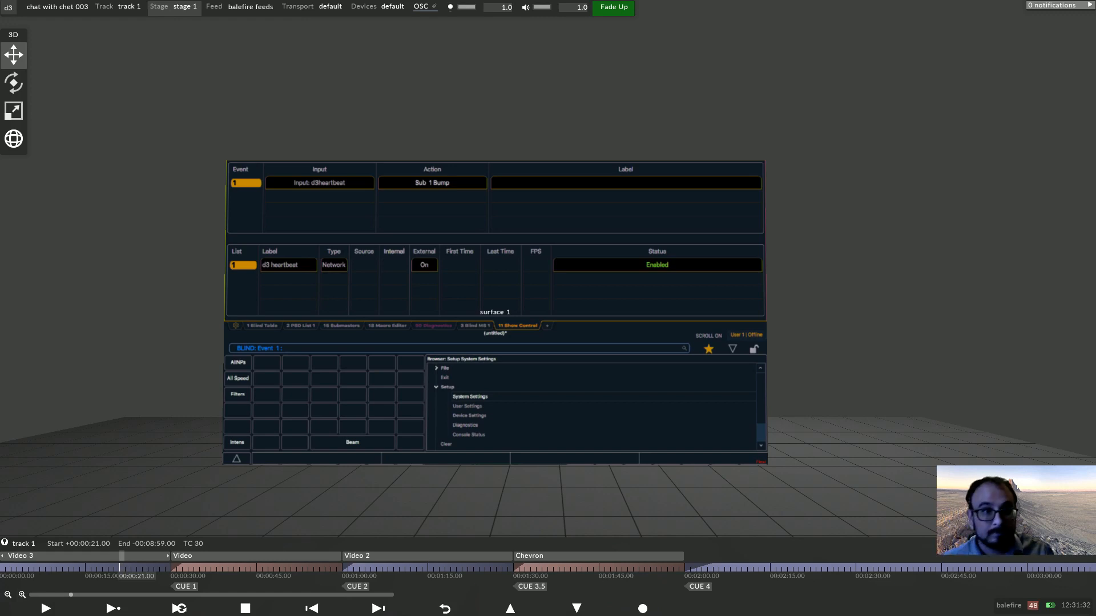
pyautogui.click(330, 7)
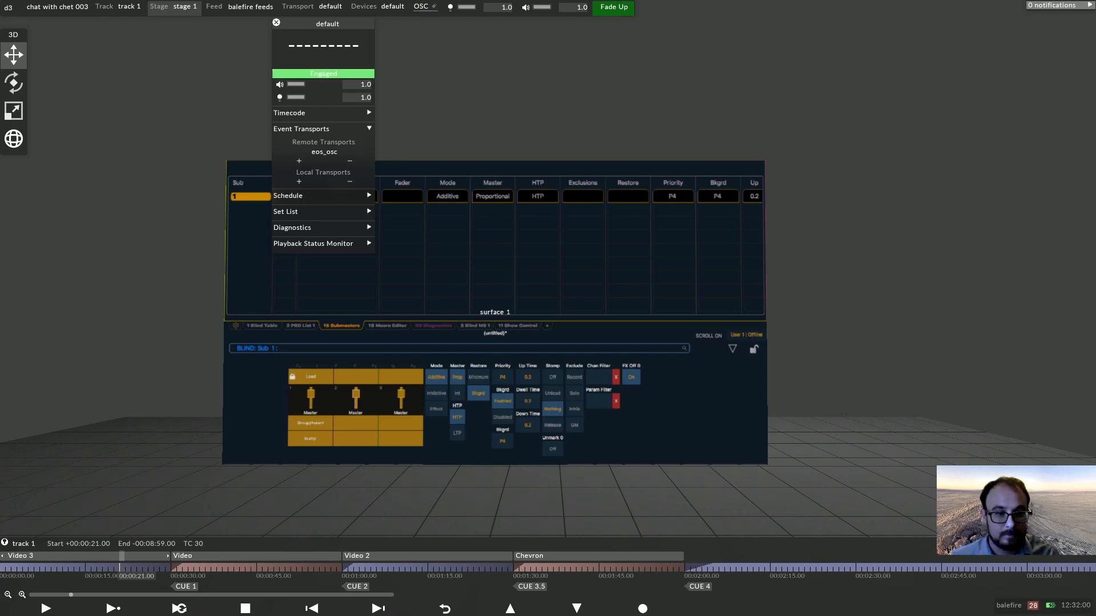
pyautogui.click(276, 22)
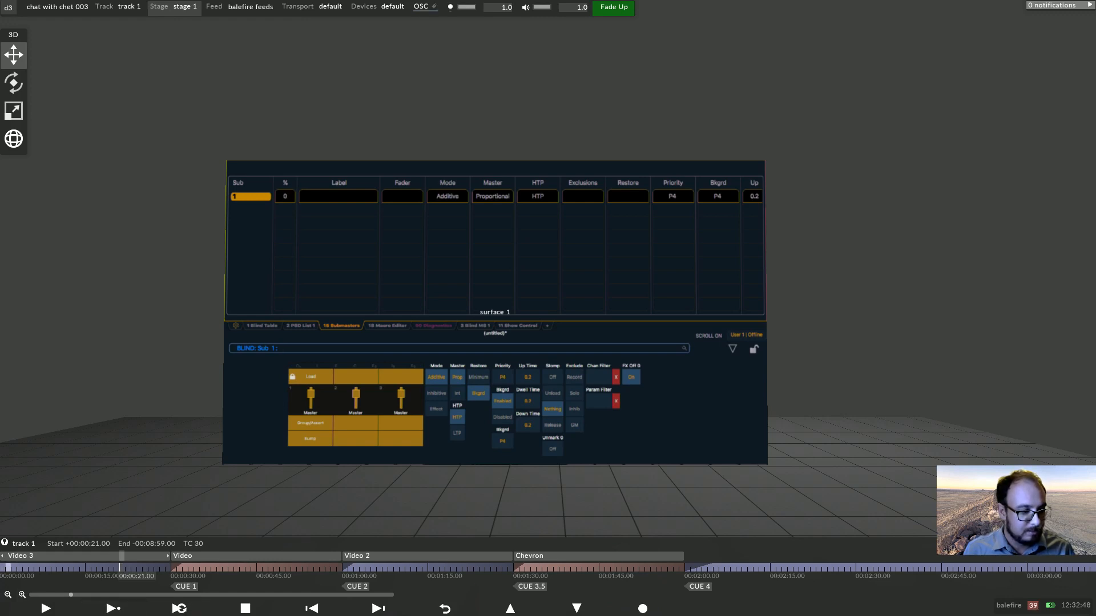
# Add a DmxLightsControl layer starting at the beginning of the timeline.
pyautogui.press('Home')
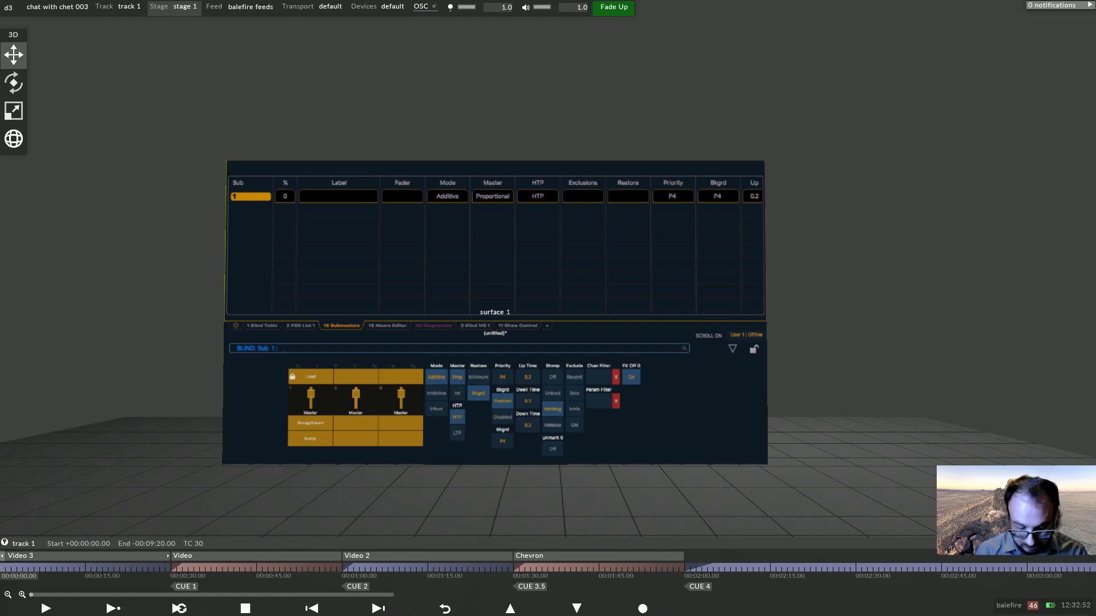
pyautogui.hotkey('ctrl', 'n')
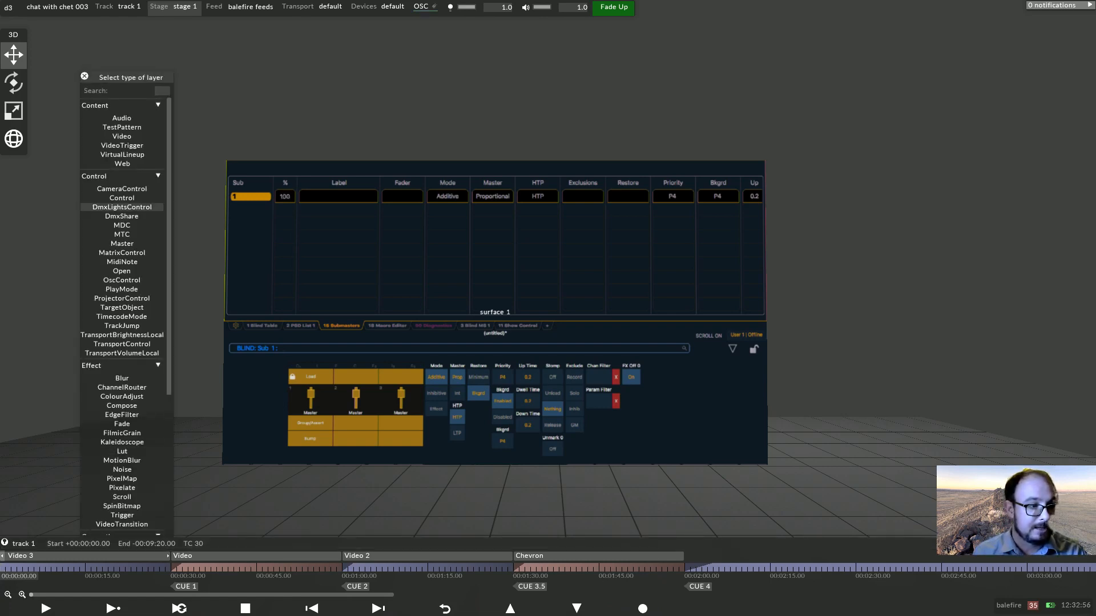
pyautogui.click(122, 207)
pyautogui.moveTo(340, 544); pyautogui.dragTo(166, 540)
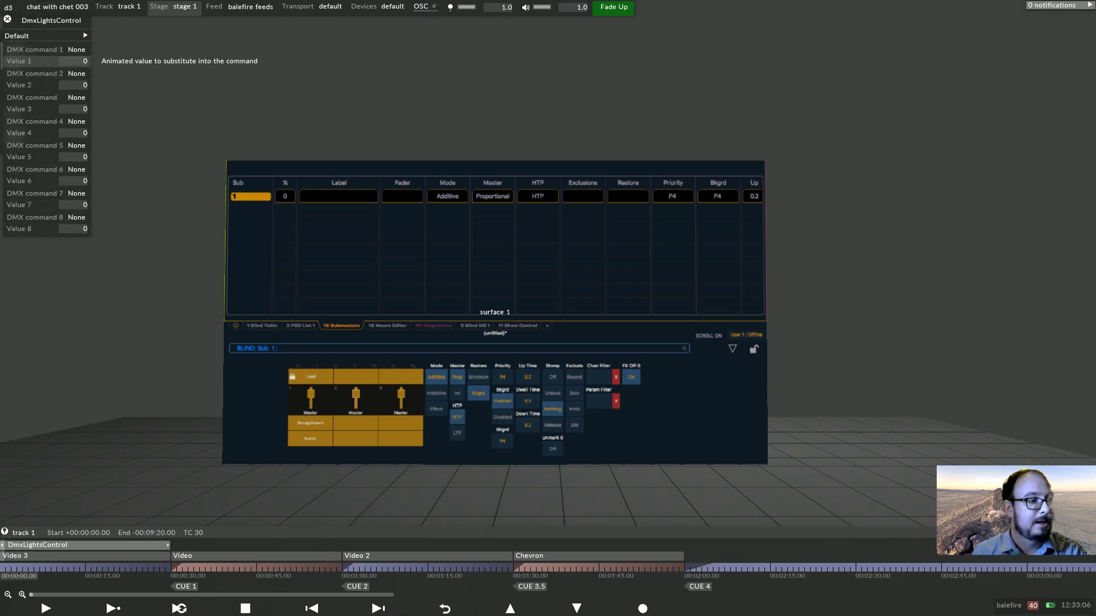
# Set the DmxLightsControl layer's Value 1 expression to osc:d3.override.
pyautogui.rightClick(23, 62)
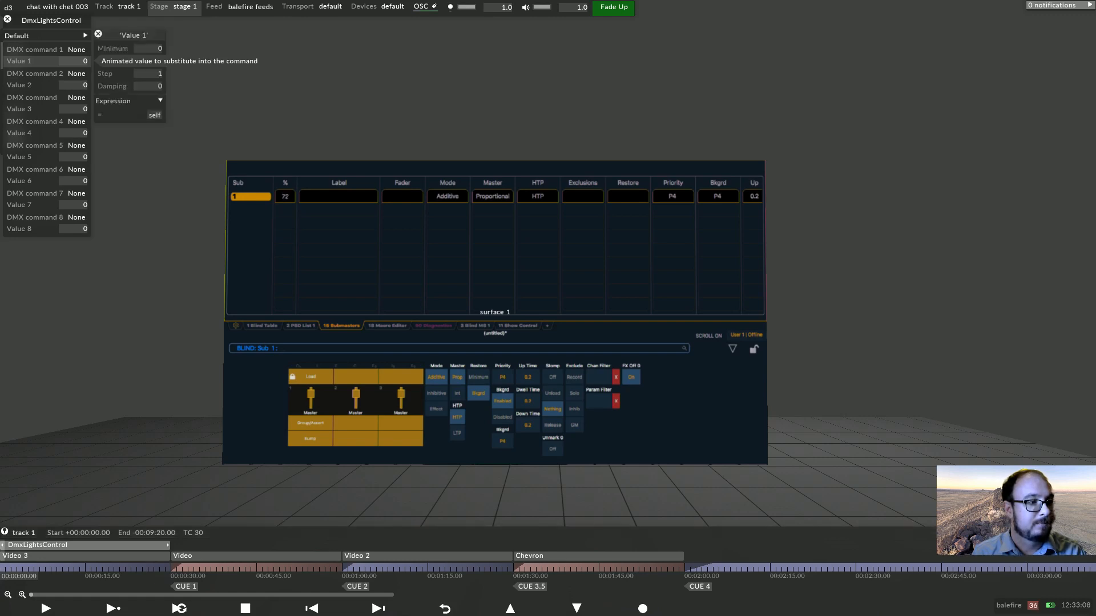
pyautogui.click(154, 115)
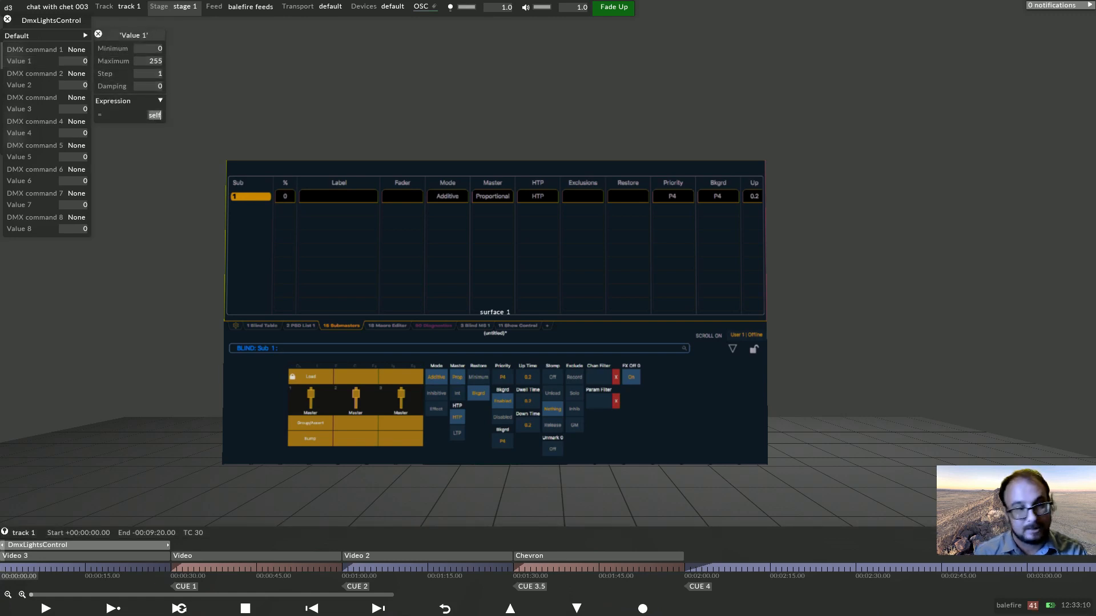
pyautogui.write('osc')
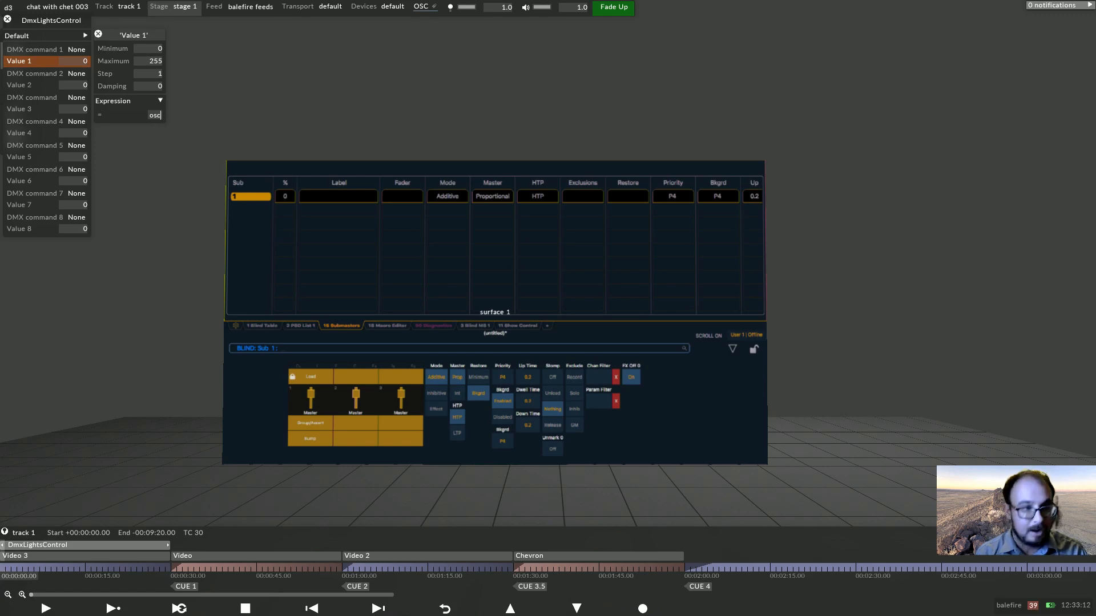
pyautogui.write(':.d3.')
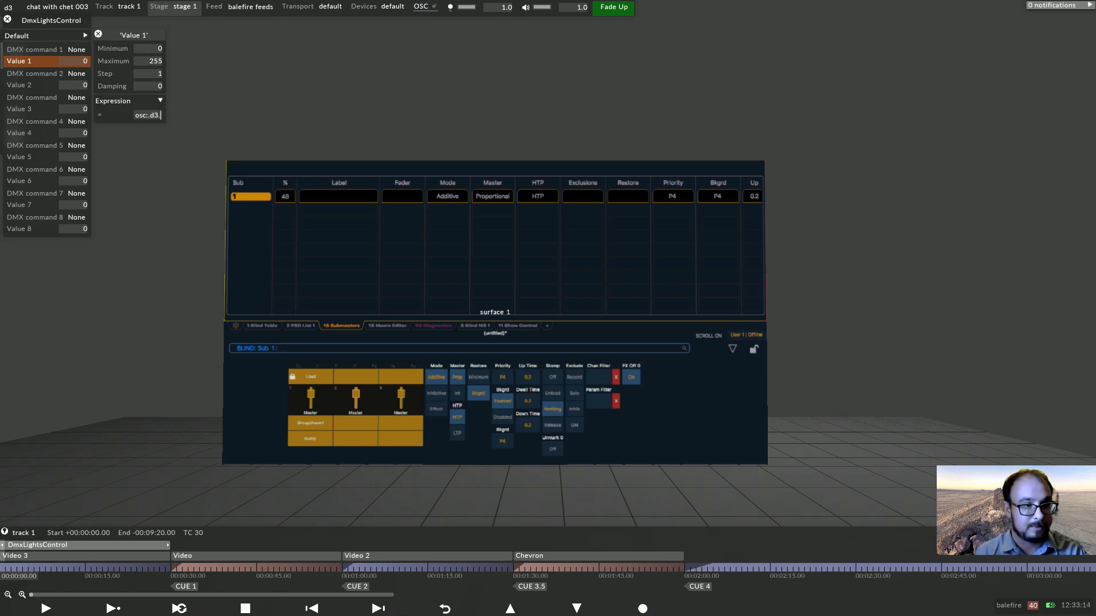
pyautogui.write('override')
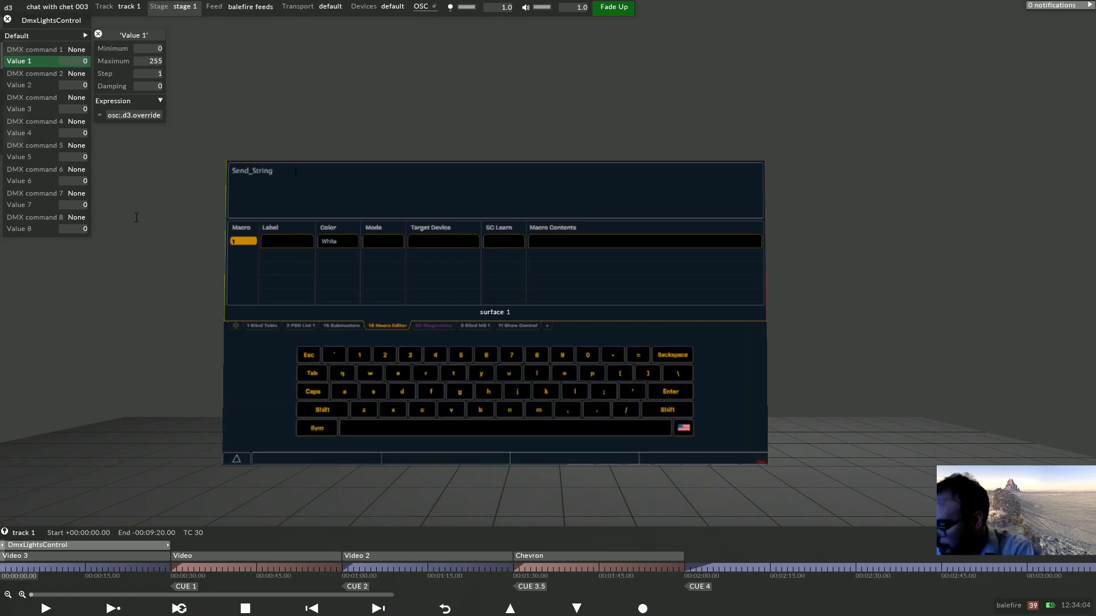
# On the console, record macro 1 as a Send_String command sending /d3/override=255.
pyautogui.write('d')
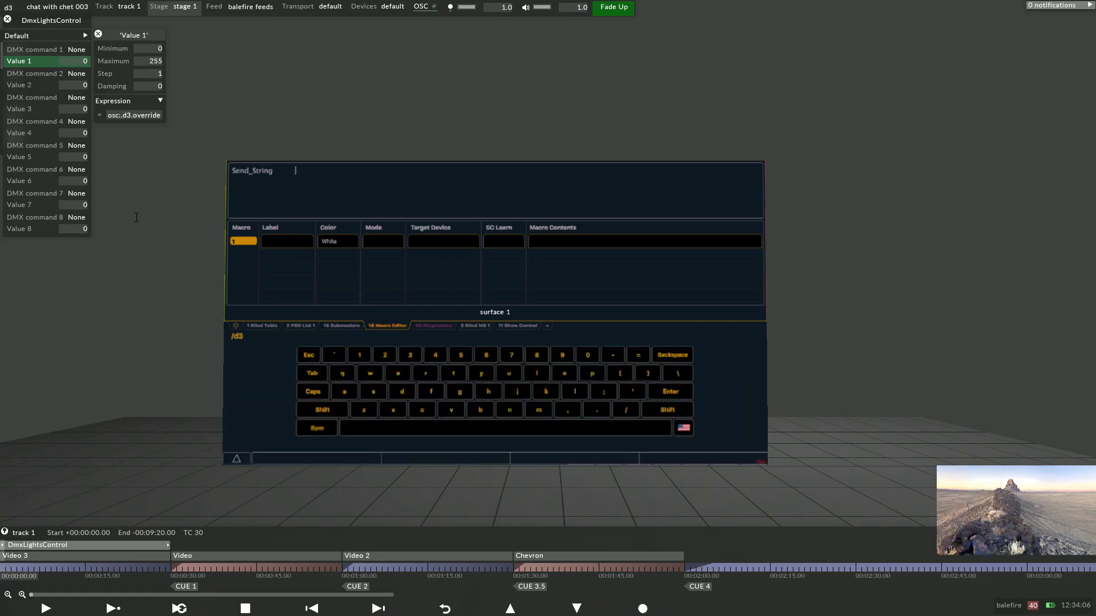
pyautogui.write('3/overi')
pyautogui.press('BackSpace')
pyautogui.press('BackSpace')
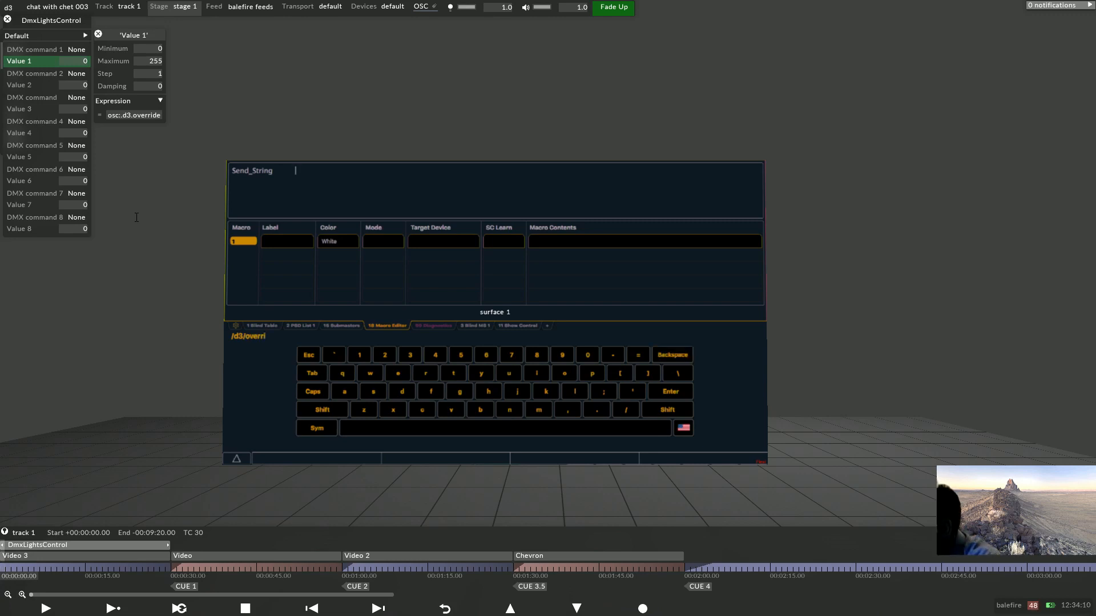
pyautogui.write('ride=255')
pyautogui.press('Return')
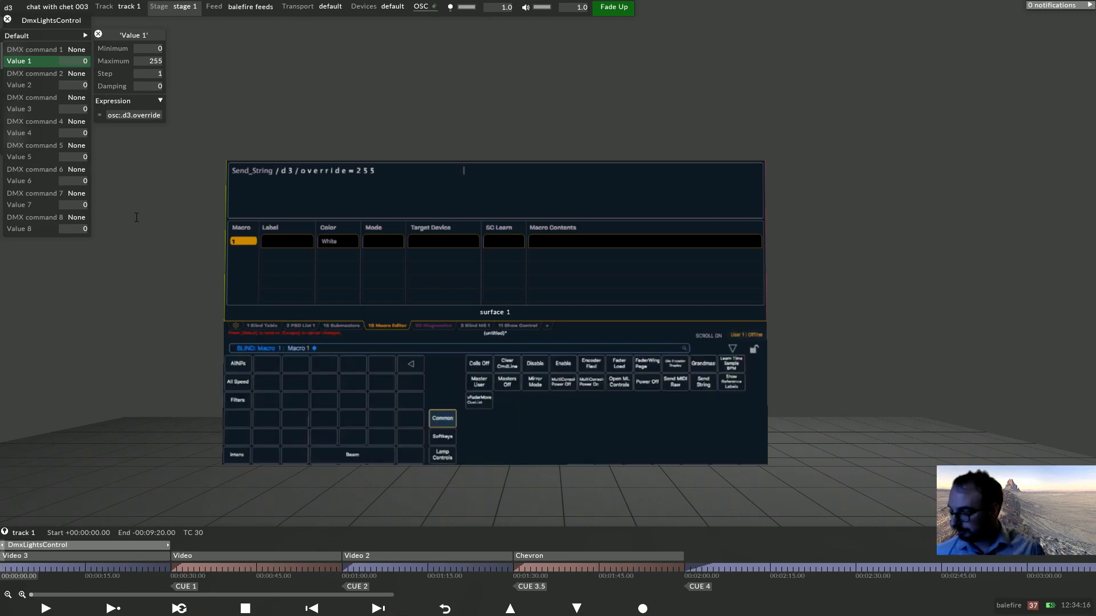